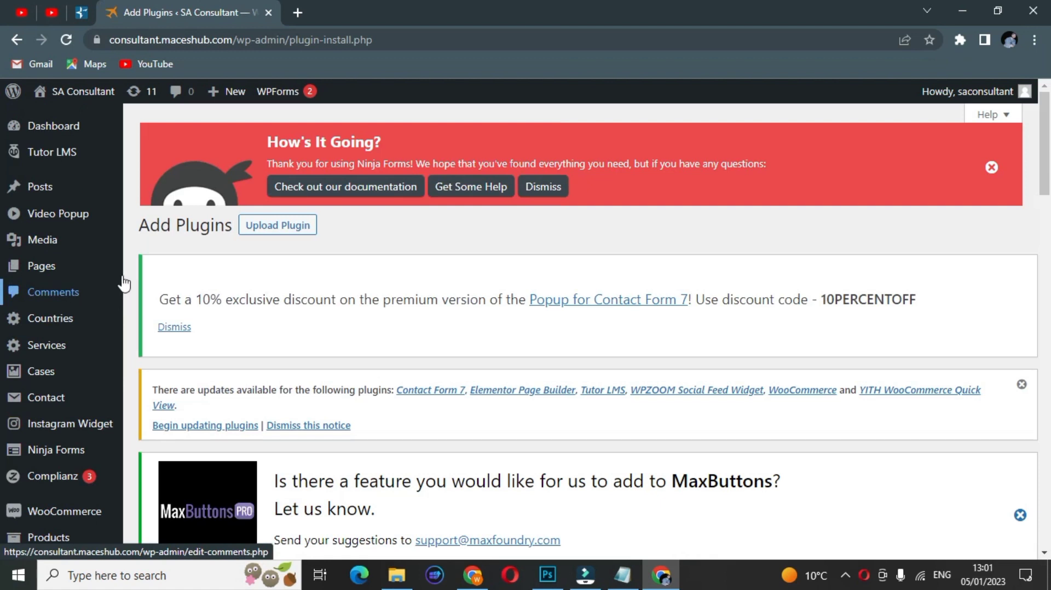
Search the site's Add Plugins page for "nextgen gallery" and highlight the WordPress Gallery Plugin – NextGEN Gallery title.
scroll(656, 319, "down", 1)
scroll(656, 320, "down", 5)
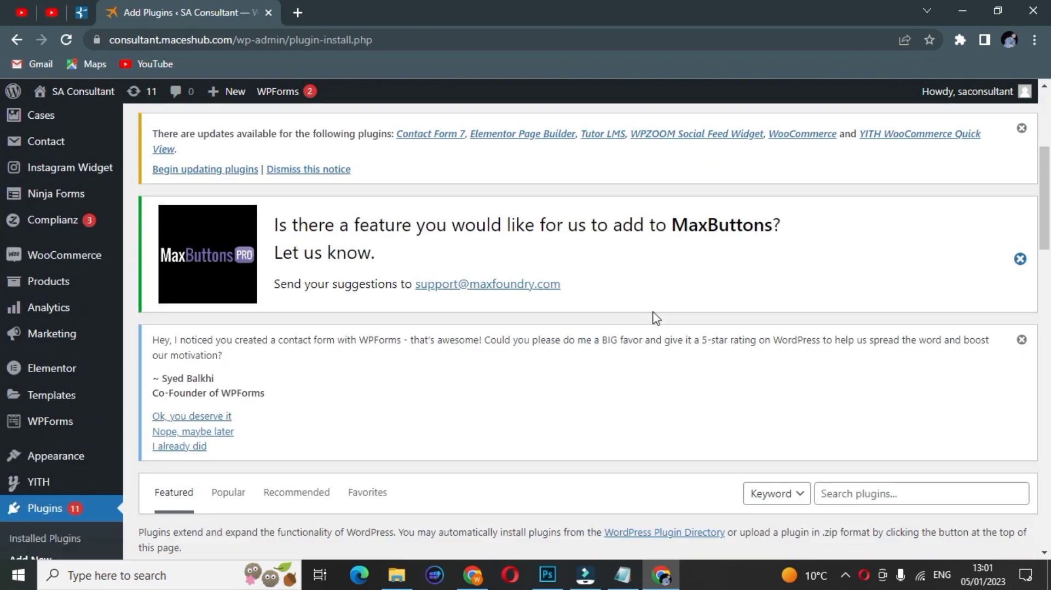
scroll(656, 307, "down", 5)
left_click(857, 236)
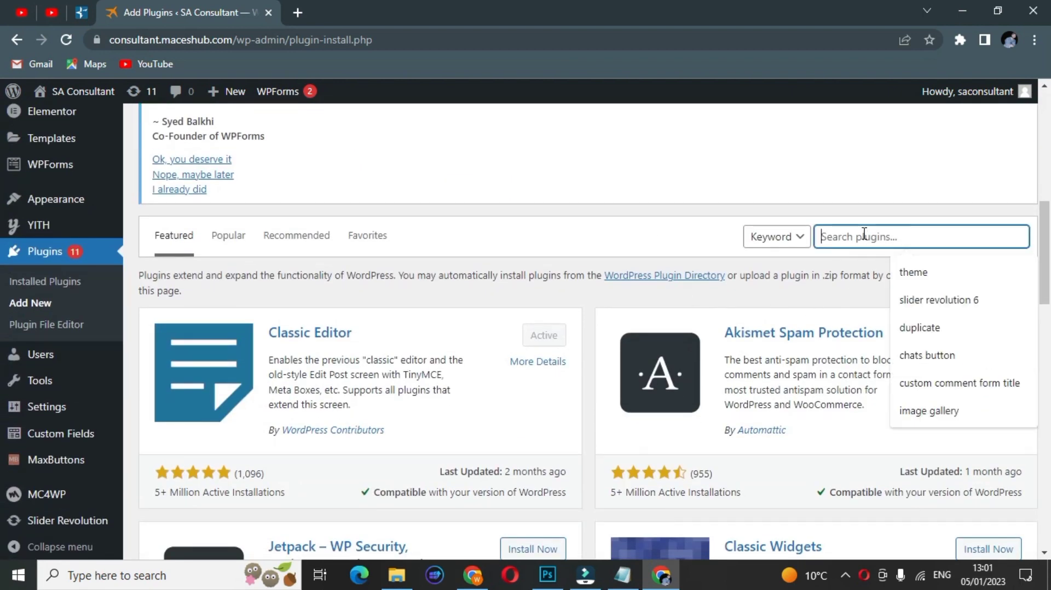
type("nest")
key("BackSpace")
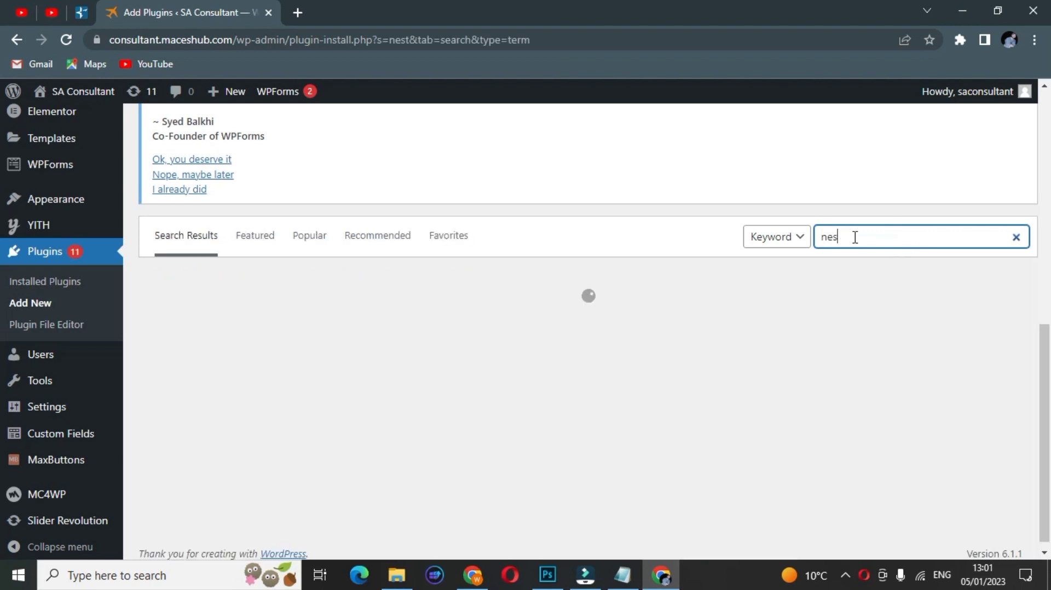
key("BackSpace")
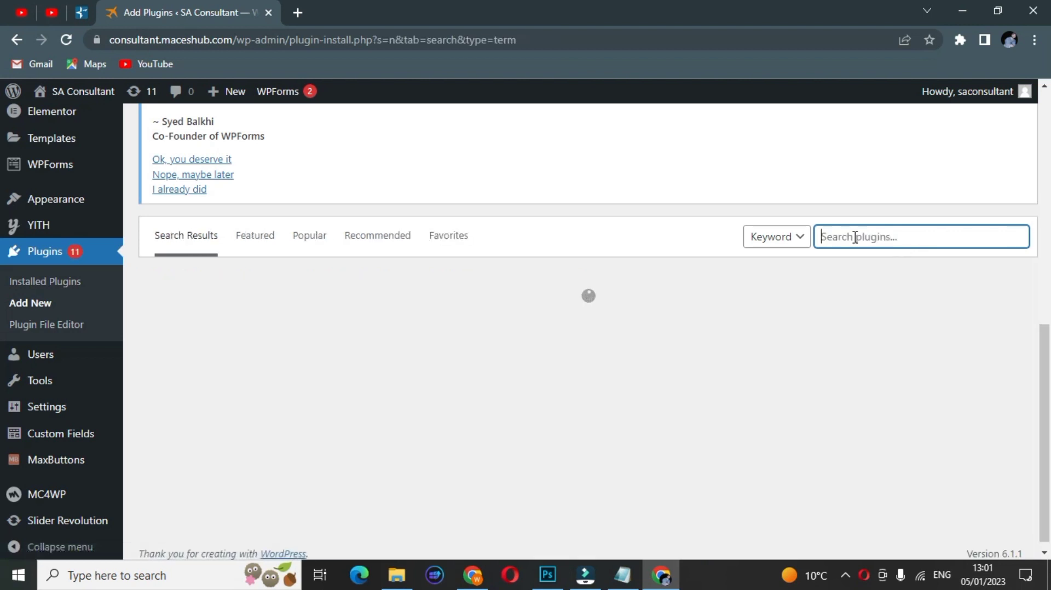
type("nextg")
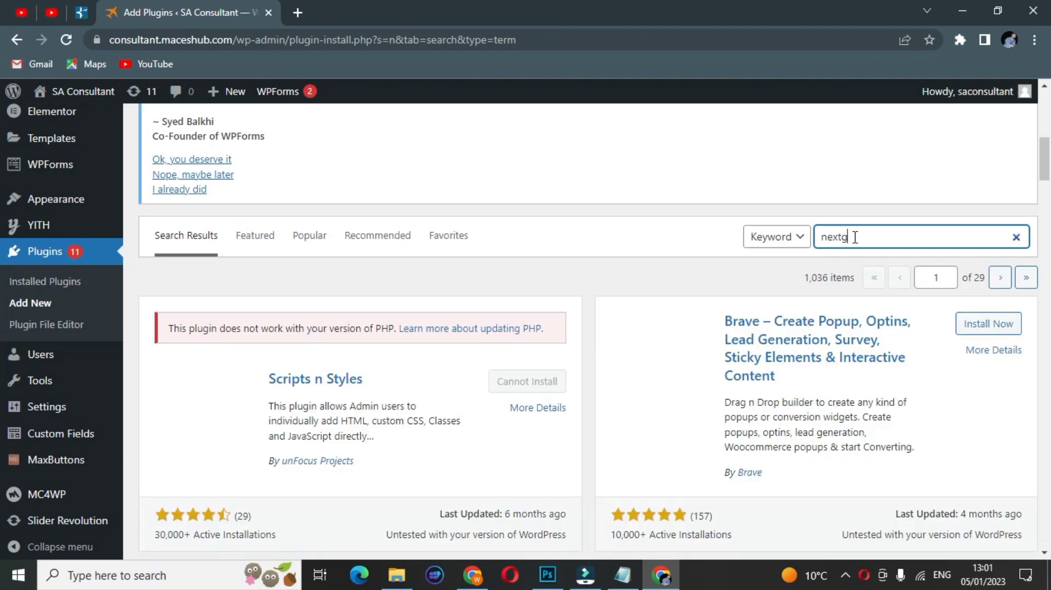
type("en gallery")
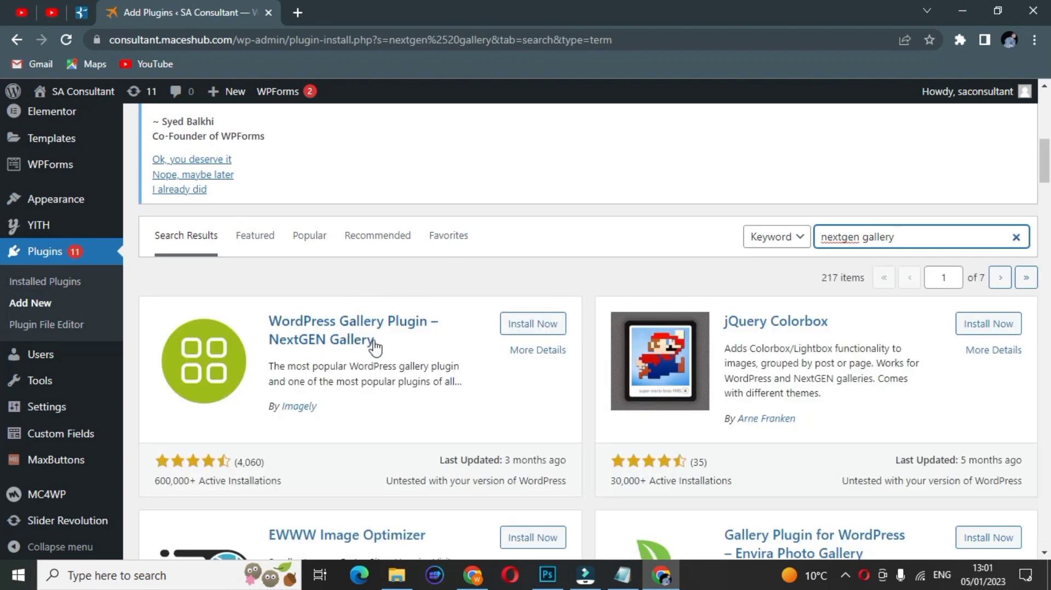
left_click_drag(385, 341, 268, 323)
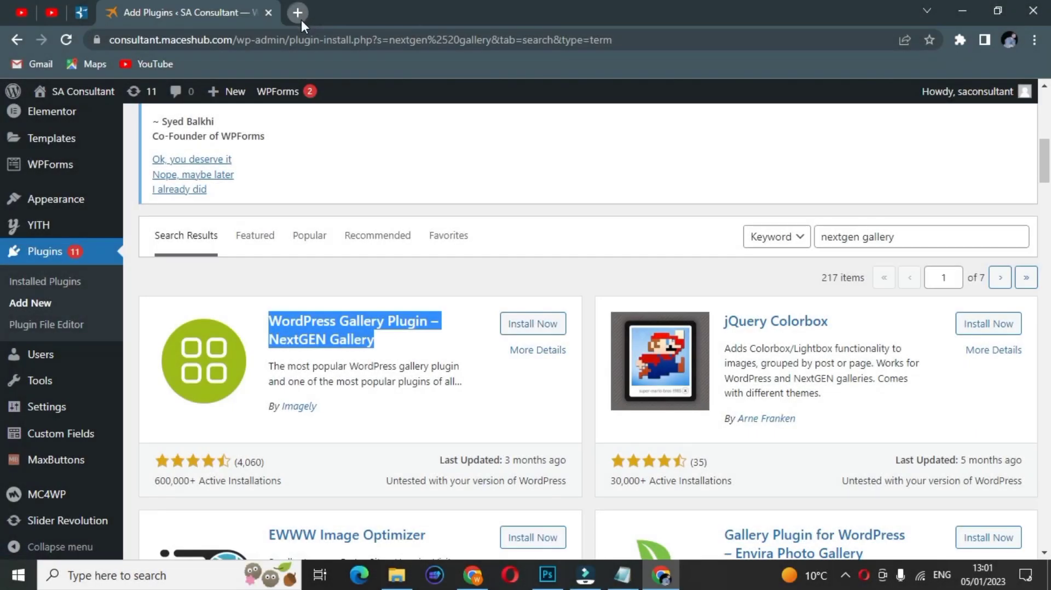
Open wordpress.org in a new browser tab and go to its Plugins directory.
left_click(302, 20)
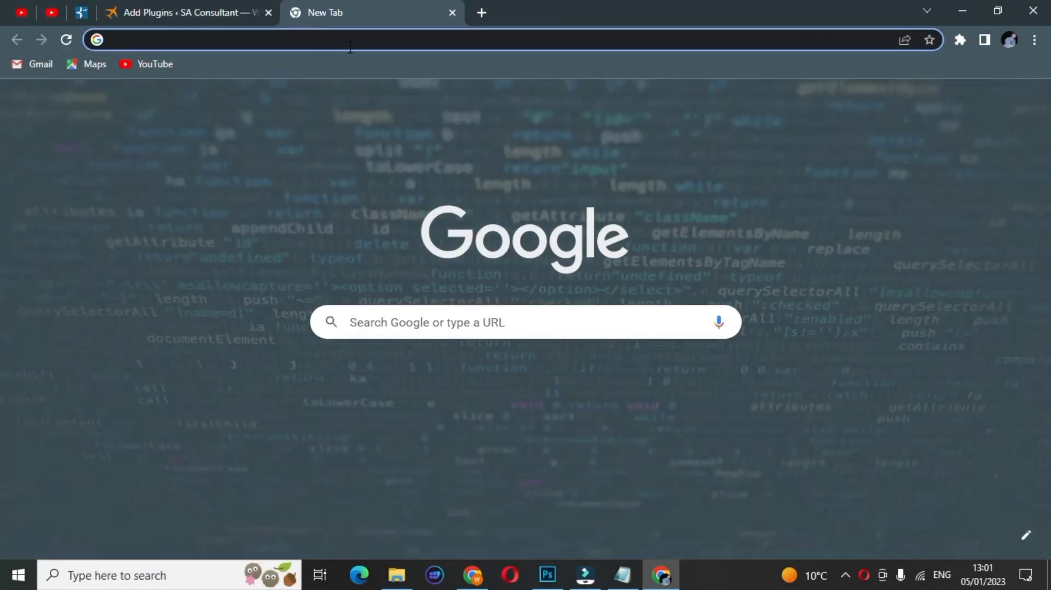
type("wor")
key("Return")
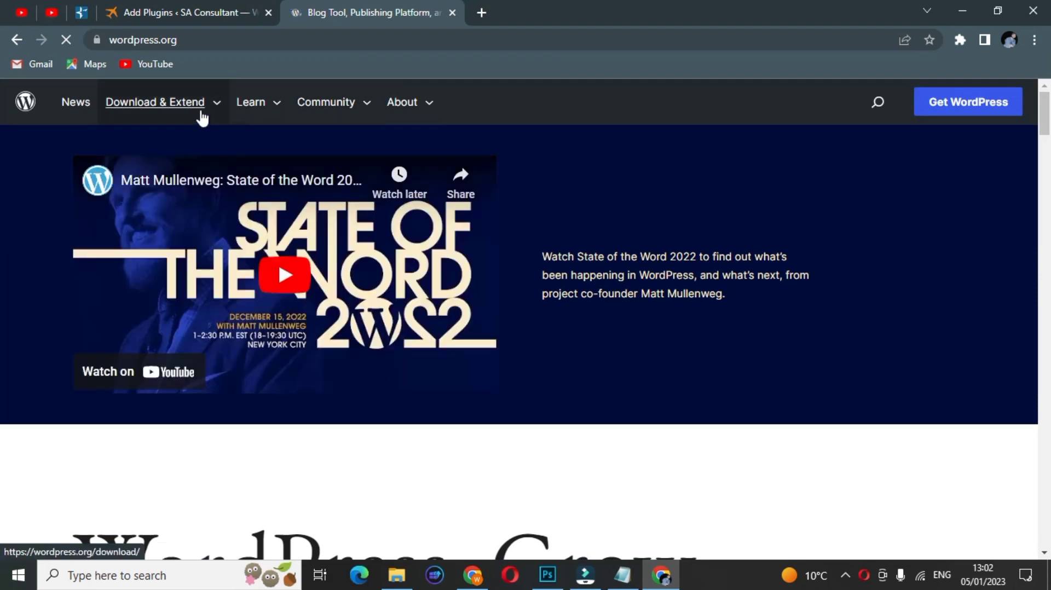
mouse_move(185, 203)
left_click(148, 252)
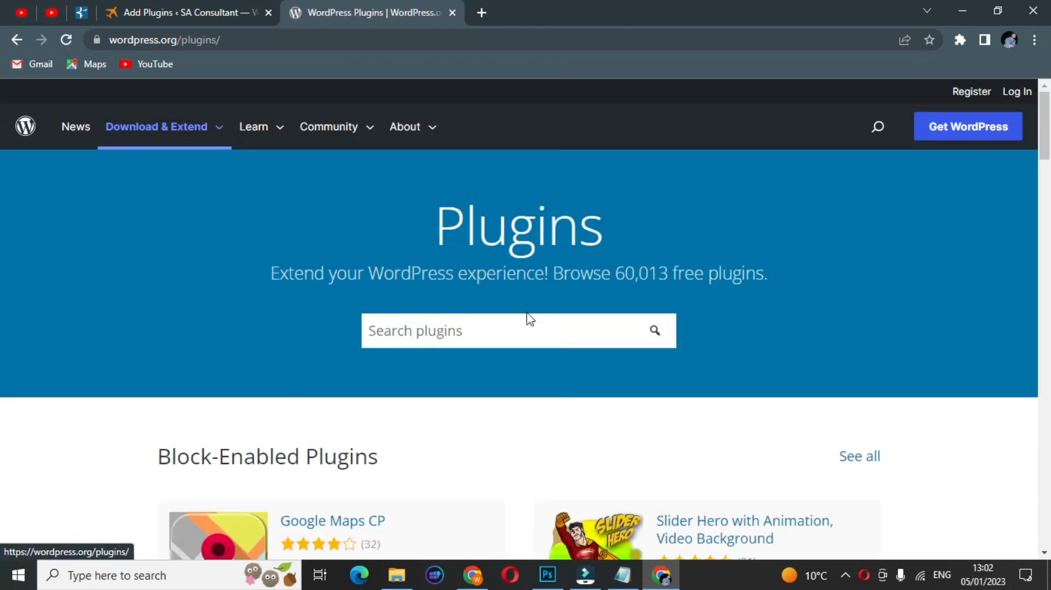
Search the WordPress.org plugin directory for "nextgen gallery" and highlight the NextGEN Gallery plugin's title.
left_click(530, 319)
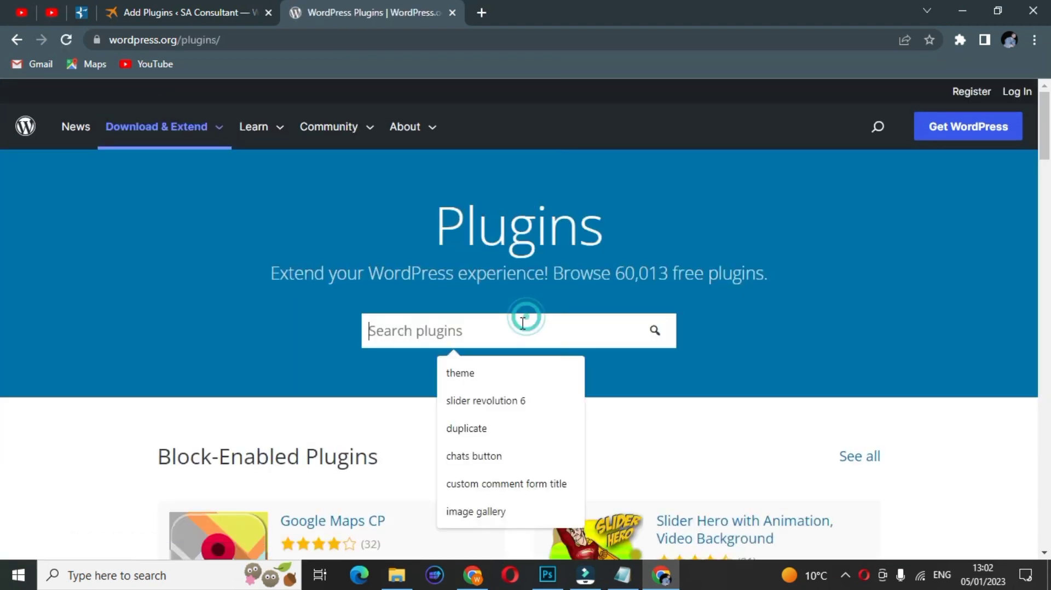
type("nextge")
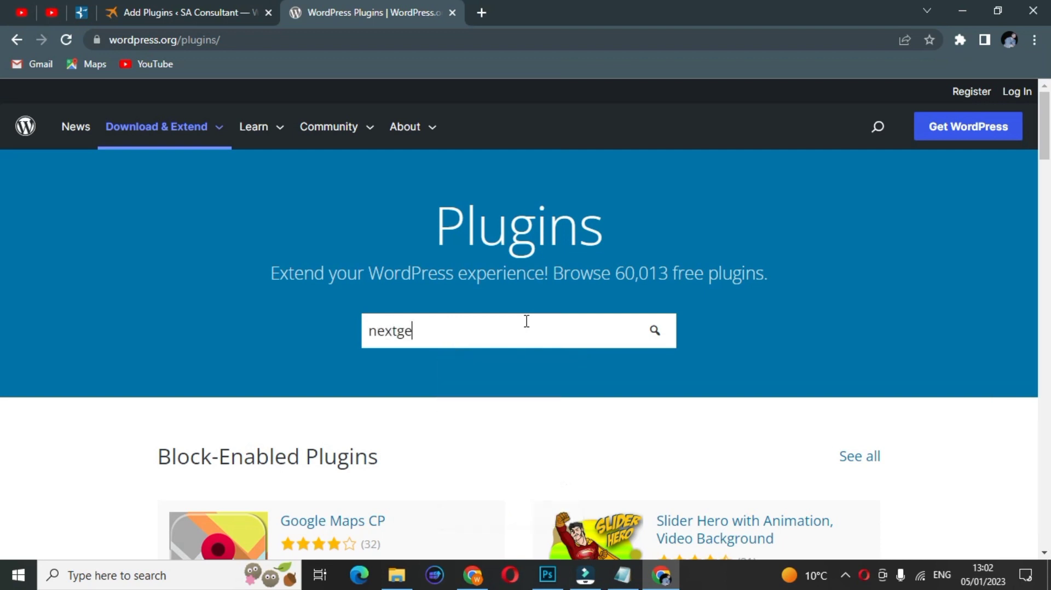
type("n gallery")
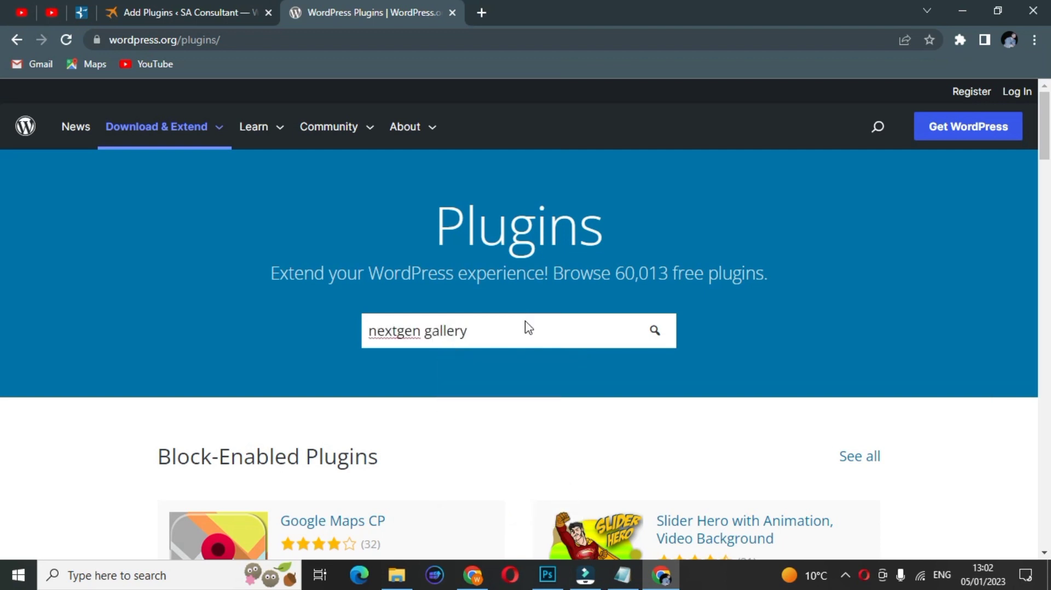
key("Return")
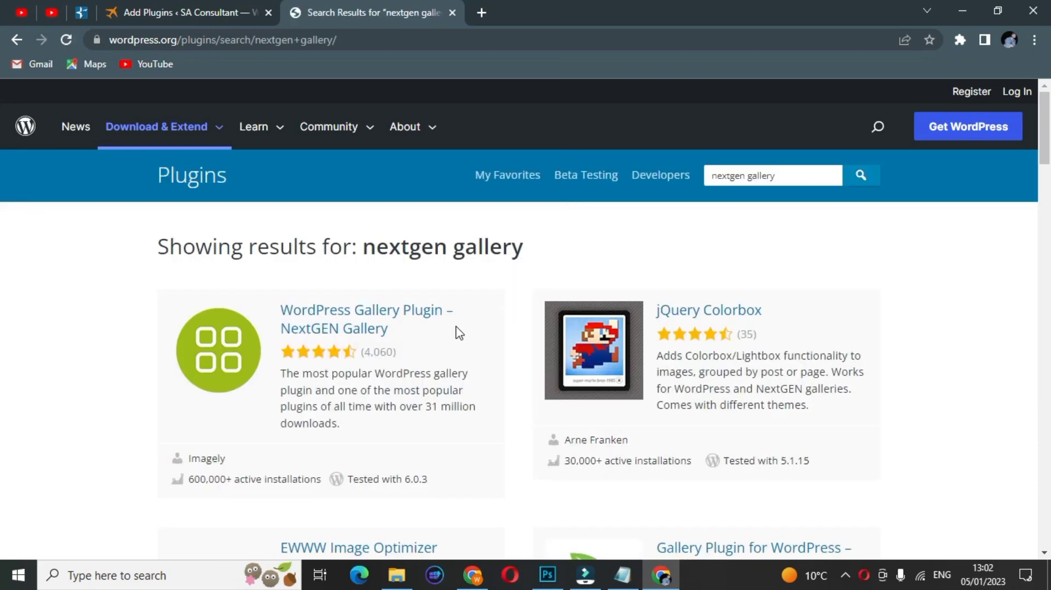
left_click_drag(394, 333, 280, 313)
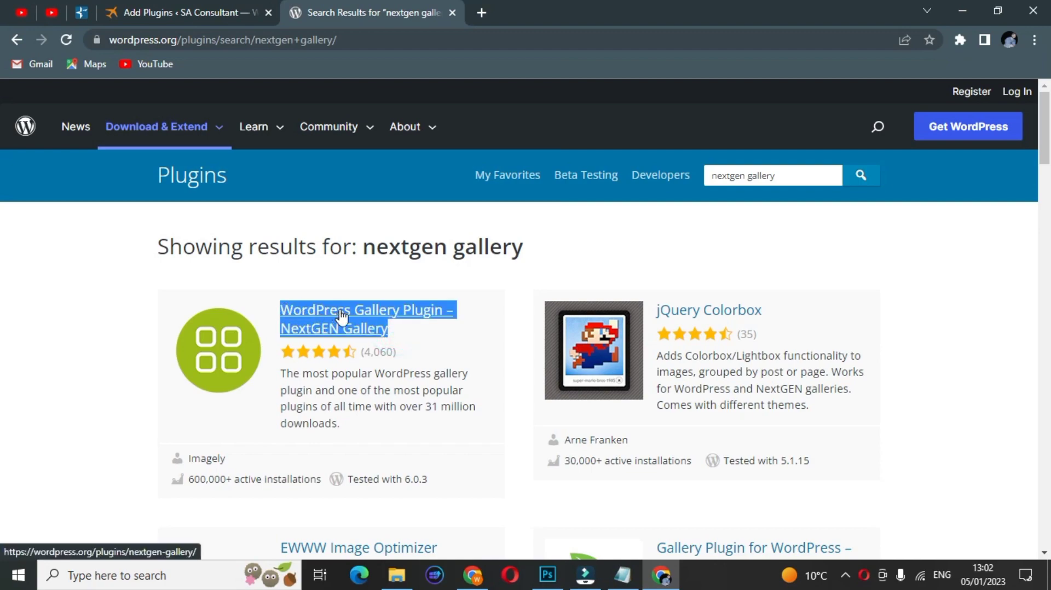
Look through the search results and open the WordPress Gallery Plugin – NextGEN Gallery page.
scroll(367, 298, "down", 7)
scroll(367, 298, "down", 20)
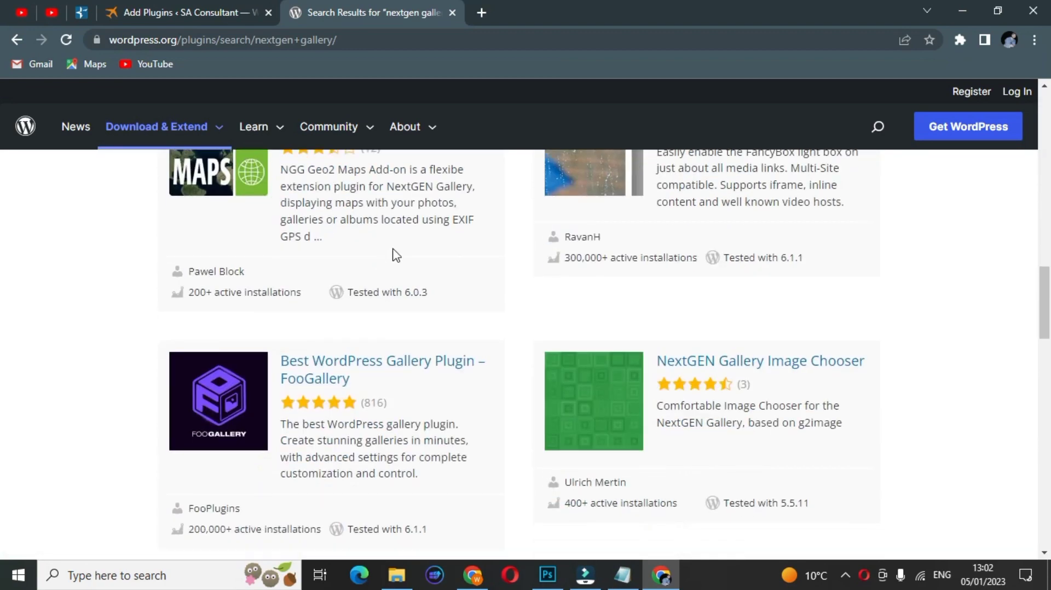
scroll(395, 263, "down", 15)
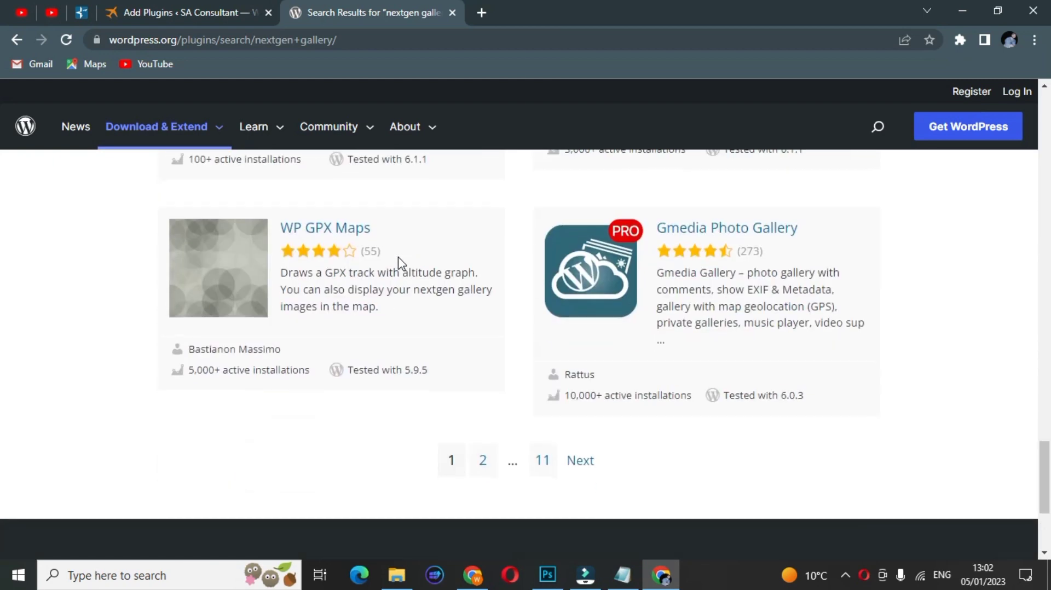
scroll(405, 268, "up", 20)
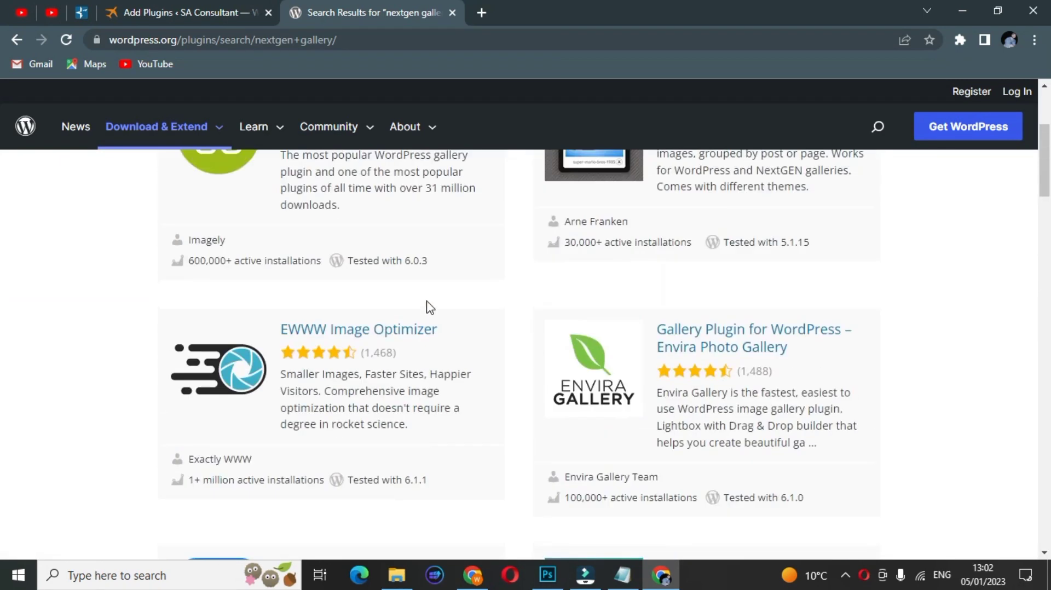
left_click(389, 315)
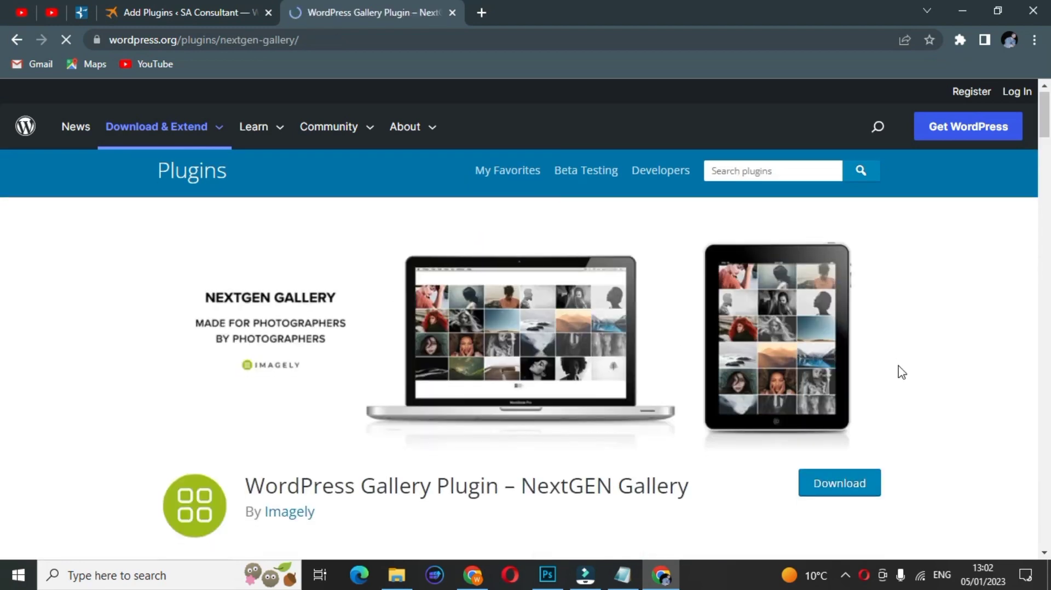
Review the plugin's details and download the NextGEN Gallery zip file.
scroll(901, 371, "down", 5)
scroll(903, 372, "down", 1)
scroll(918, 361, "up", 5)
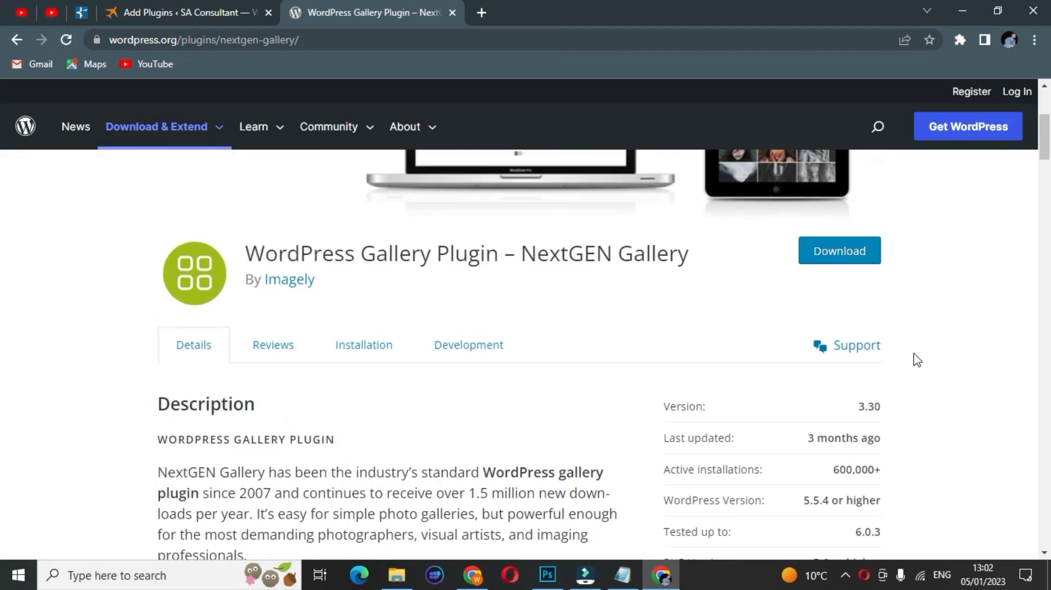
left_click(877, 366)
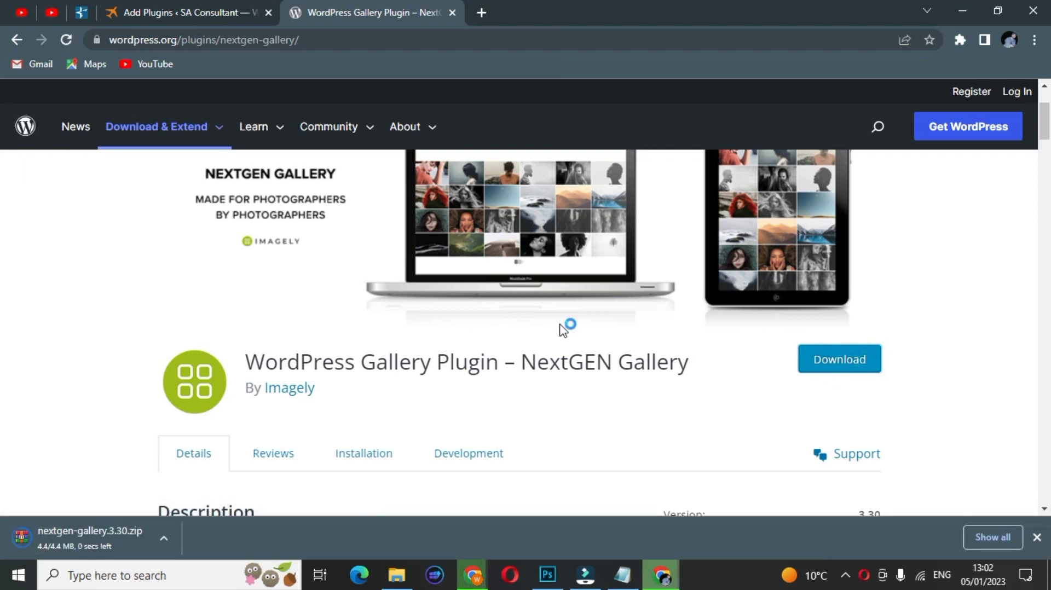
Return to the site's Add Plugins page, reload it and bring up the plugin zip upload form.
left_click(227, 6)
scroll(383, 200, "up", 10)
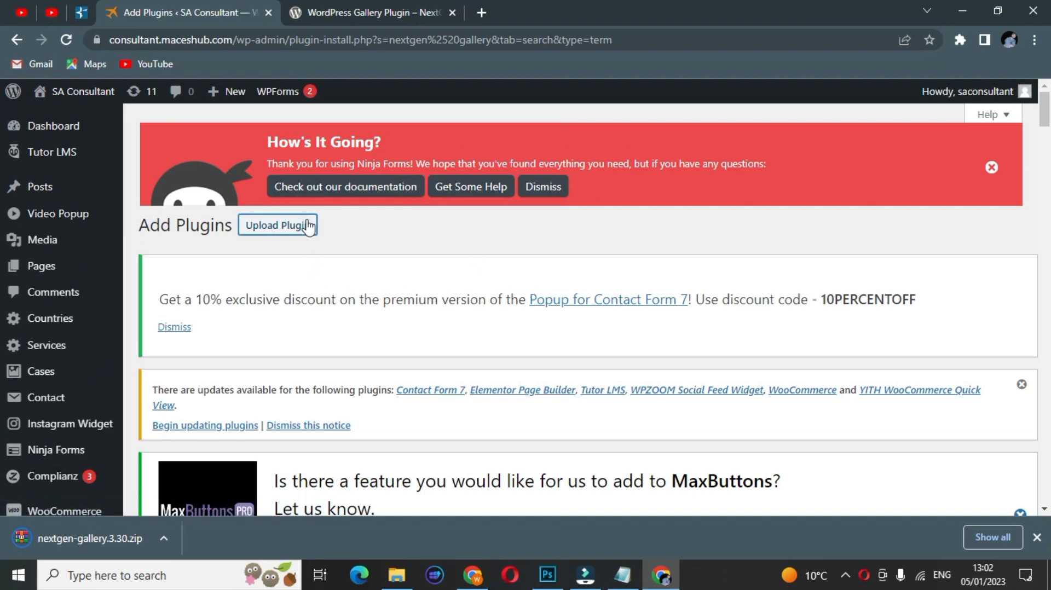
left_click(284, 234)
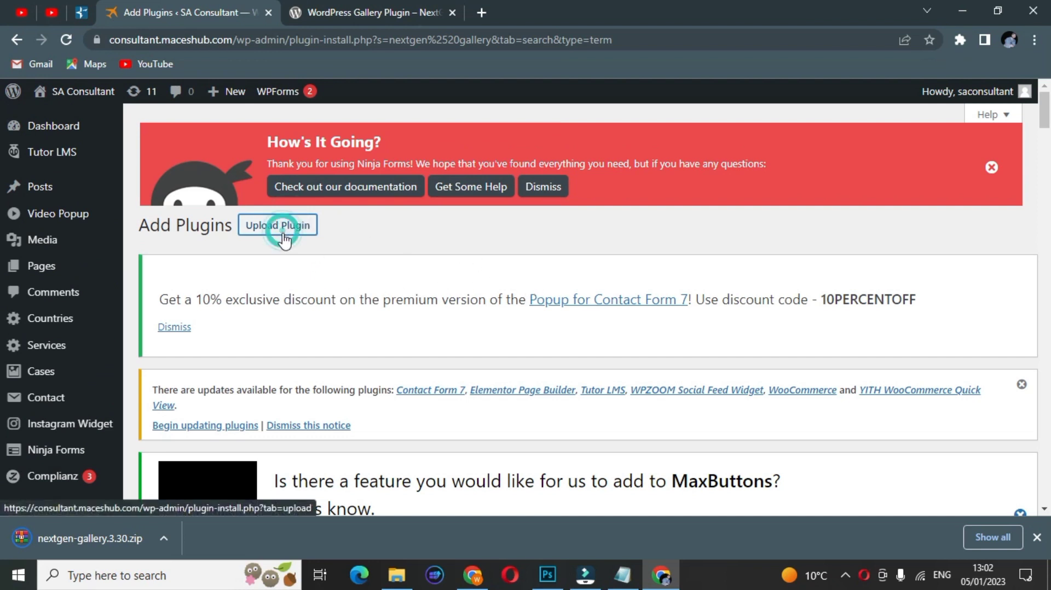
scroll(397, 257, "down", 1)
scroll(396, 243, "down", 1)
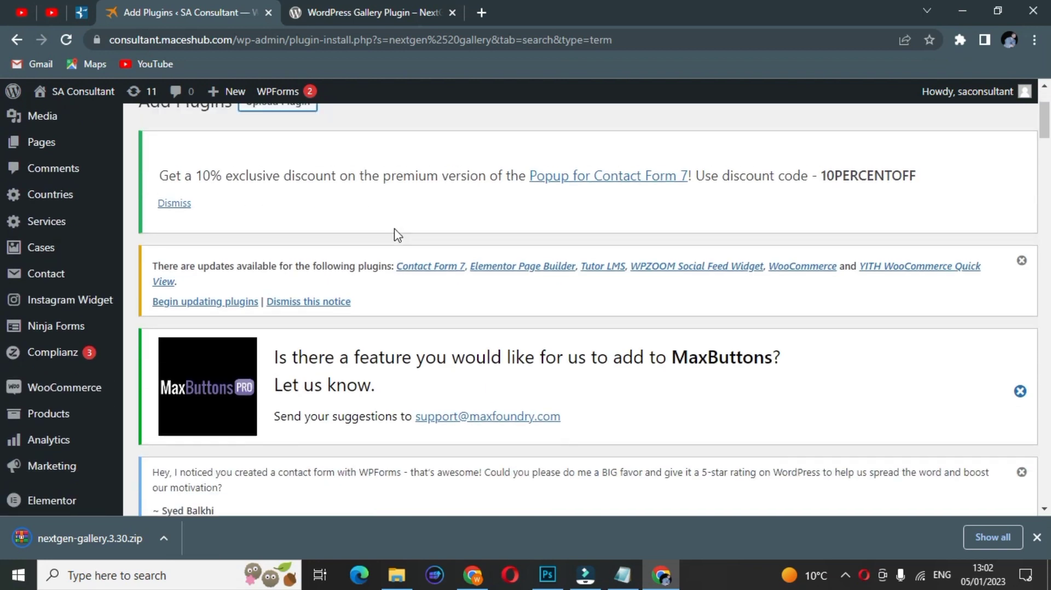
scroll(293, 226, "up", 2)
left_click(294, 225)
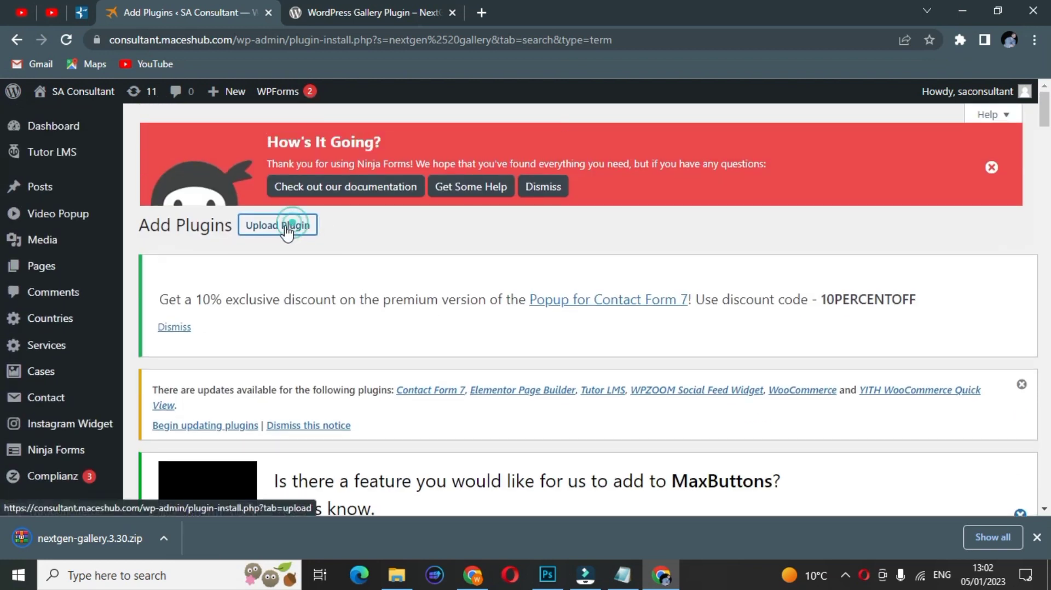
left_click(71, 39)
scroll(305, 269, "down", 2)
scroll(305, 269, "up", 2)
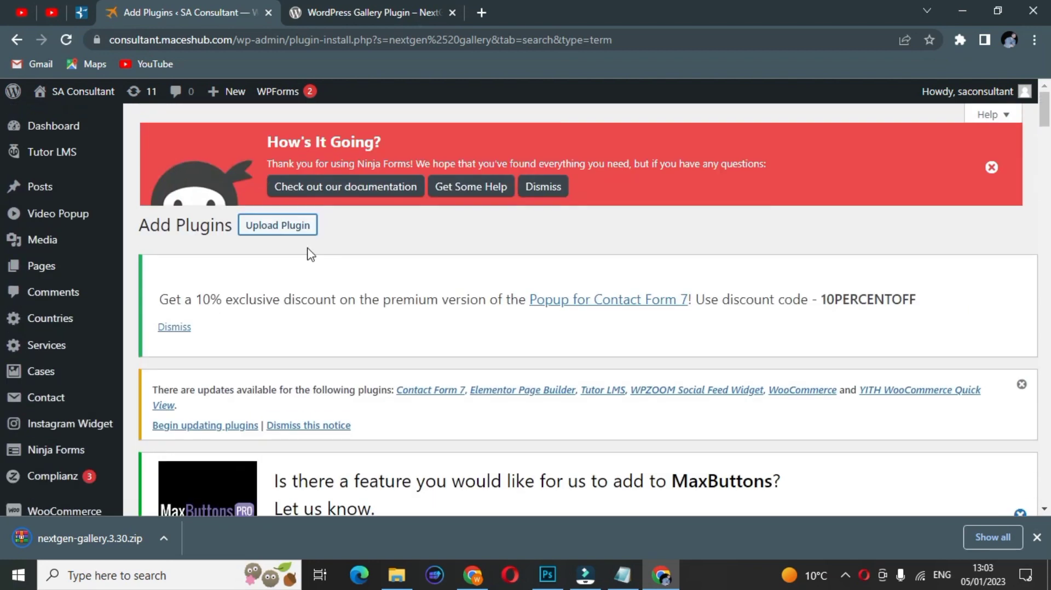
scroll(313, 254, "down", 8)
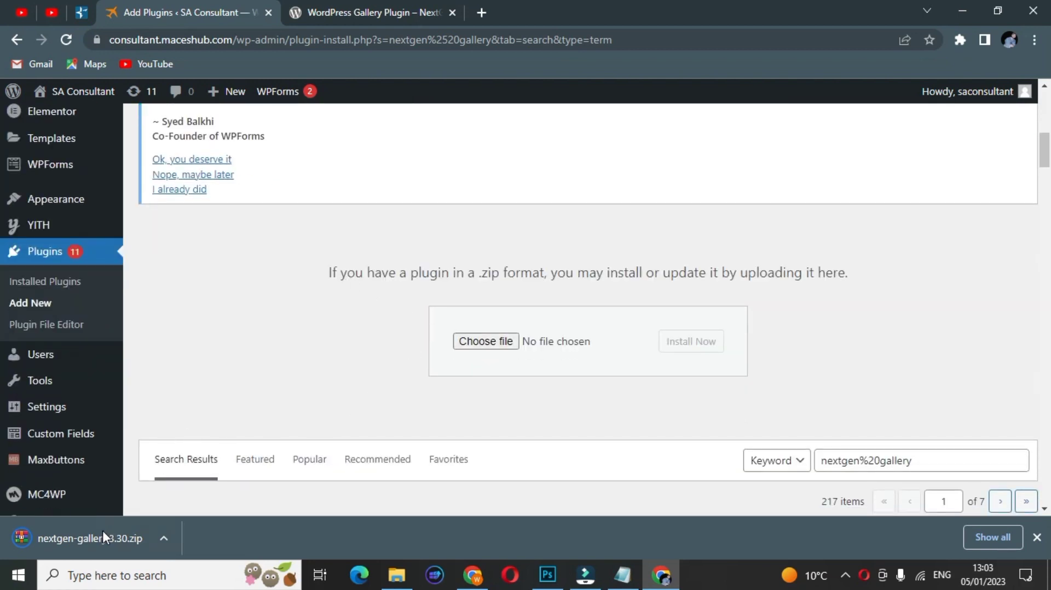
Choose nextgen-gallery.3.30 from the Downloads folder as the plugin file to upload.
left_click_drag(102, 532, 505, 346)
left_click_drag(90, 541, 516, 352)
left_click(508, 342)
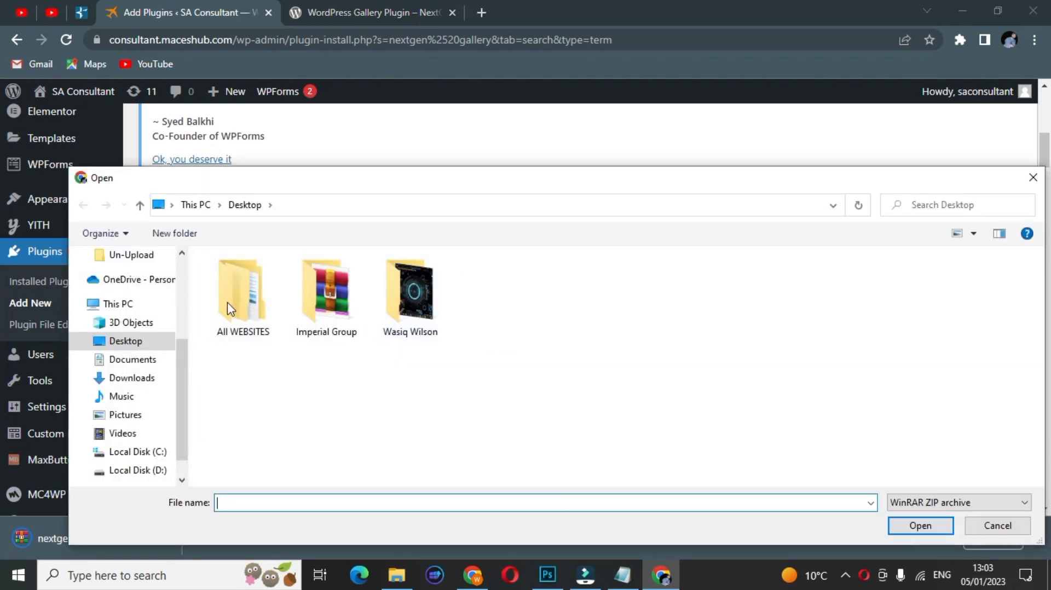
left_click(132, 378)
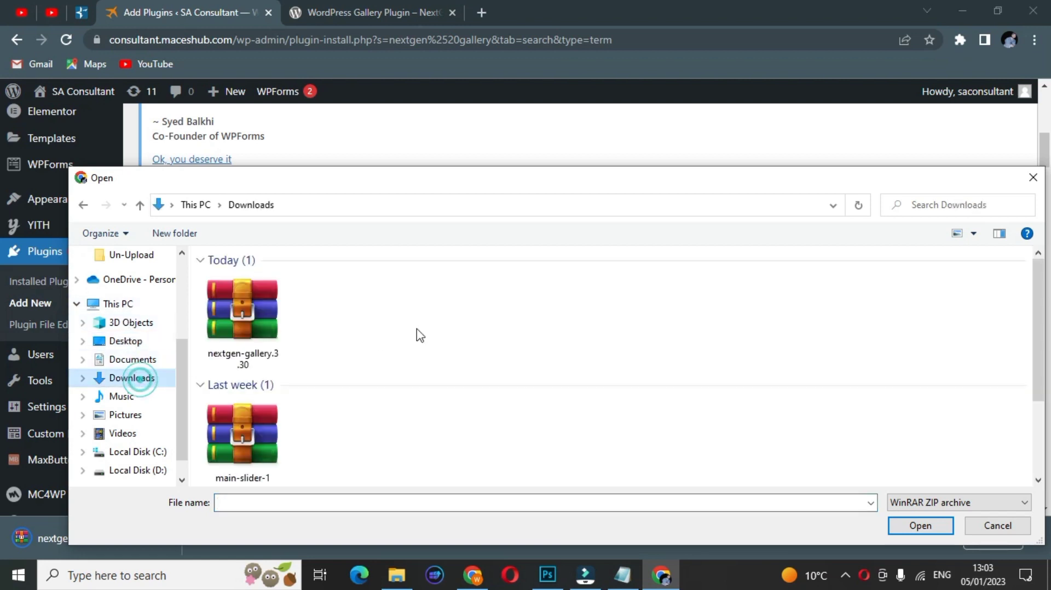
left_click(260, 288)
left_click(898, 527)
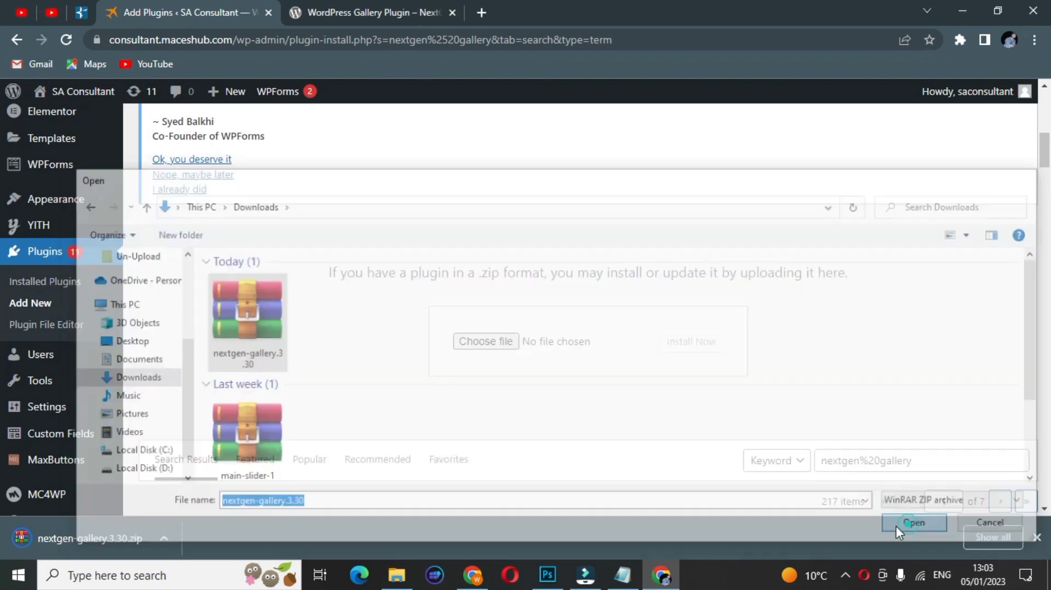
Install the plugin from nextgen-gallery.3.30.zip and dismiss the browser's downloads bar.
left_click(692, 346)
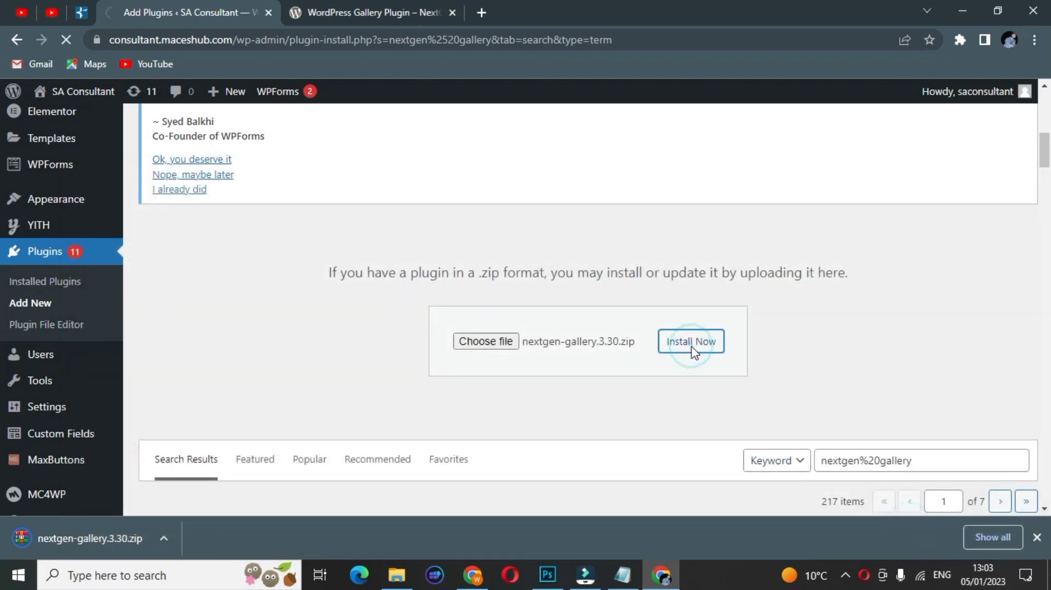
left_click(1037, 537)
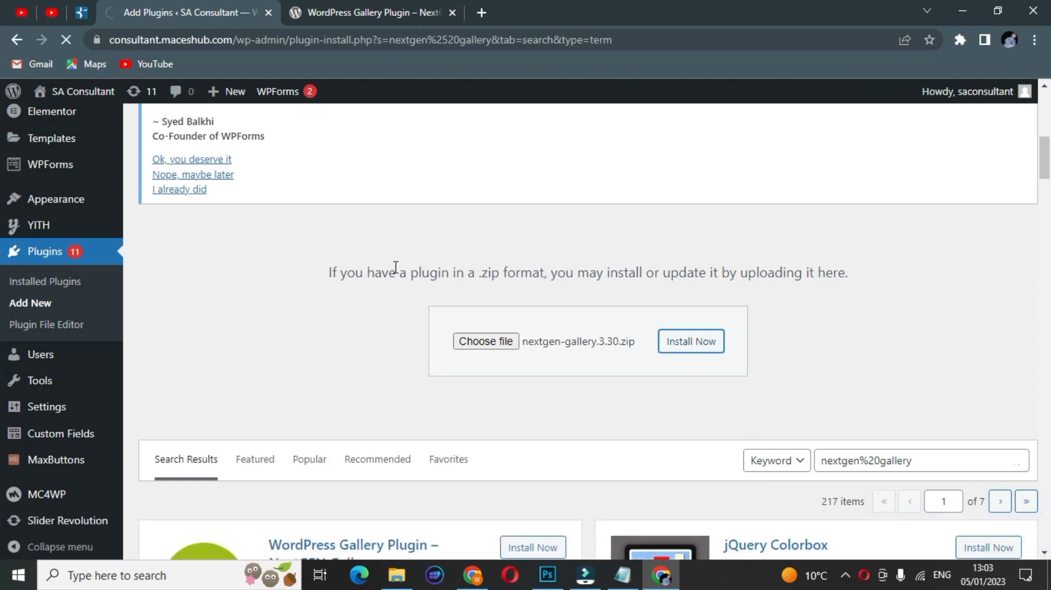
scroll(398, 260, "up", 6)
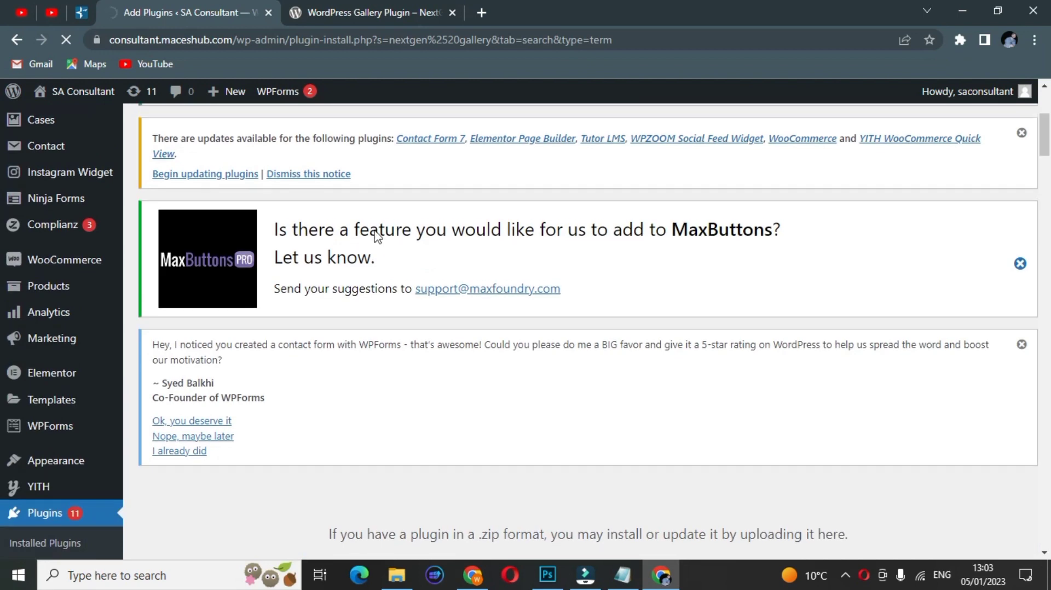
scroll(378, 226, "up", 2)
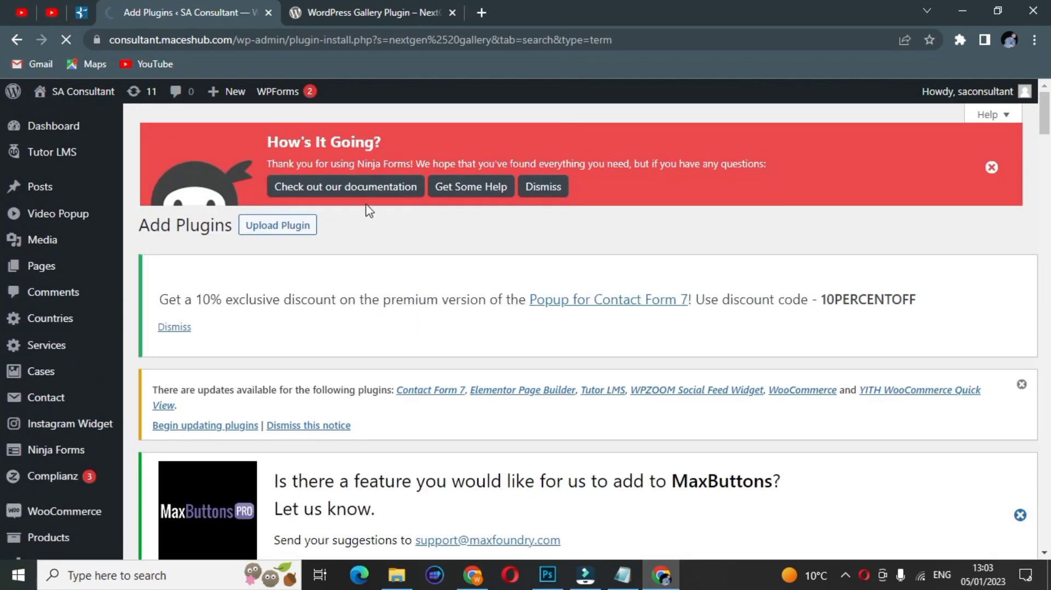
scroll(367, 212, "down", 2)
scroll(364, 212, "up", 3)
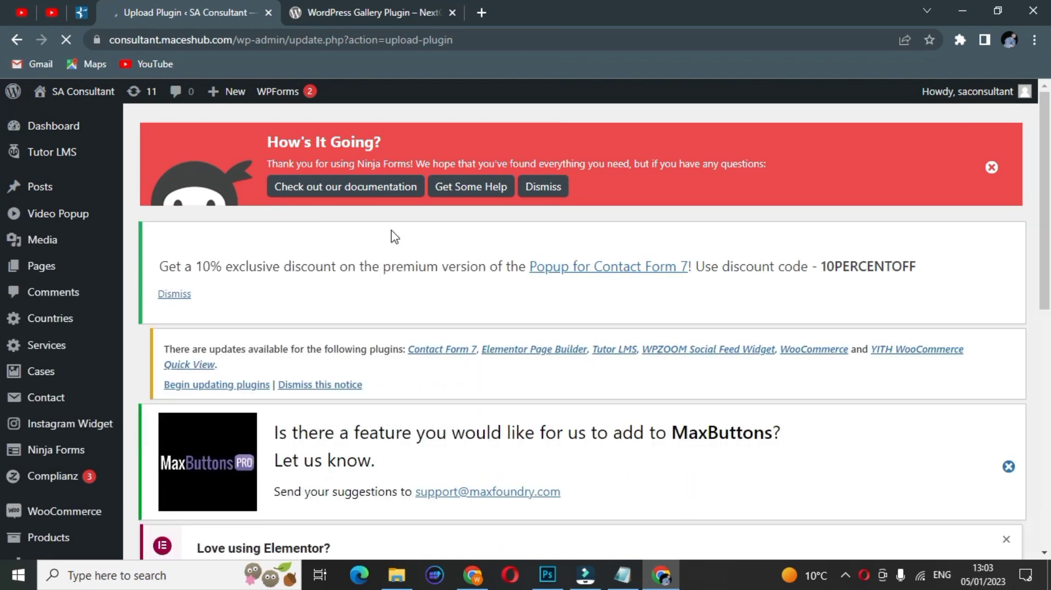
Activate the newly installed NextGEN Gallery plugin.
scroll(404, 219, "down", 2)
scroll(690, 202, "down", 1)
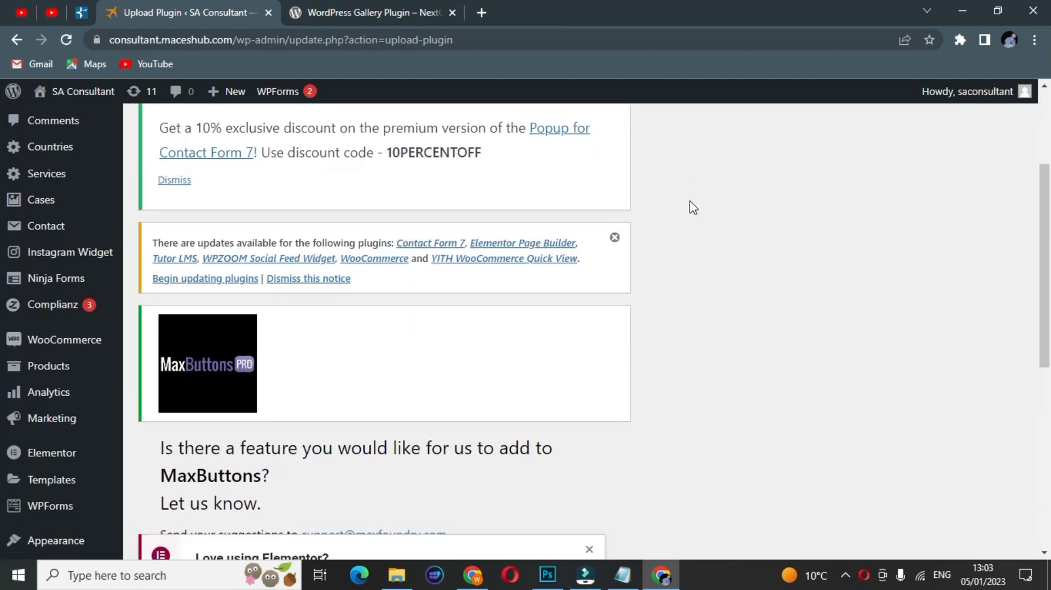
scroll(693, 207, "down", 8)
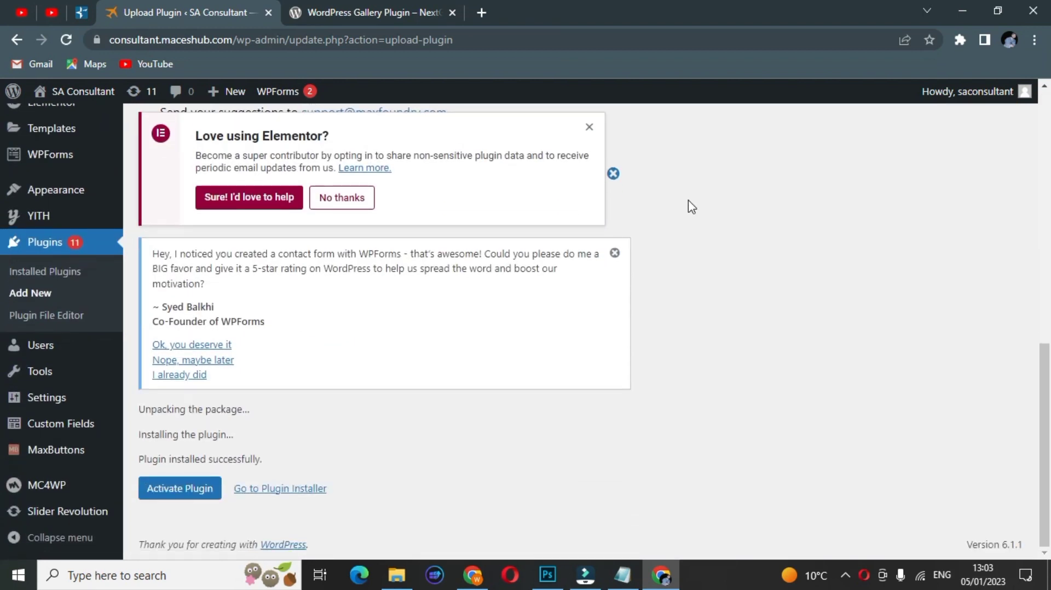
left_click(204, 487)
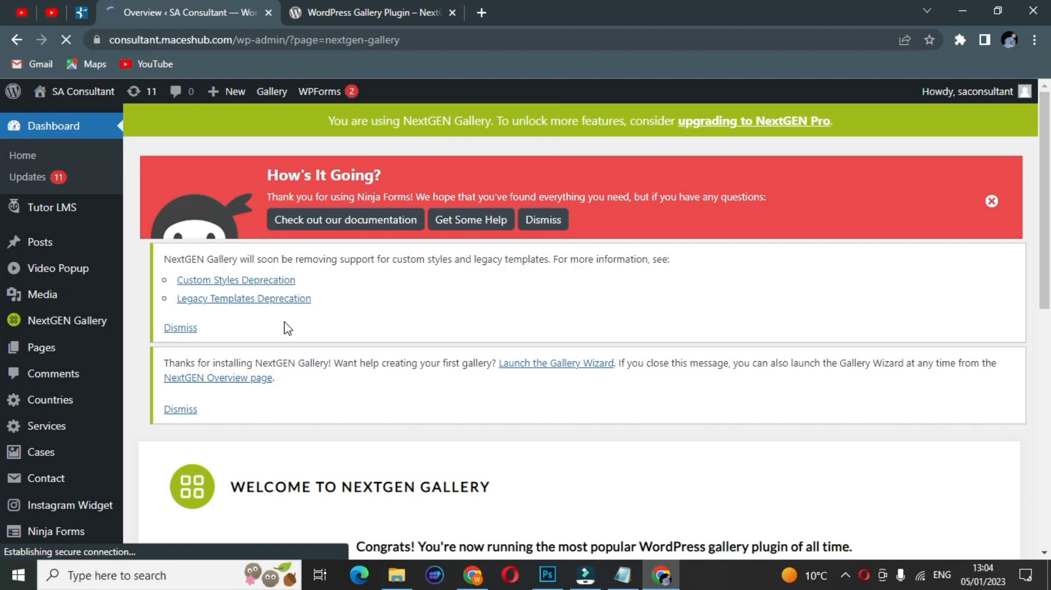
Look through the NextGEN Gallery welcome page, including its heading and introduction video.
scroll(288, 332, "down", 5)
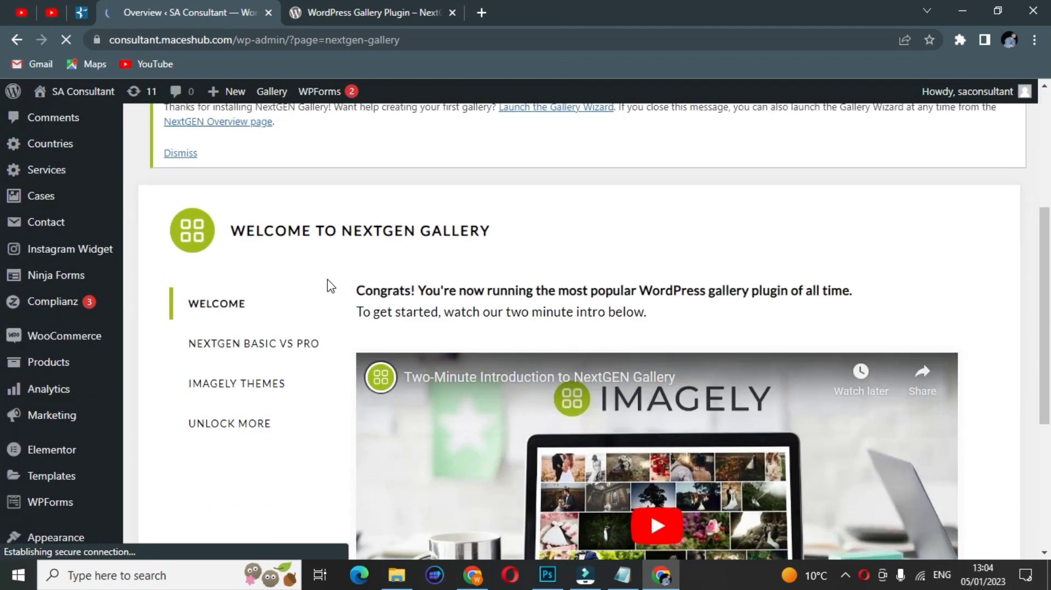
left_click_drag(232, 237, 509, 250)
left_click(512, 247)
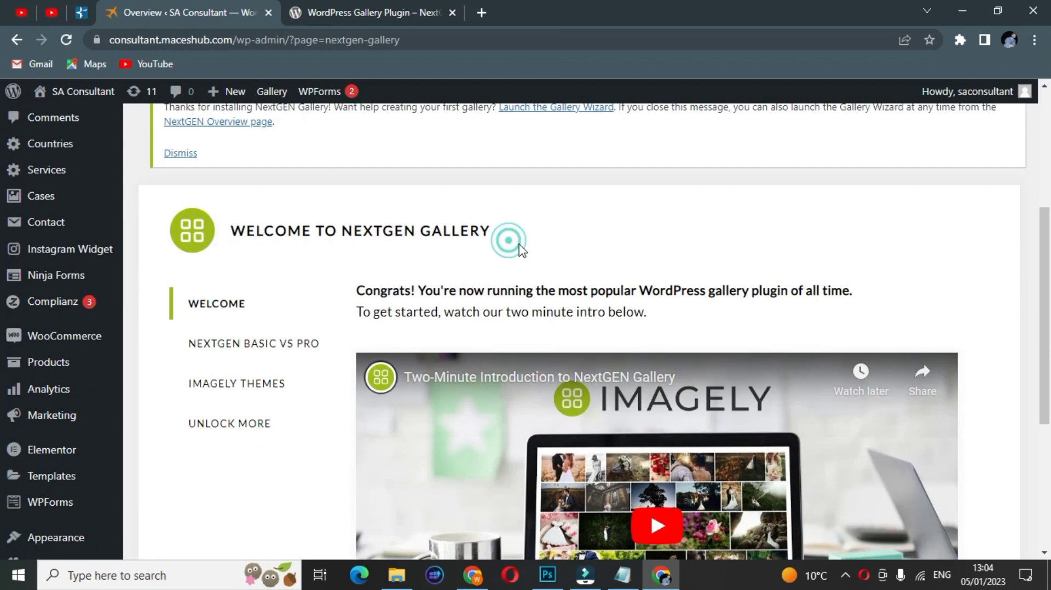
scroll(519, 248, "down", 2)
scroll(494, 256, "down", 2)
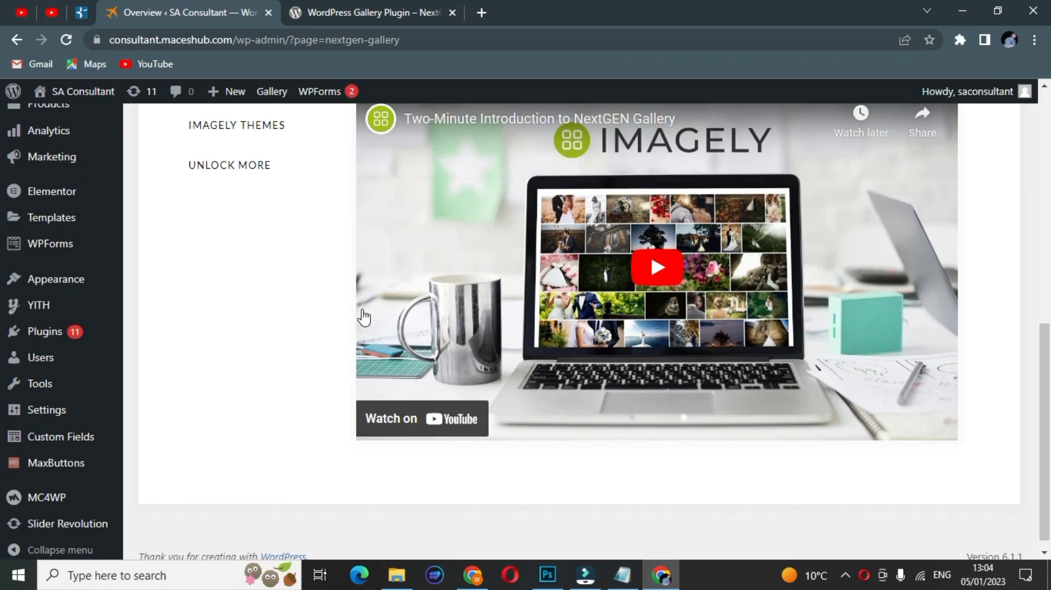
scroll(358, 312, "down", 1)
scroll(342, 312, "up", 8)
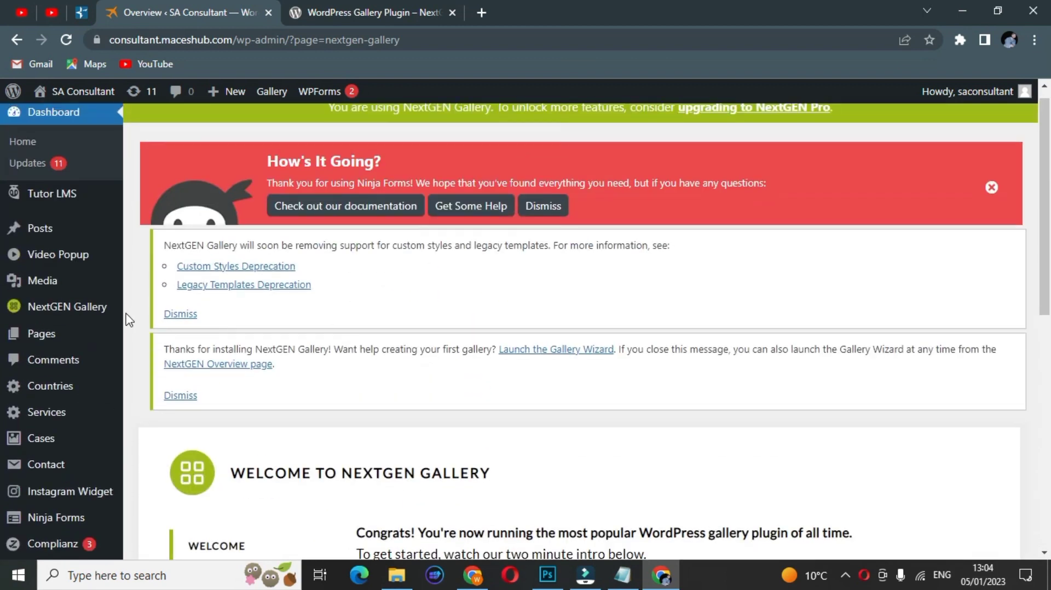
Open NextGEN Gallery's Manage Galleries page and examine its bulk actions, image search and gallery list.
left_click(69, 309)
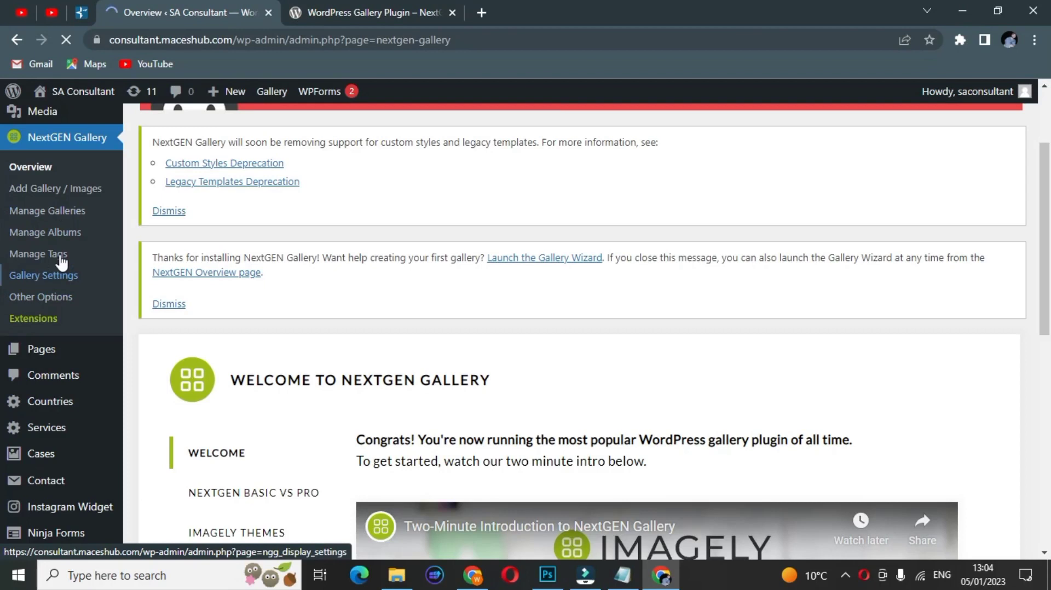
left_click(62, 214)
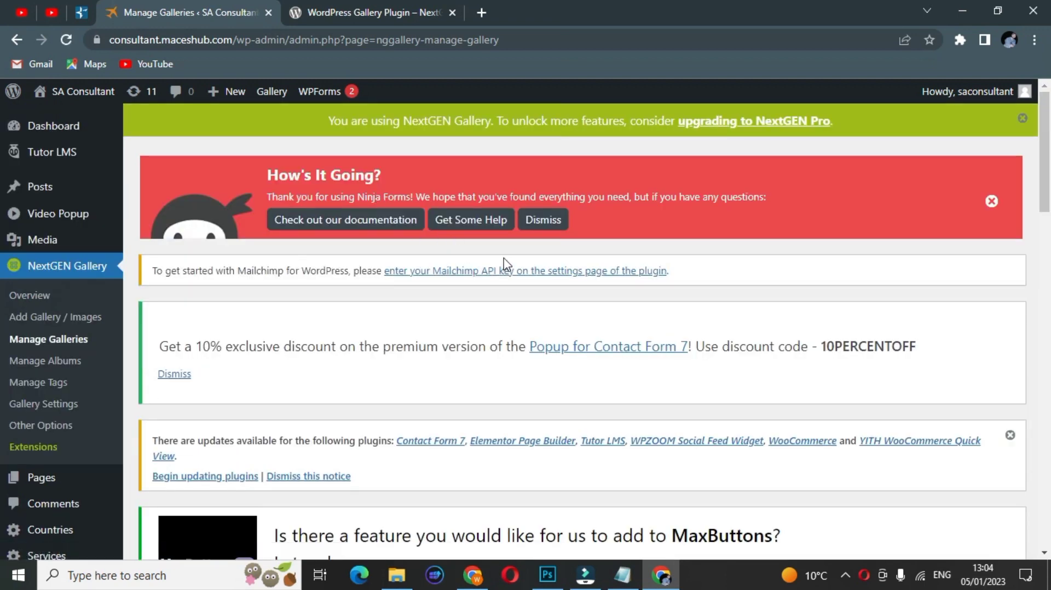
scroll(504, 266, "down", 5)
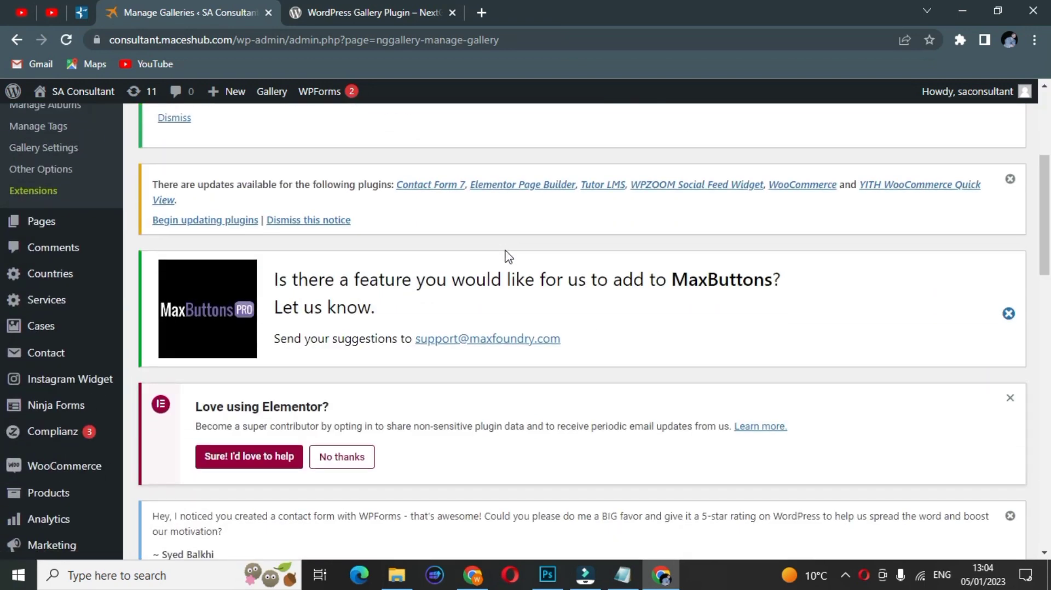
scroll(508, 257, "down", 8)
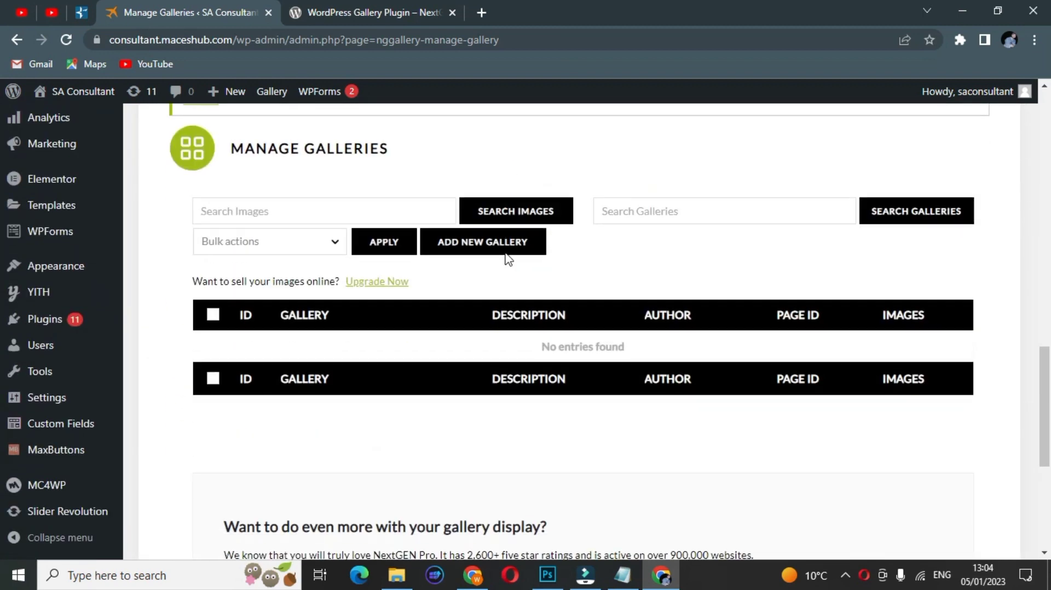
left_click(284, 241)
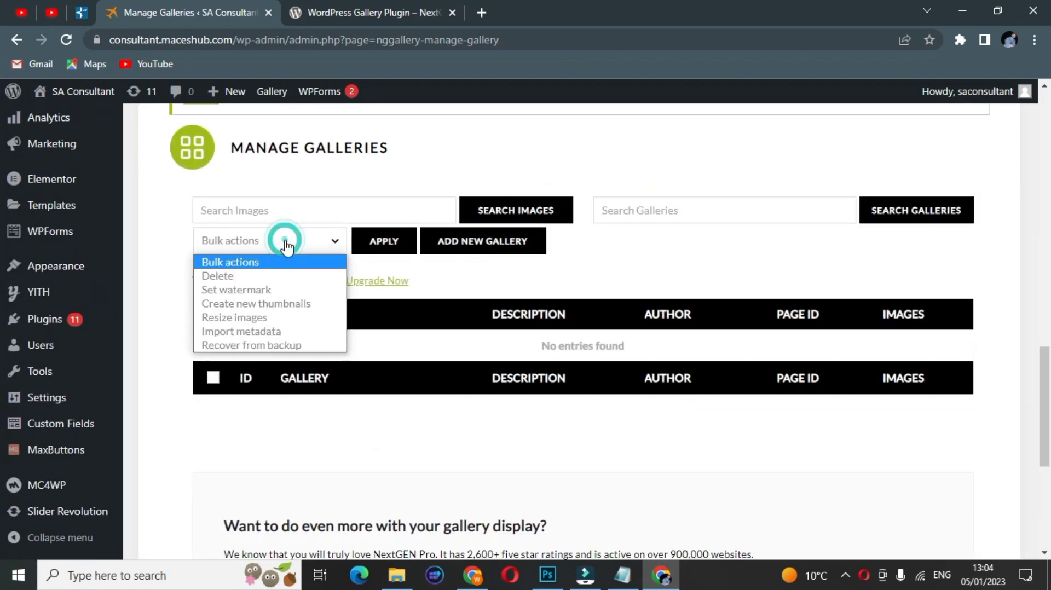
left_click(285, 243)
left_click(299, 212)
left_click(297, 210)
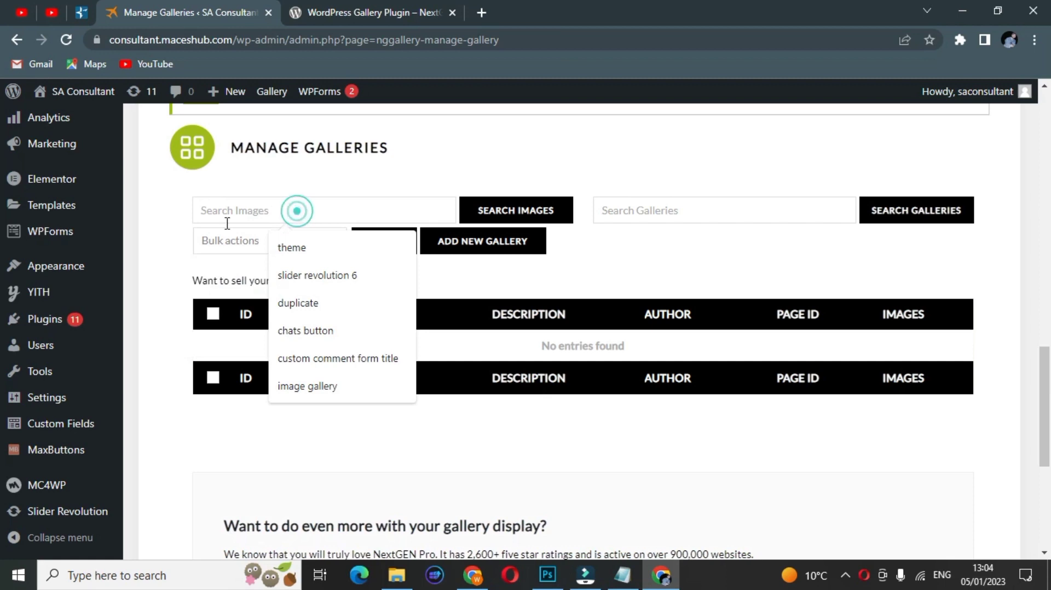
scroll(346, 250, "down", 5)
scroll(465, 246, "down", 2)
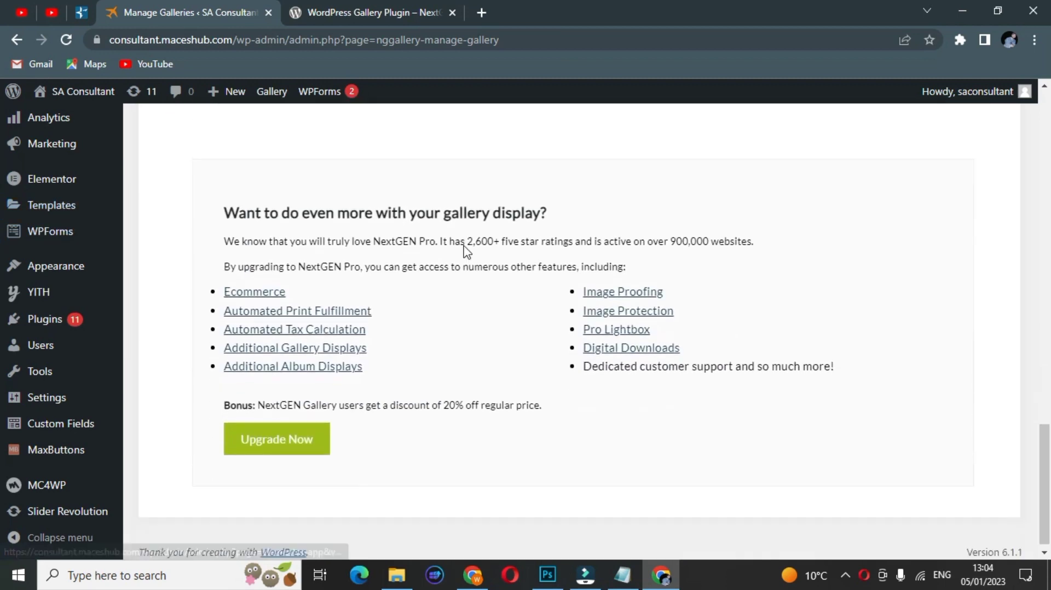
scroll(465, 237, "up", 8)
scroll(406, 245, "up", 5)
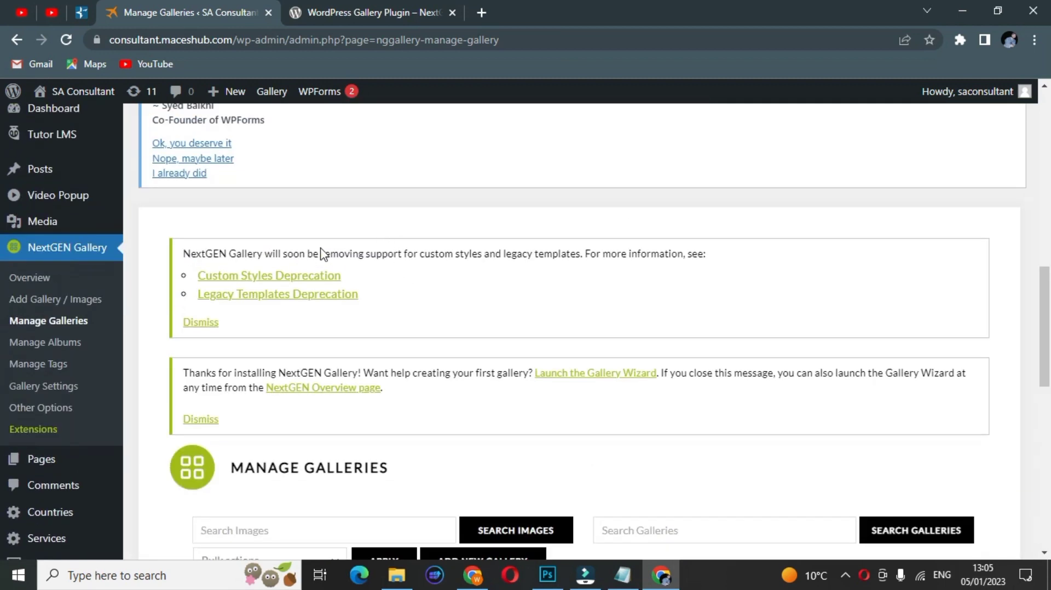
Open the Manage Albums page and examine its album selection, new album field and gallery columns.
left_click(42, 342)
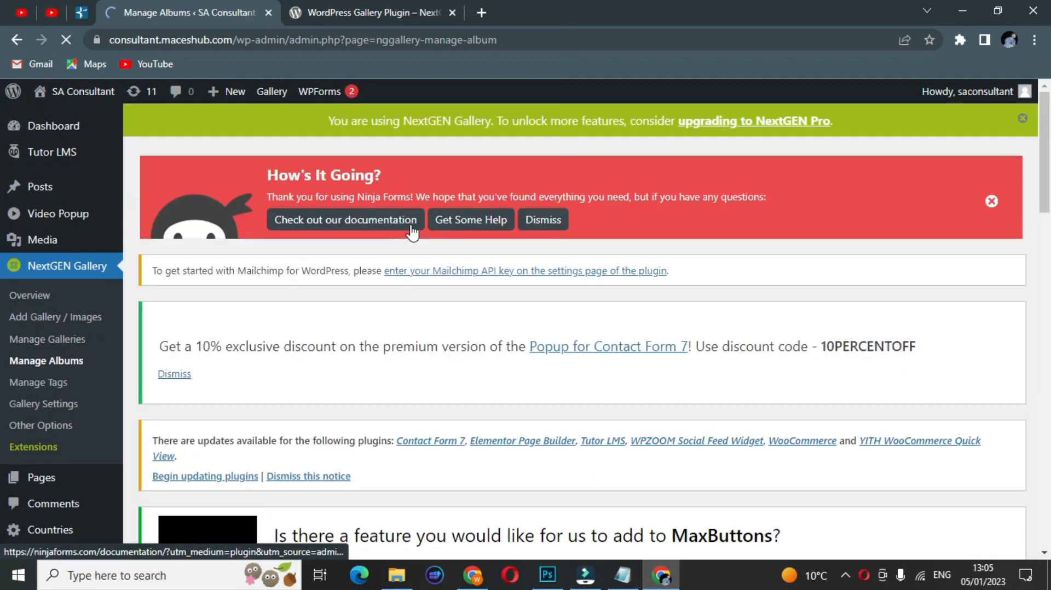
scroll(415, 236, "down", 1)
scroll(415, 239, "down", 7)
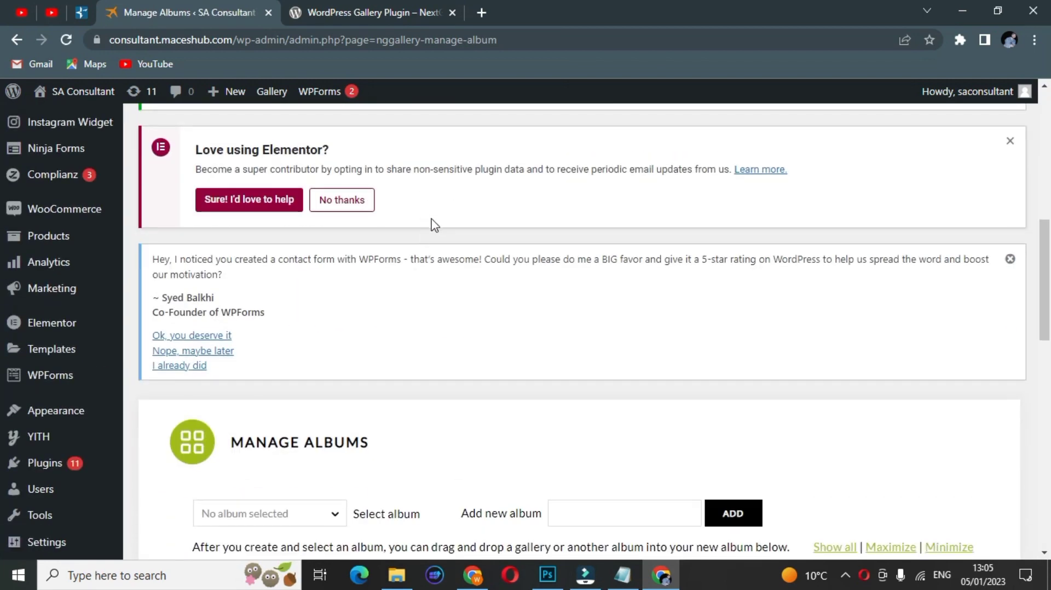
scroll(432, 230, "down", 3)
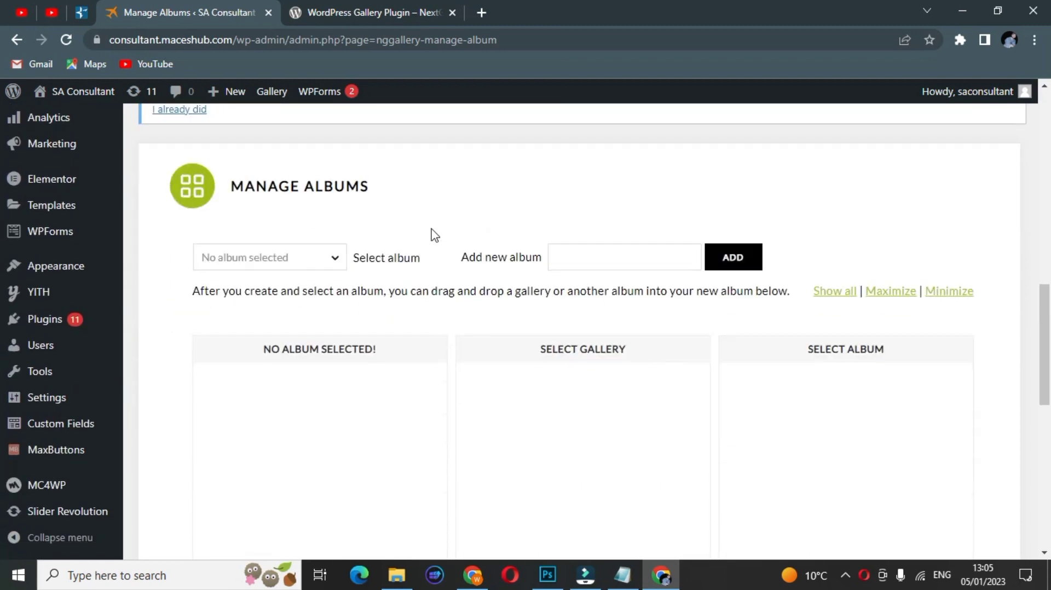
left_click(332, 267)
scroll(380, 277, "down", 5)
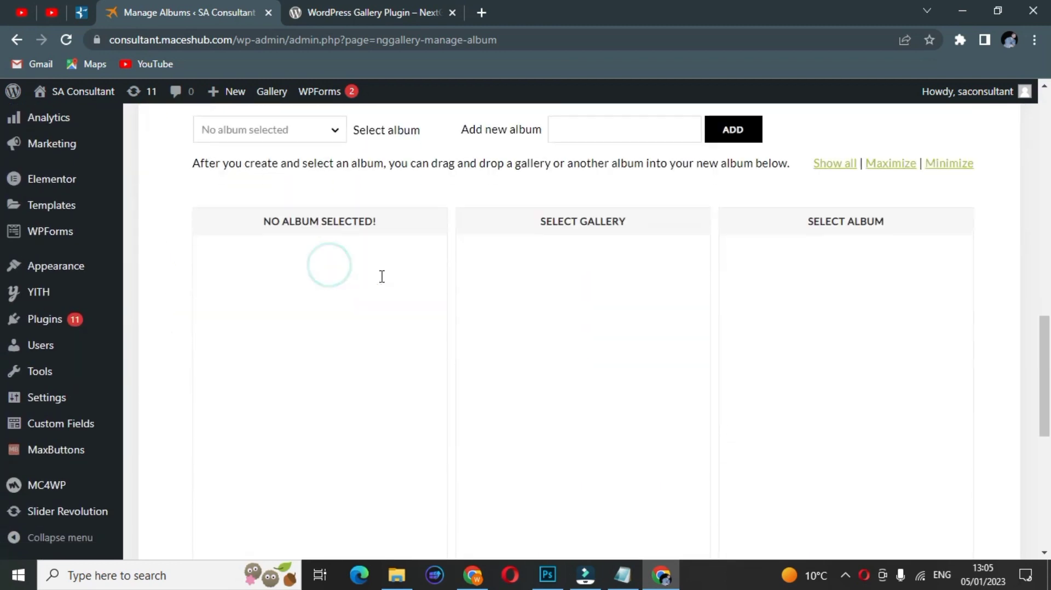
scroll(382, 278, "down", 5)
scroll(389, 280, "up", 7)
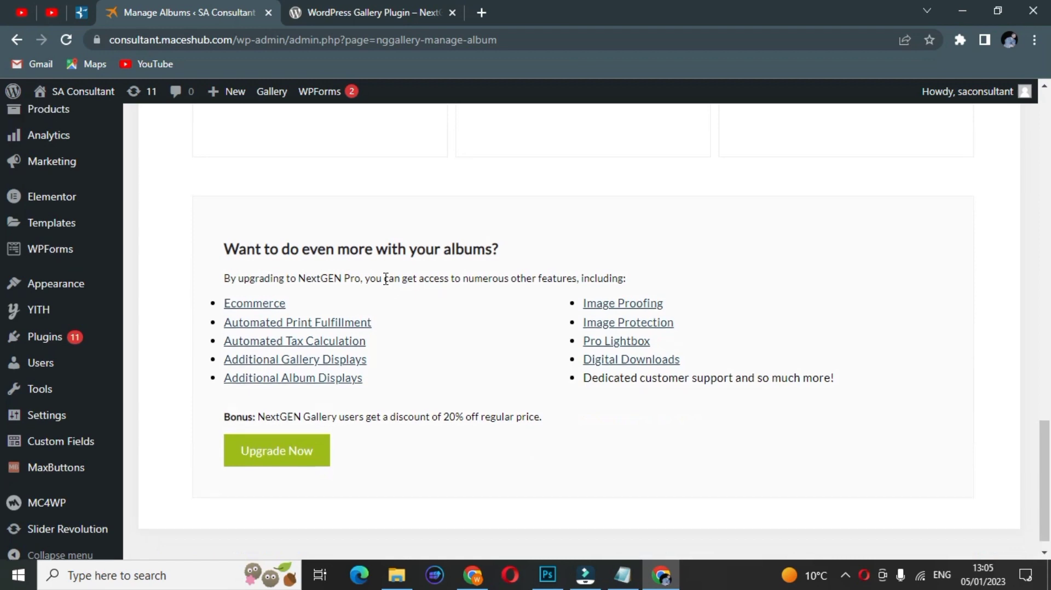
scroll(387, 281, "up", 3)
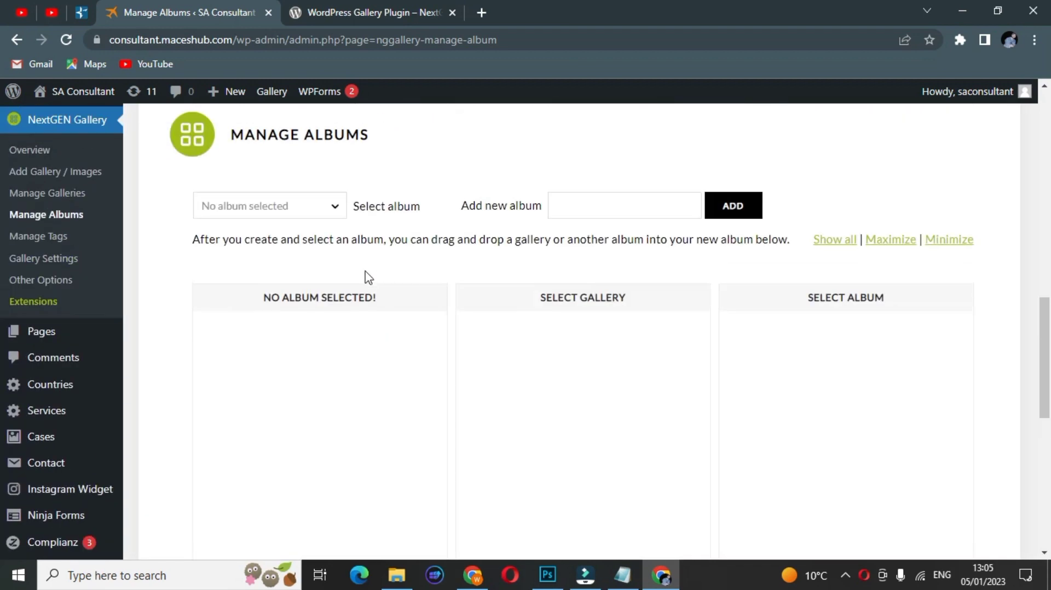
Open the Manage Tags page and examine the options for searching, renaming, deleting and editing image tags.
left_click(67, 236)
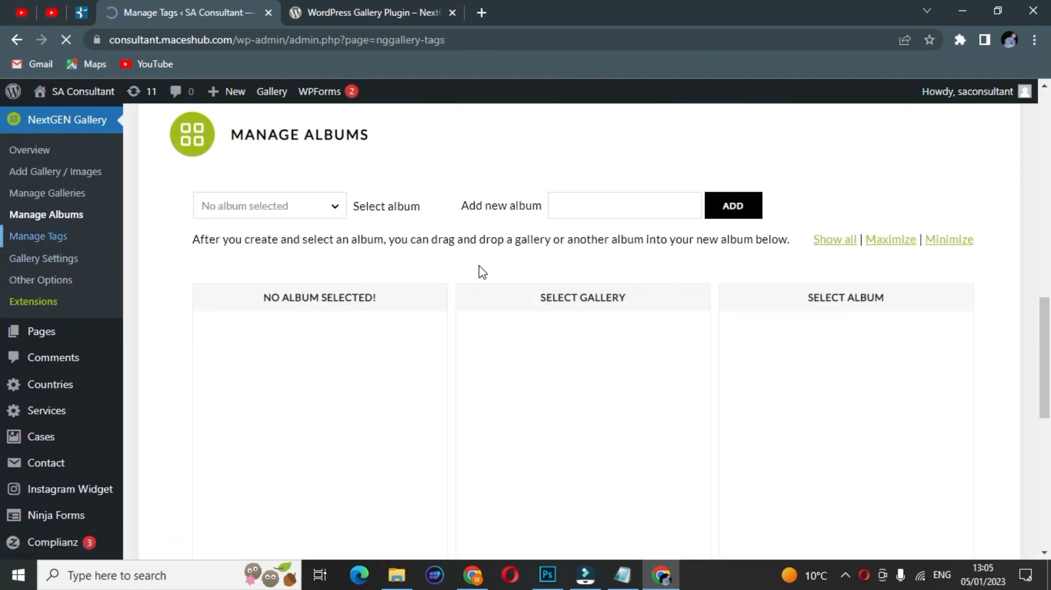
scroll(485, 274, "down", 10)
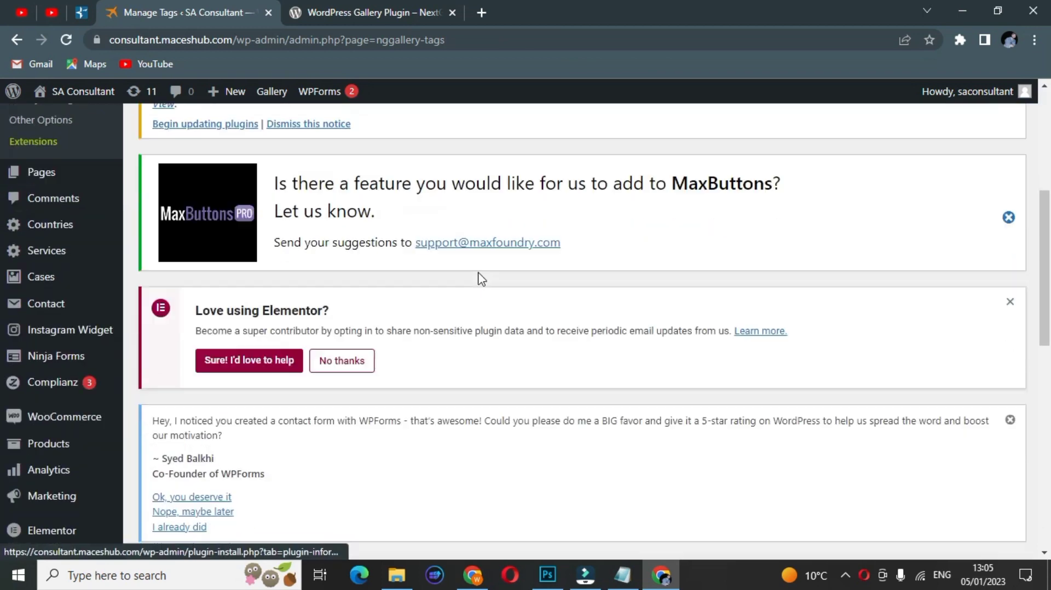
scroll(489, 276, "down", 8)
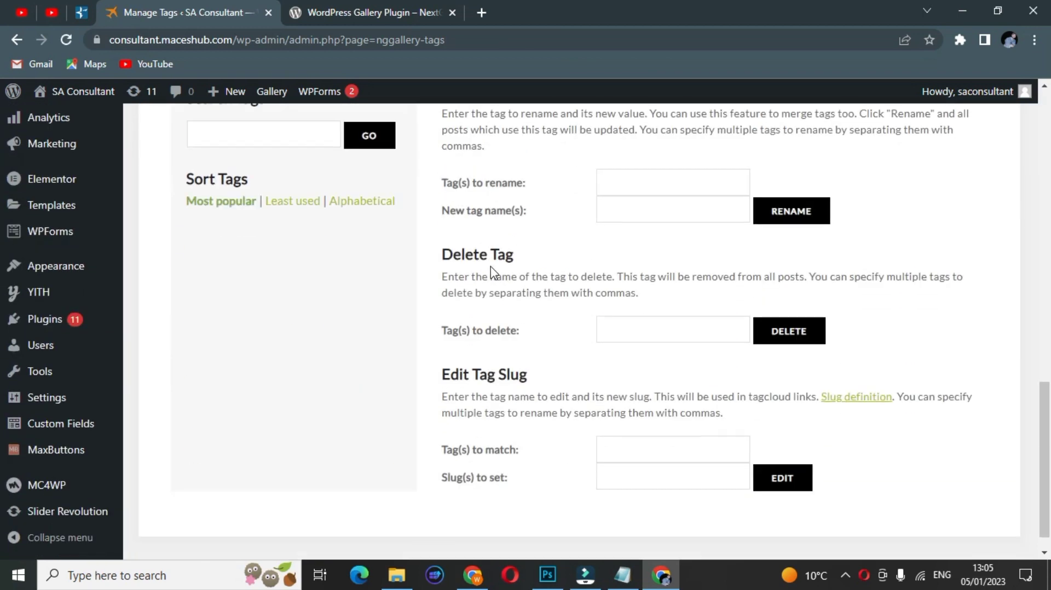
scroll(492, 278, "up", 5)
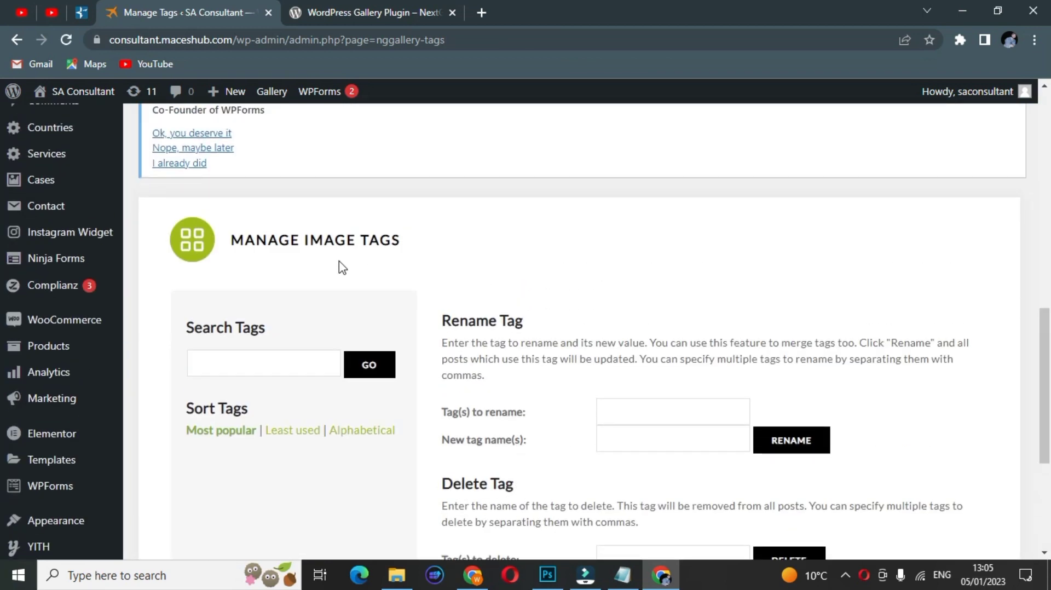
scroll(342, 268, "up", 2)
scroll(143, 233, "up", 2)
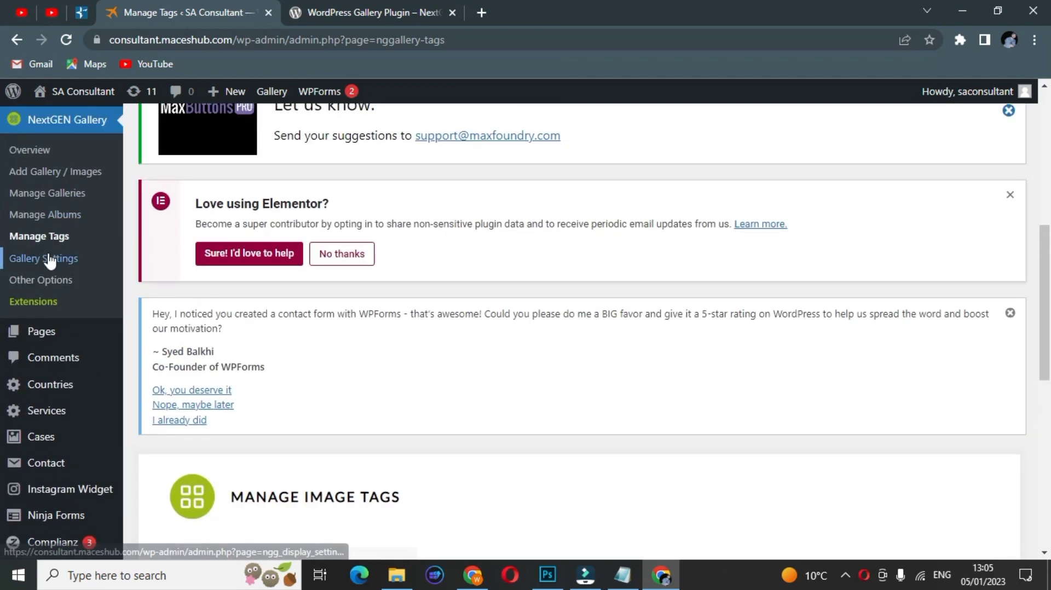
Open Gallery Settings and check the options behind Override thumbnail settings by switching it to Yes and back to No.
left_click(25, 258)
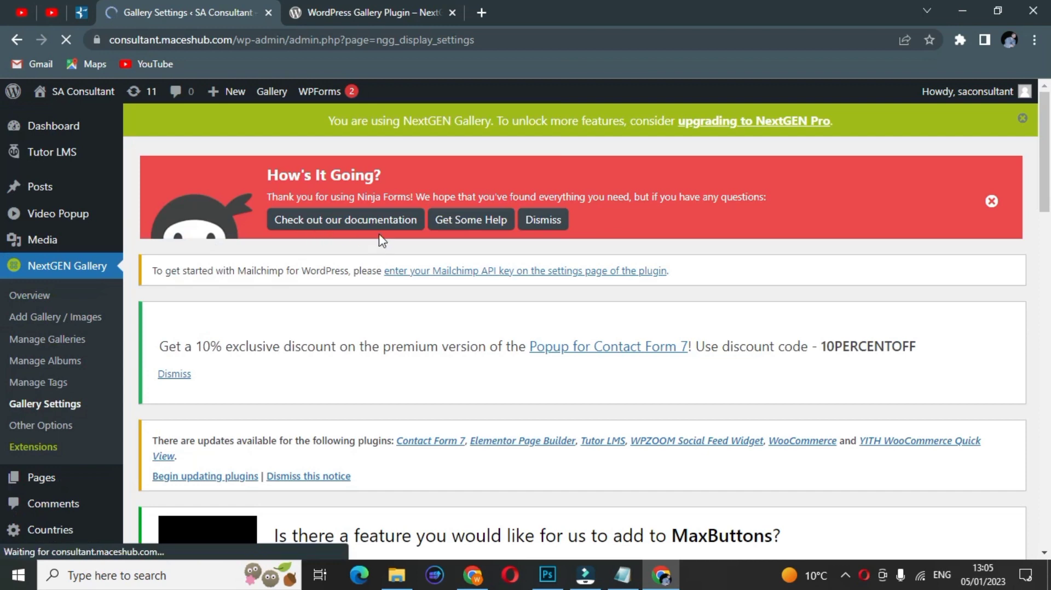
scroll(382, 240, "down", 8)
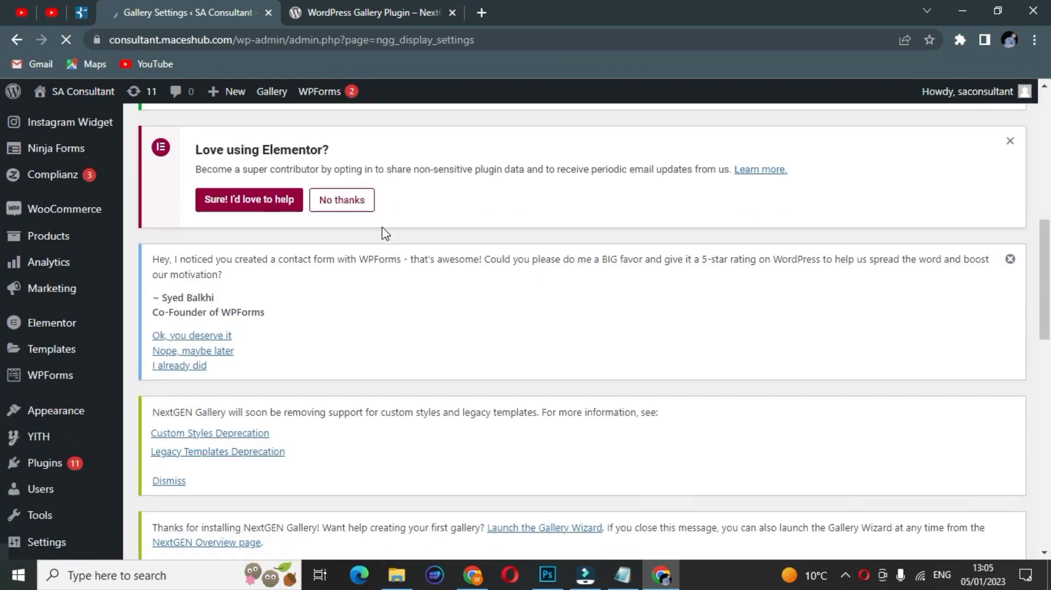
scroll(385, 236, "down", 10)
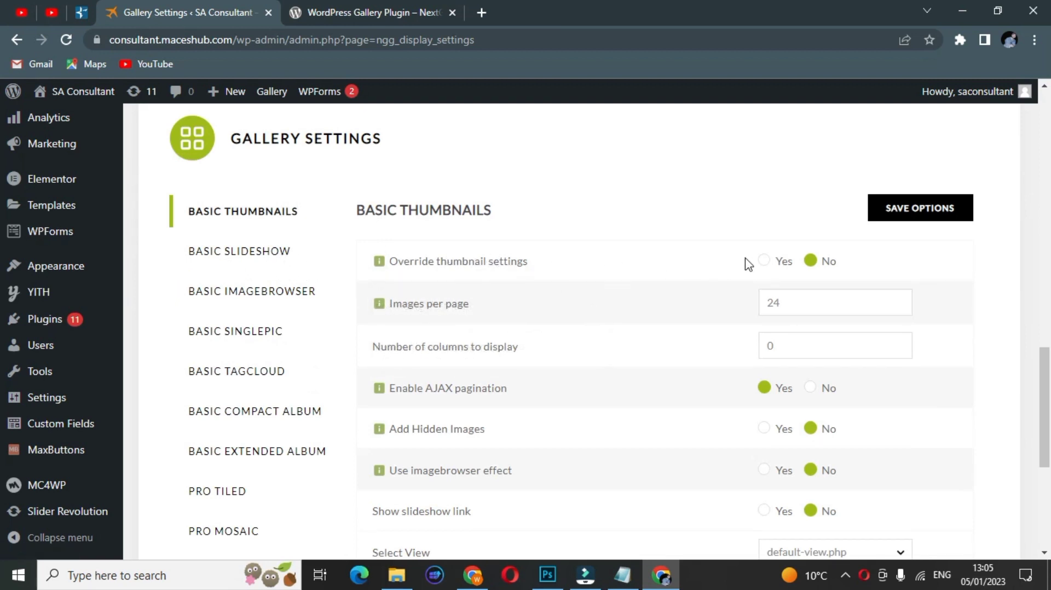
left_click(765, 262)
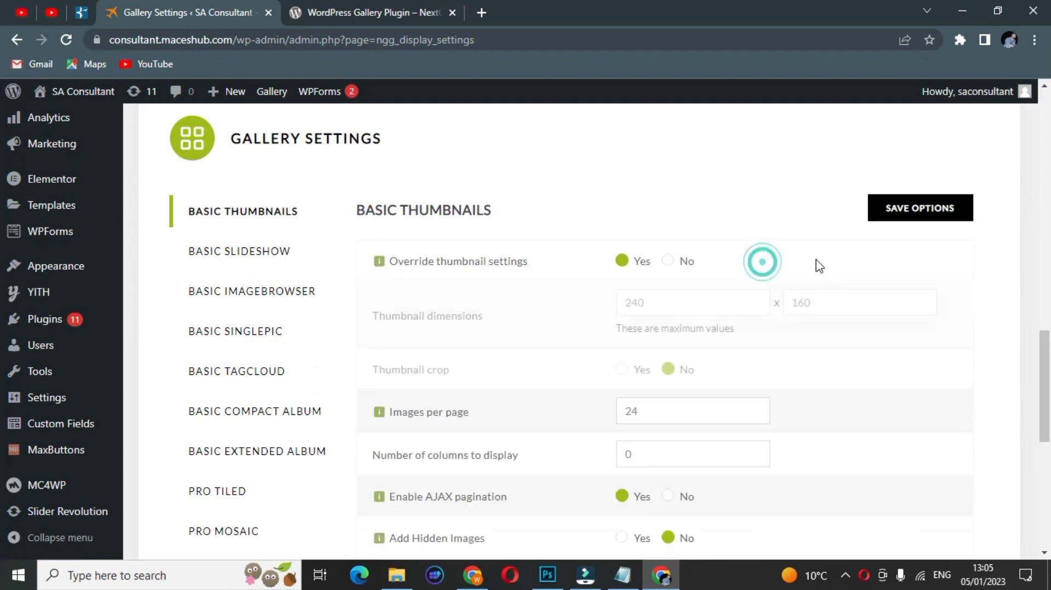
left_click(679, 260)
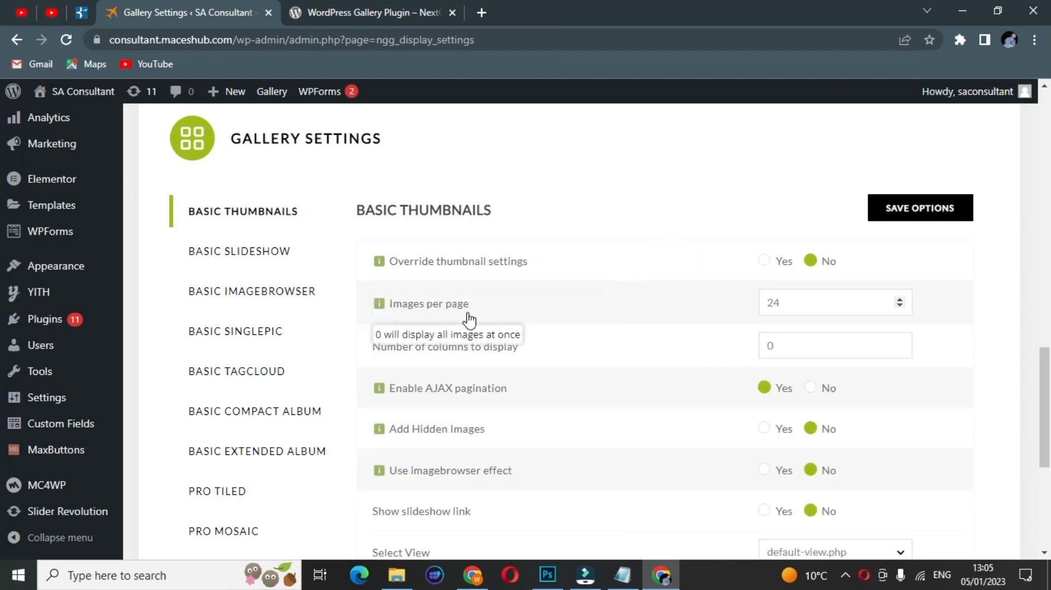
Review the remaining Basic Thumbnails settings, from Images per page to the template, ecommerce and proofing options.
left_click_drag(470, 307, 391, 315)
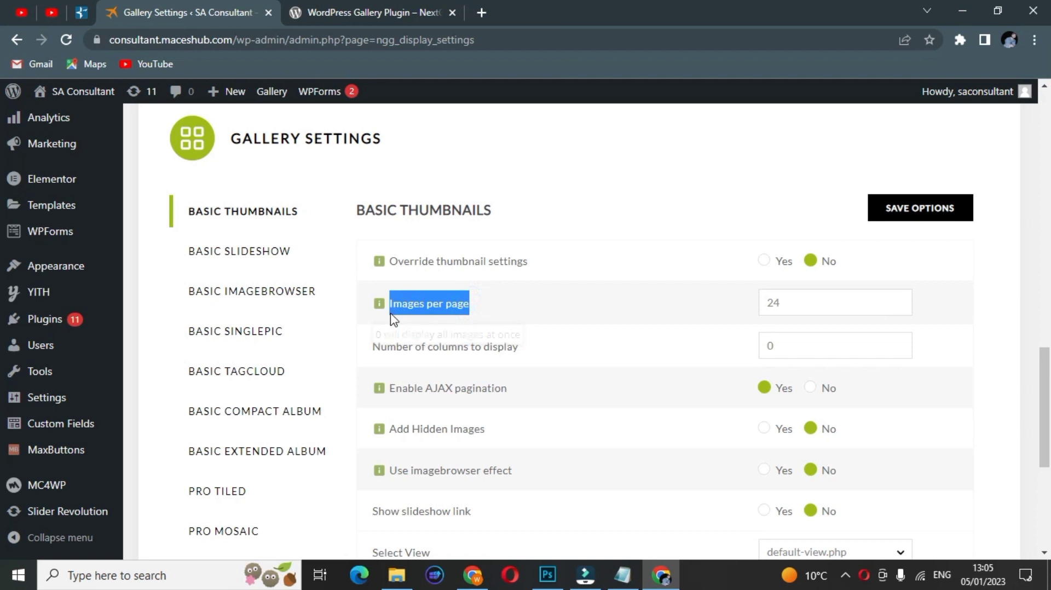
scroll(442, 329, "down", 2)
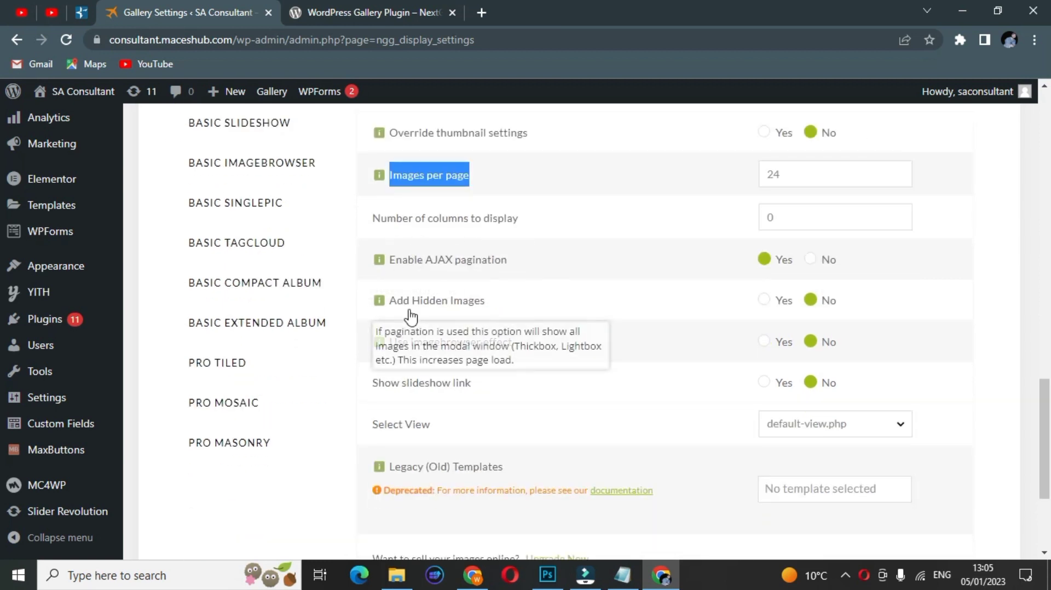
scroll(600, 383, "down", 2)
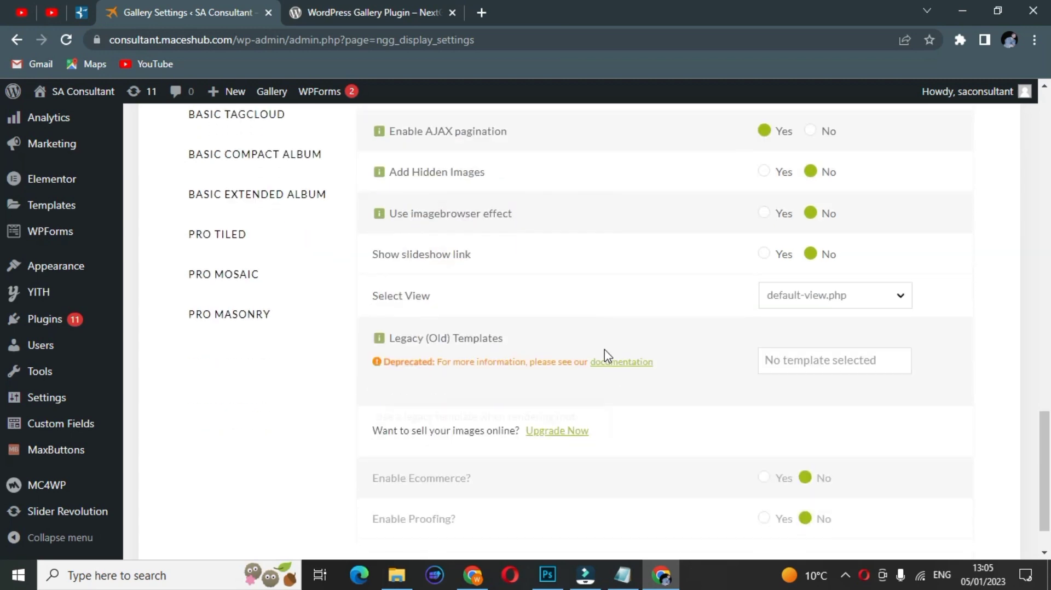
scroll(603, 359, "down", 1)
scroll(605, 345, "up", 8)
scroll(509, 320, "down", 2)
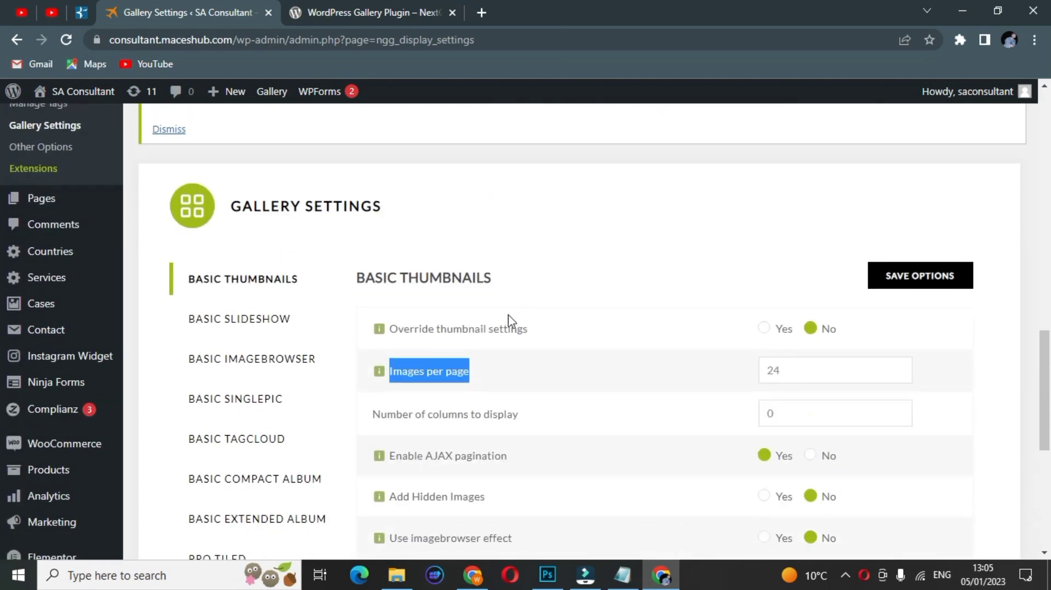
Review the Basic Slideshow settings, from maximum dimensions and autoplay to transition style, view, ecommerce and proofing options.
scroll(329, 324, "down", 2)
left_click(278, 190)
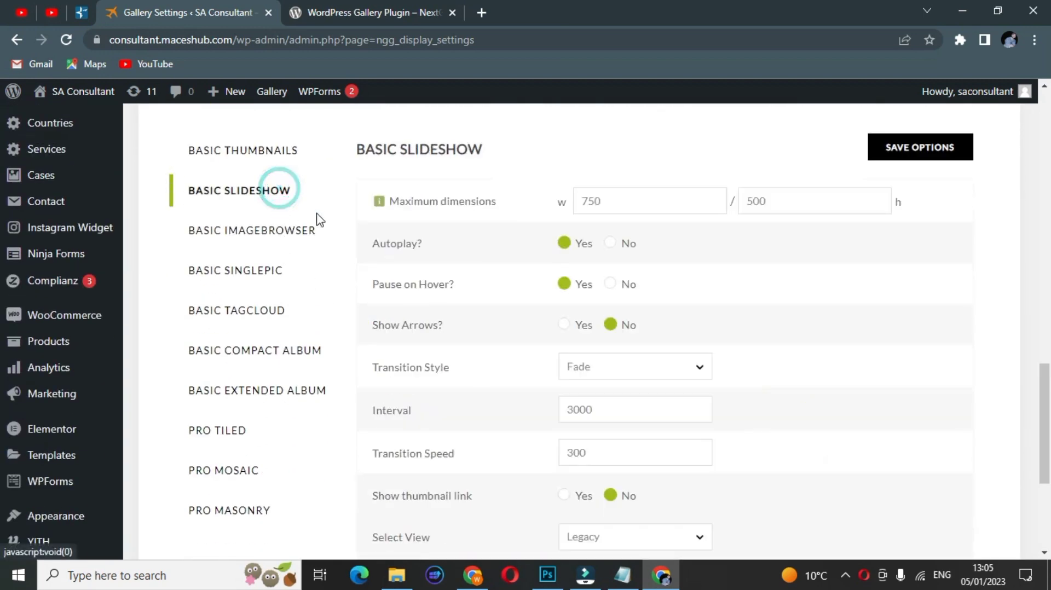
scroll(496, 254, "down", 2)
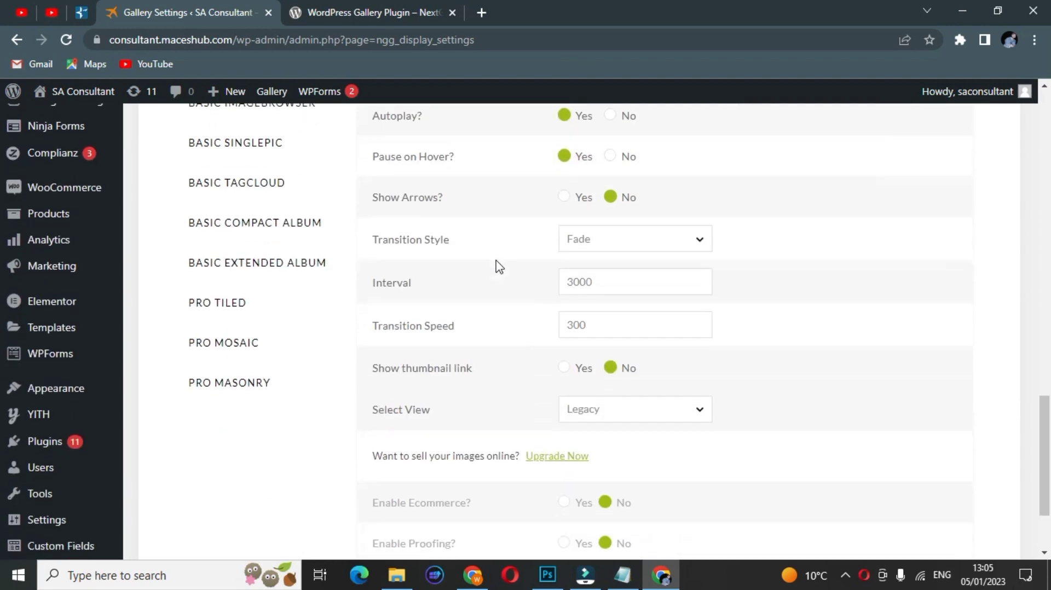
scroll(504, 258, "down", 2)
scroll(504, 250, "up", 4)
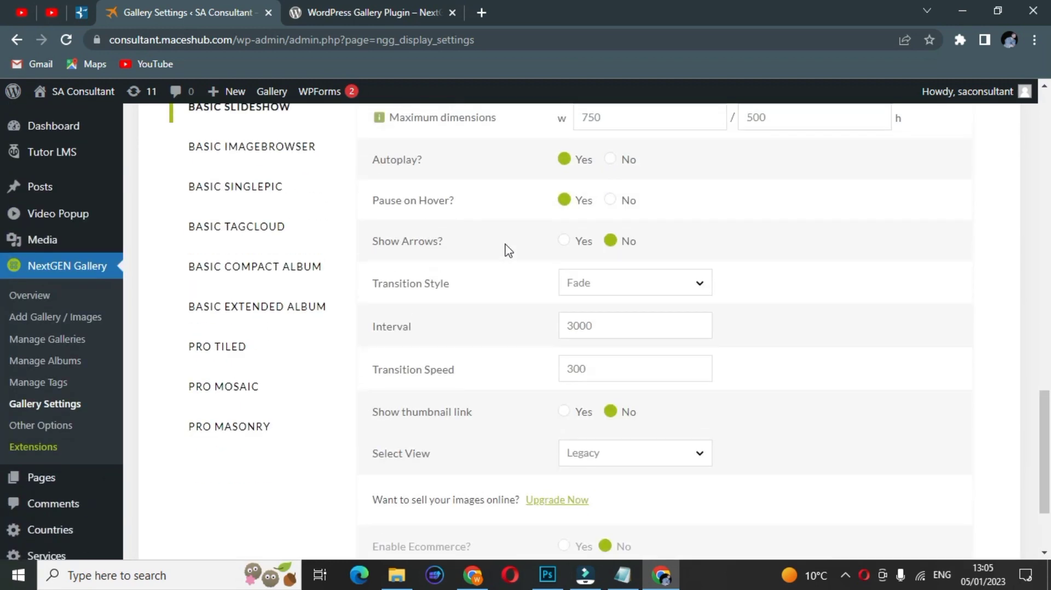
Examine the Basic Imagebrowser settings and the Basic Singlepic options for thumbnail dimensions, link, float, quality and watermark.
left_click(305, 275)
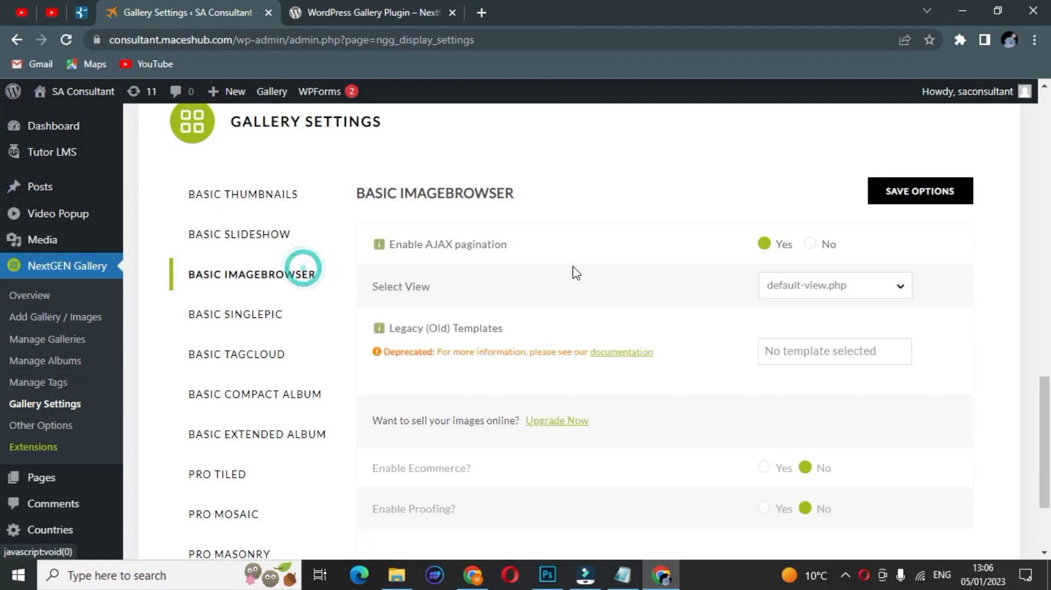
scroll(572, 272, "down", 4)
scroll(573, 273, "up", 5)
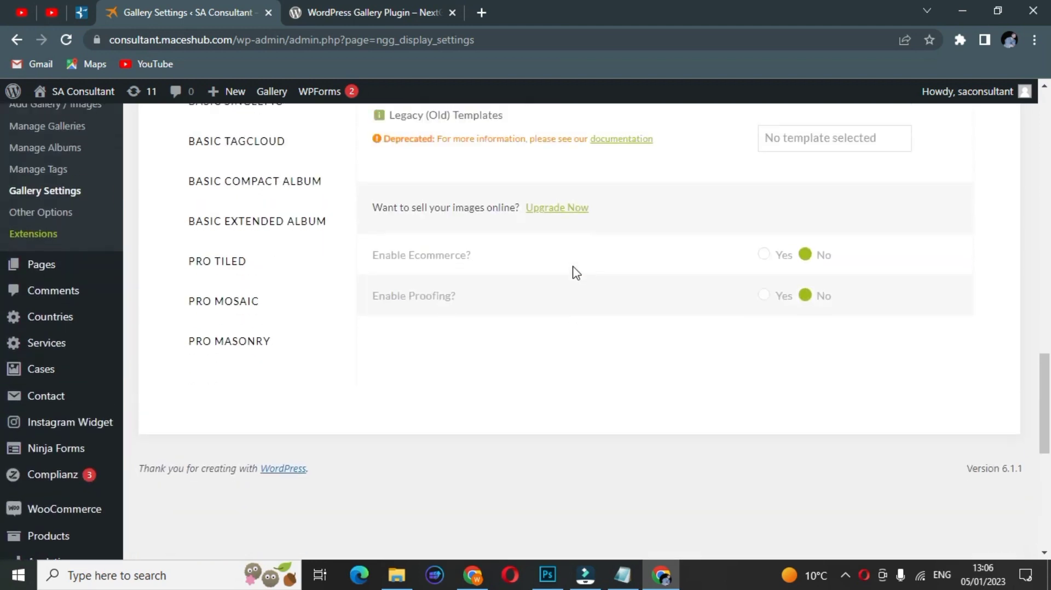
left_click(279, 309)
scroll(621, 282, "down", 4)
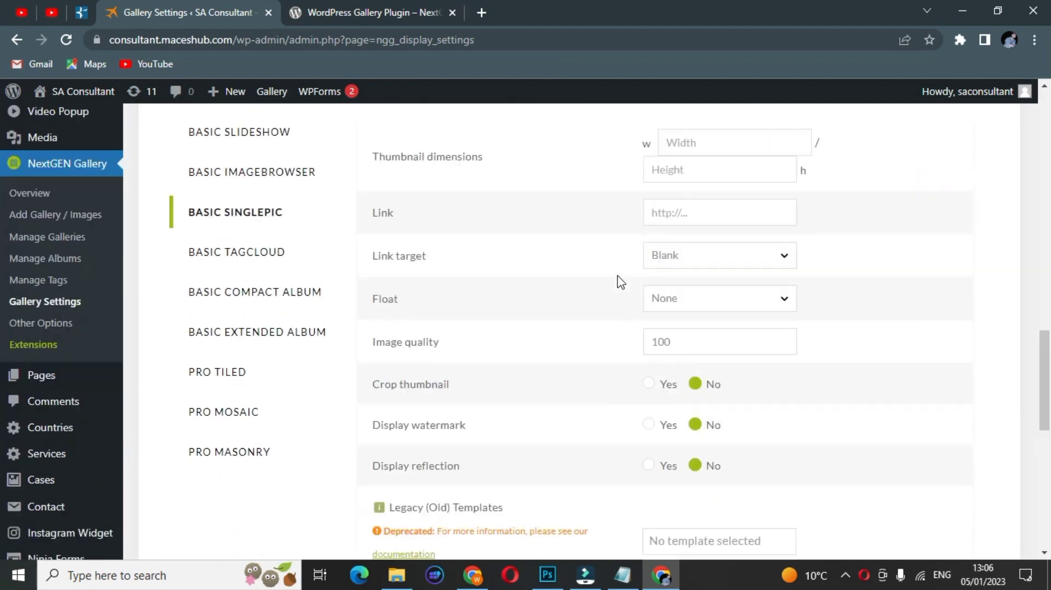
scroll(611, 293, "down", 2)
scroll(608, 292, "up", 4)
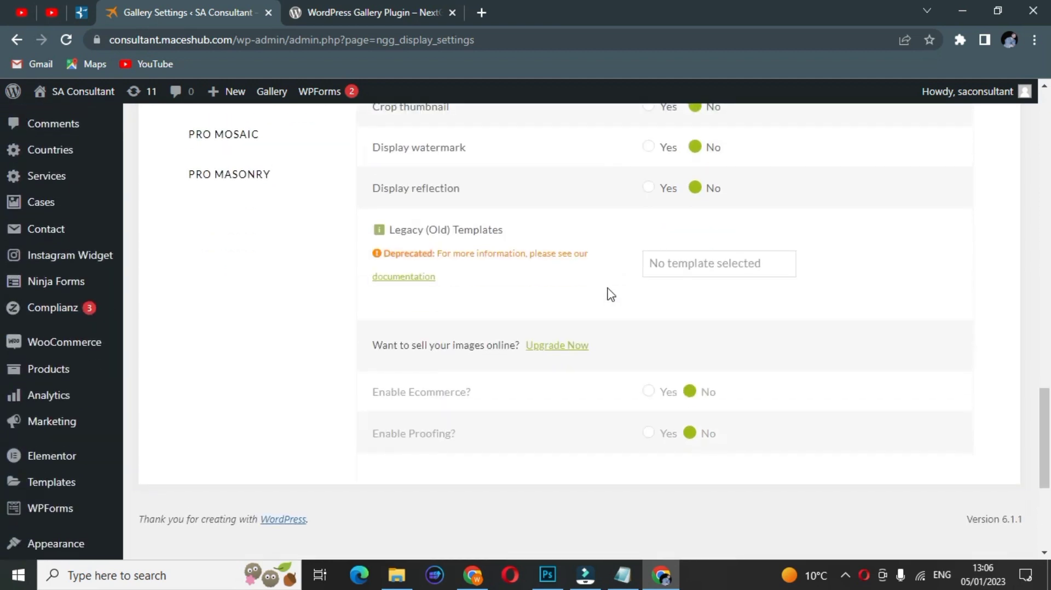
Examine the Basic TagCloud settings and the Basic Compact Album options, including the choices for how galleries are displayed.
left_click(233, 235)
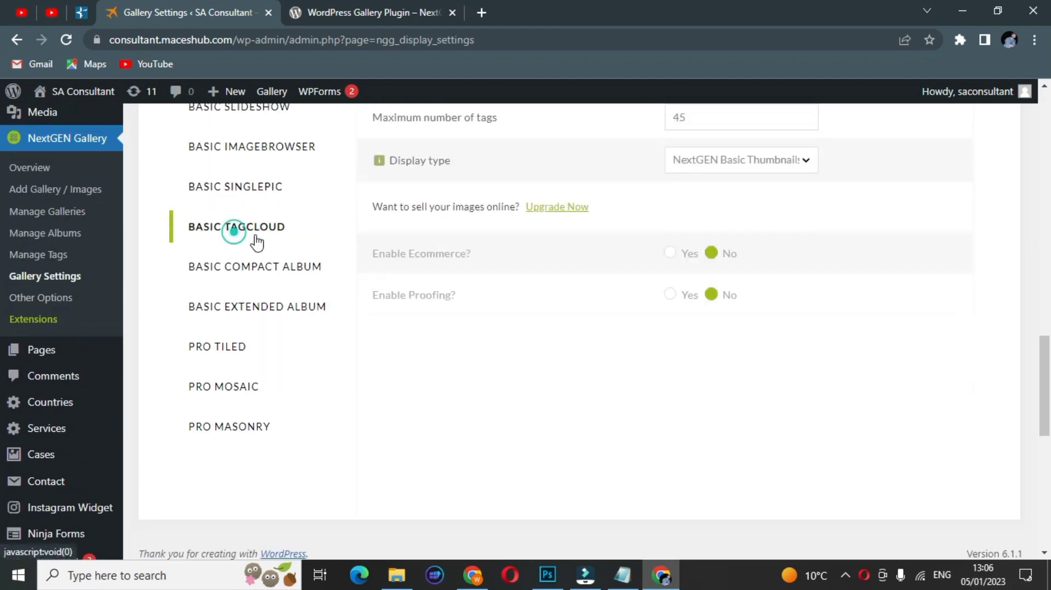
scroll(530, 268, "up", 2)
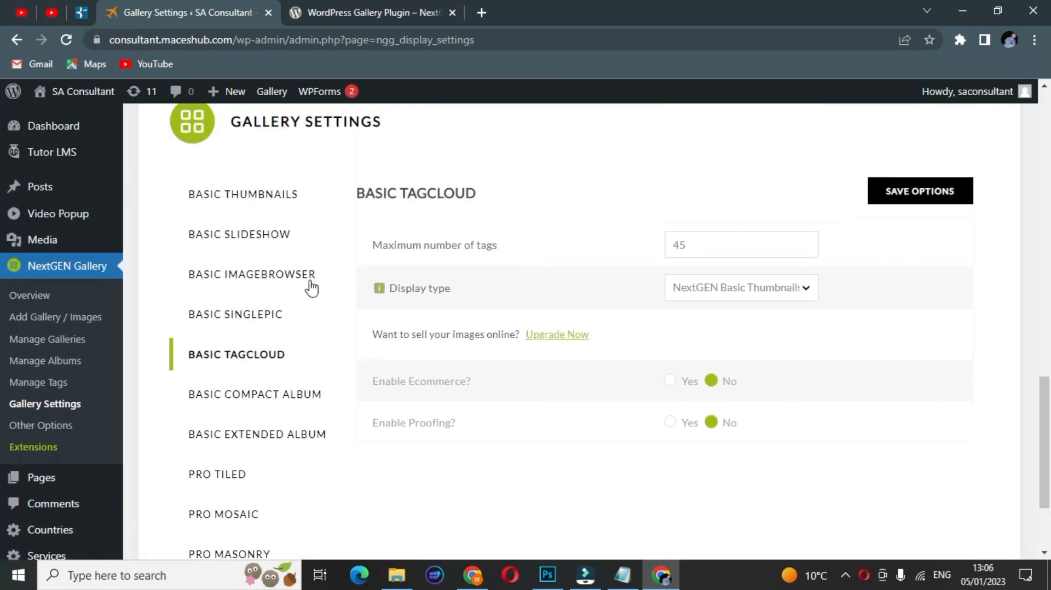
left_click(270, 395)
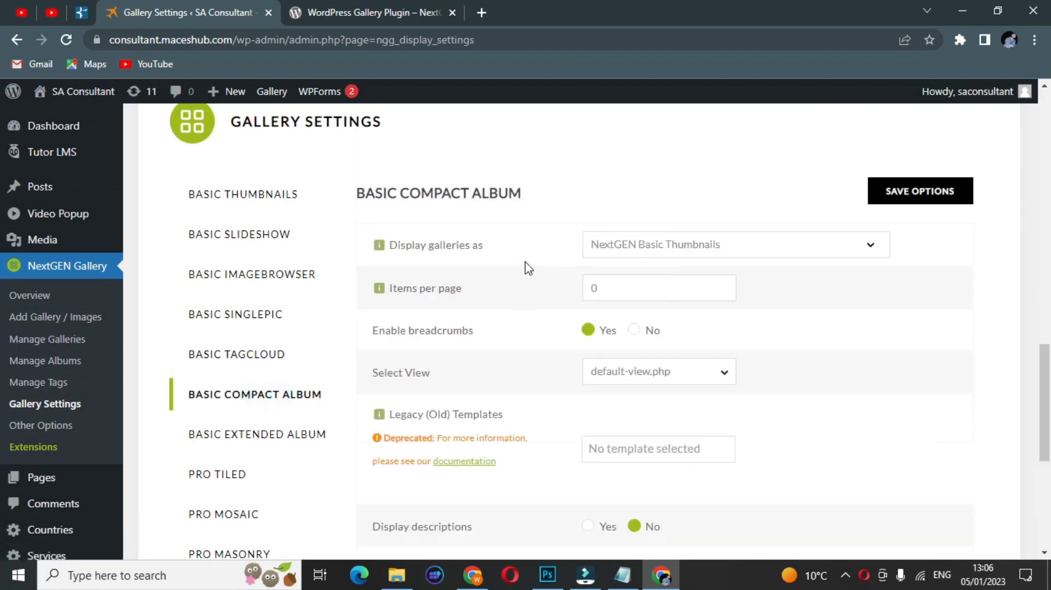
left_click(649, 262)
left_click(662, 247)
scroll(497, 266, "down", 7)
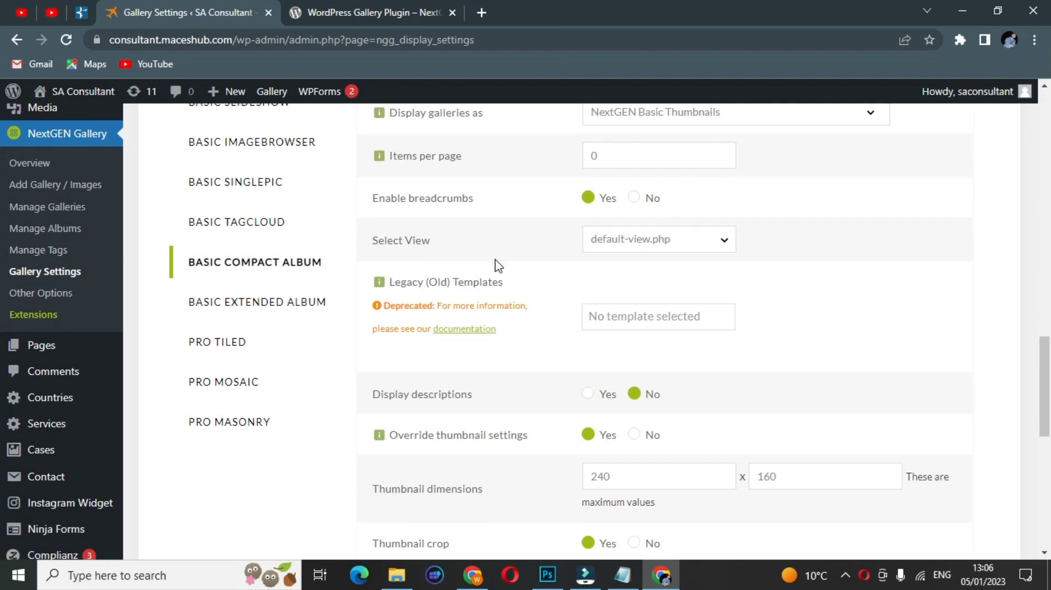
scroll(496, 266, "down", 3)
scroll(493, 265, "up", 6)
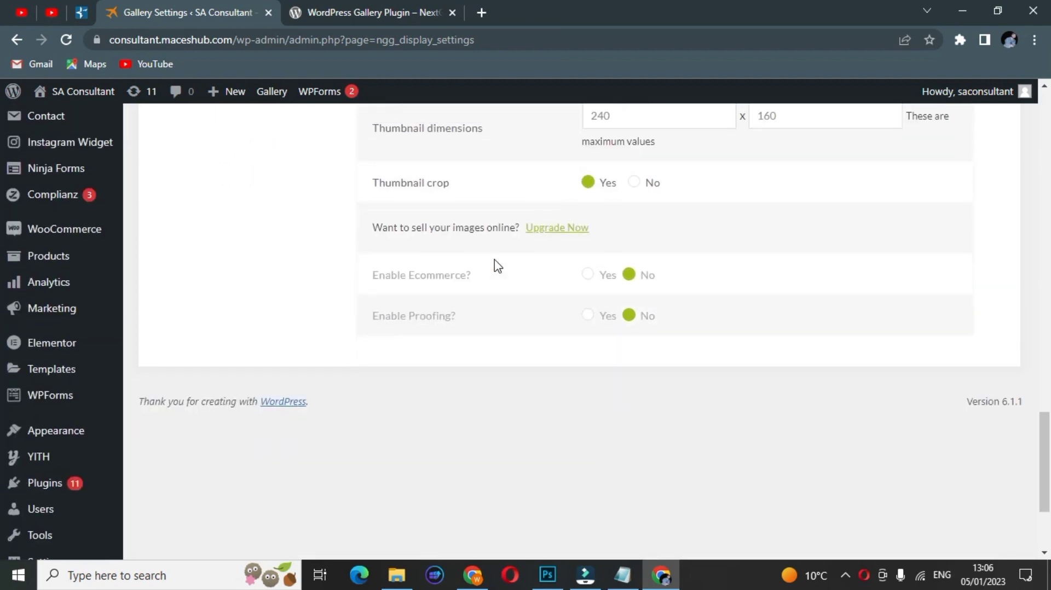
scroll(438, 266, "up", 4)
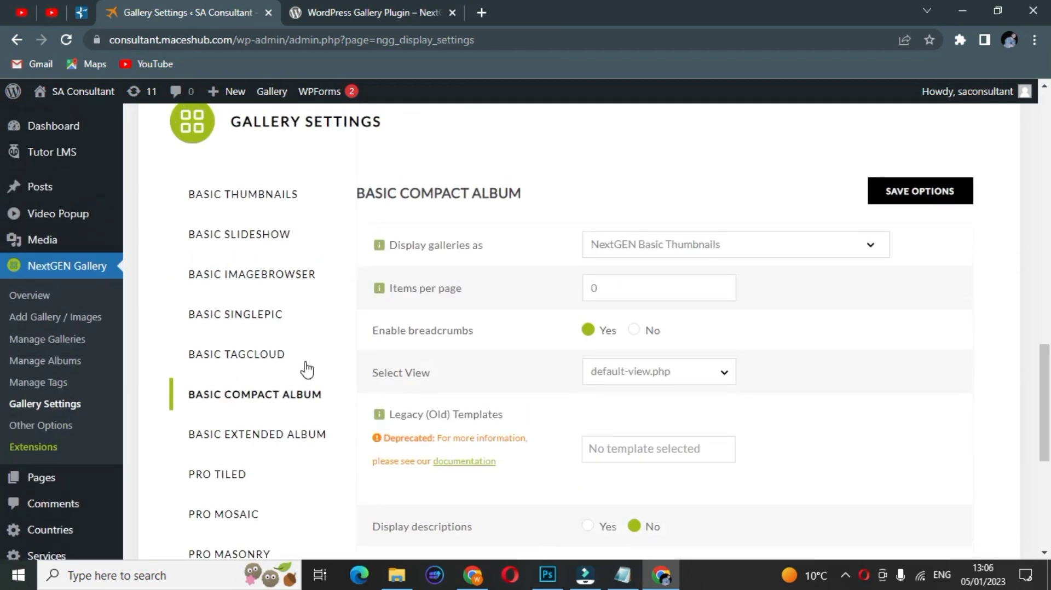
Review the Basic Extended Album settings, including the view, descriptions, thumbnail override, dimensions and crop options.
left_click(267, 433)
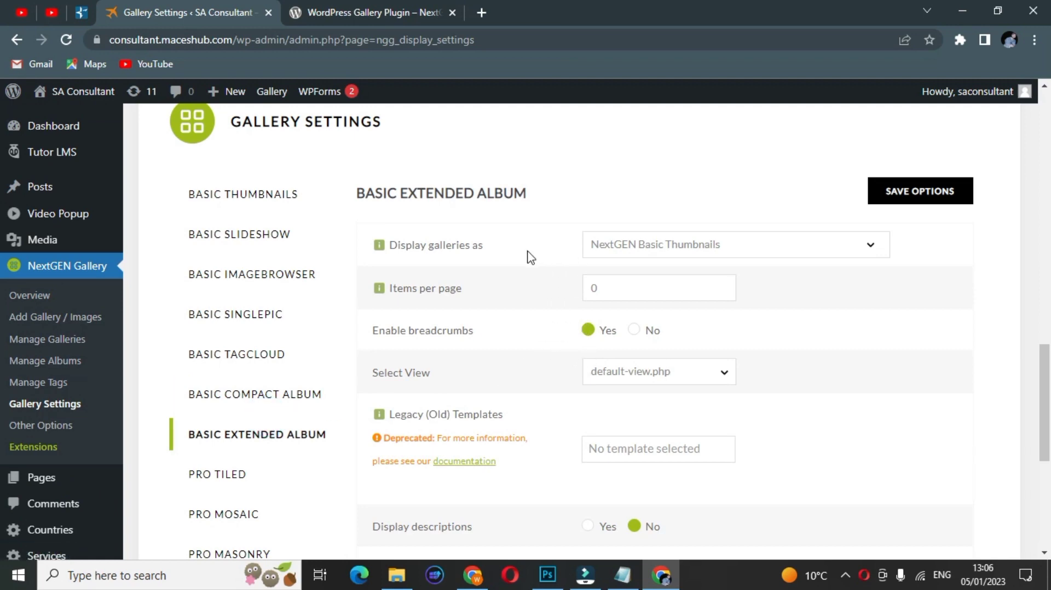
scroll(531, 257, "down", 7)
scroll(480, 270, "up", 2)
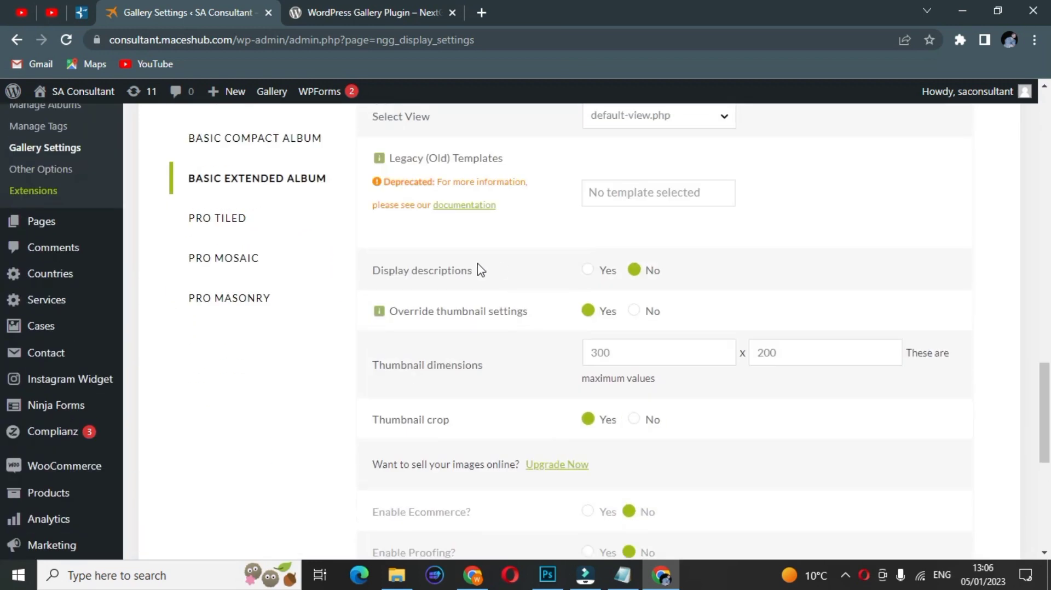
Look through the Pro Tiled, Pro Mosaic and Pro Masonry gallery previews, finishing back on the Basic Thumbnails settings.
left_click(219, 223)
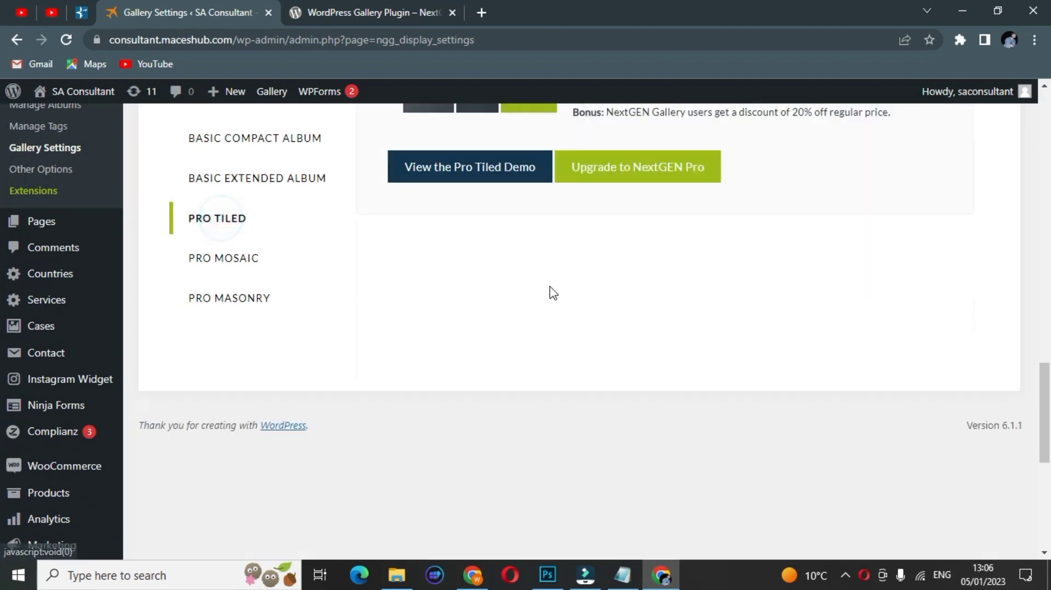
scroll(552, 292, "up", 5)
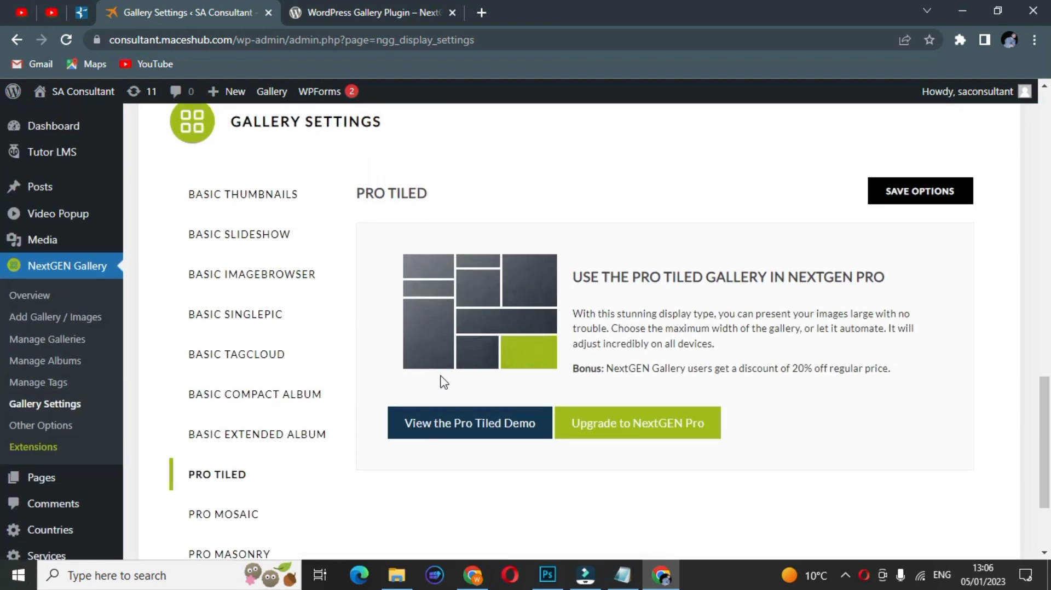
scroll(277, 446, "down", 3)
left_click(251, 386)
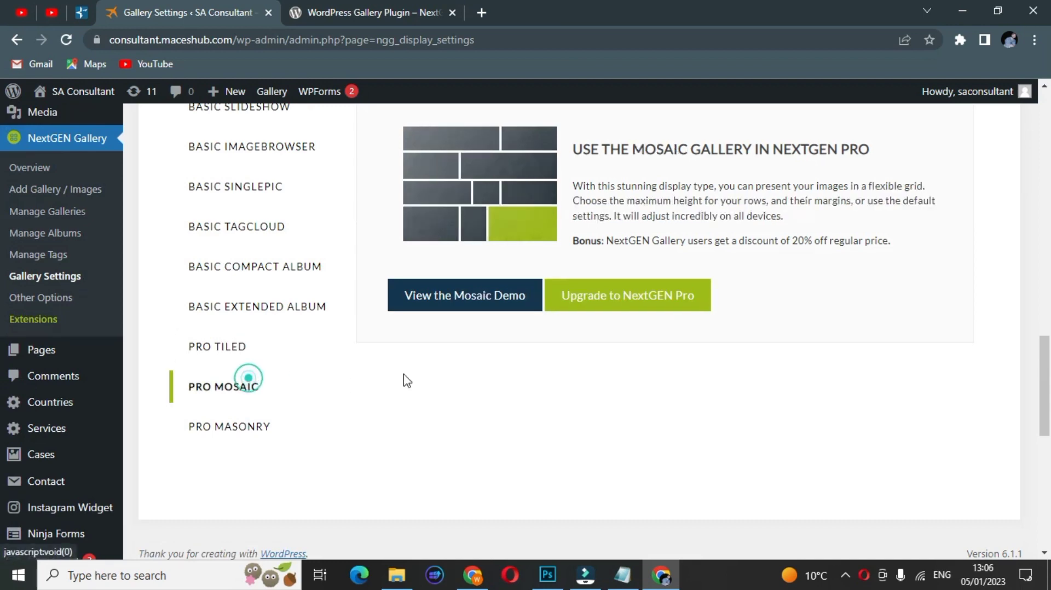
scroll(575, 361, "up", 3)
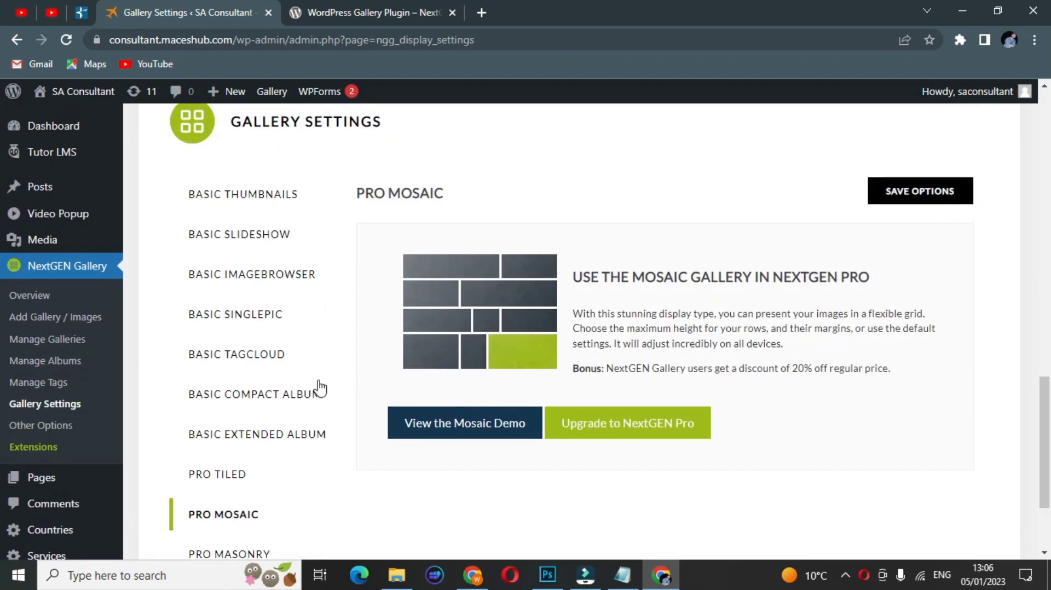
scroll(274, 455, "down", 3)
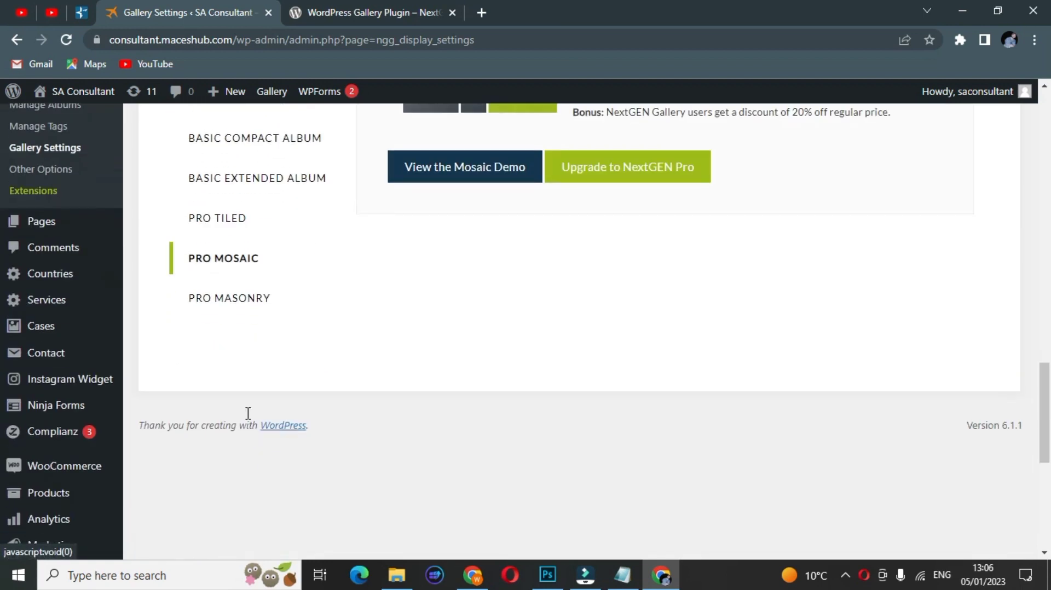
left_click(253, 302)
scroll(509, 328, "up", 3)
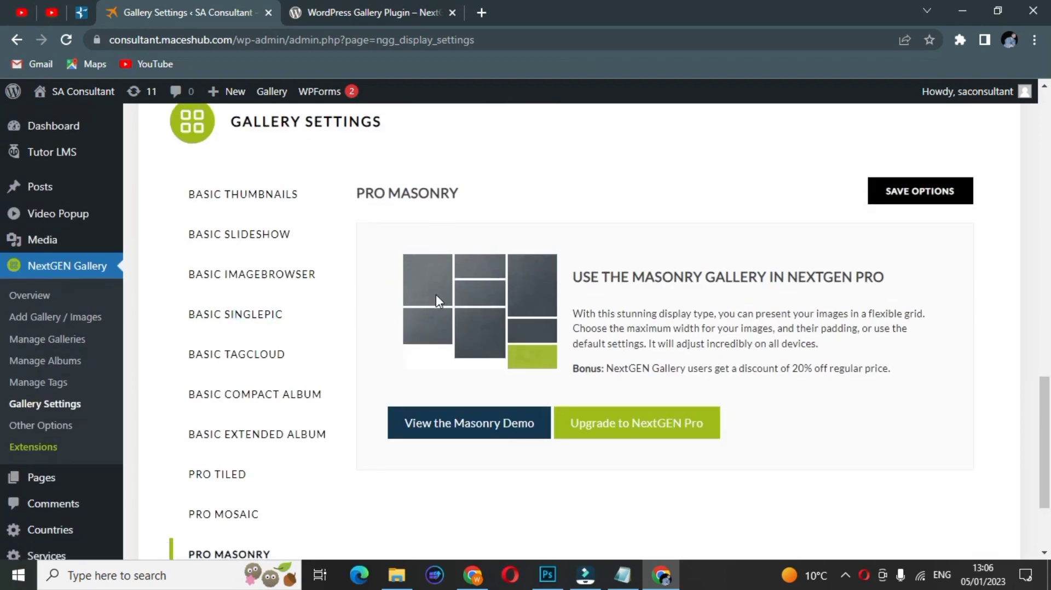
scroll(334, 318, "up", 3)
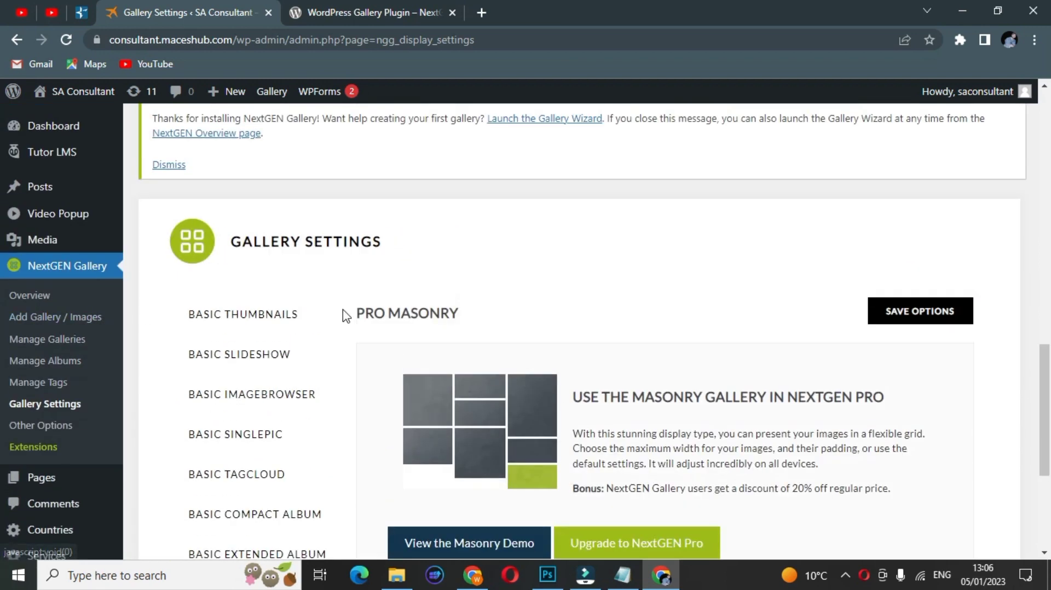
left_click(295, 339)
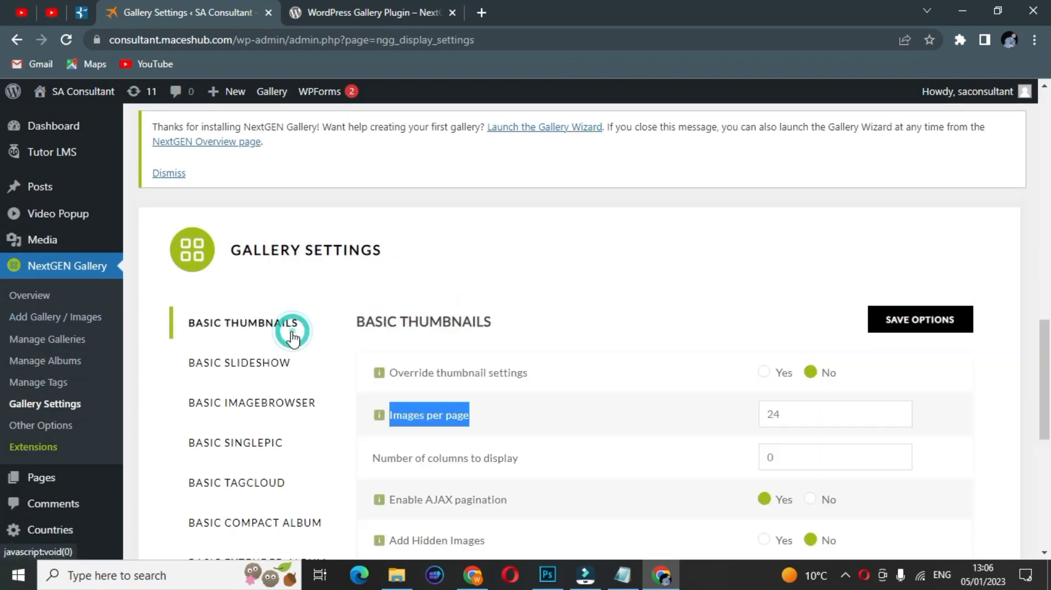
Create and select a new gallery titled "Our Gallery" on the Add Gallery / Images page.
left_click(81, 329)
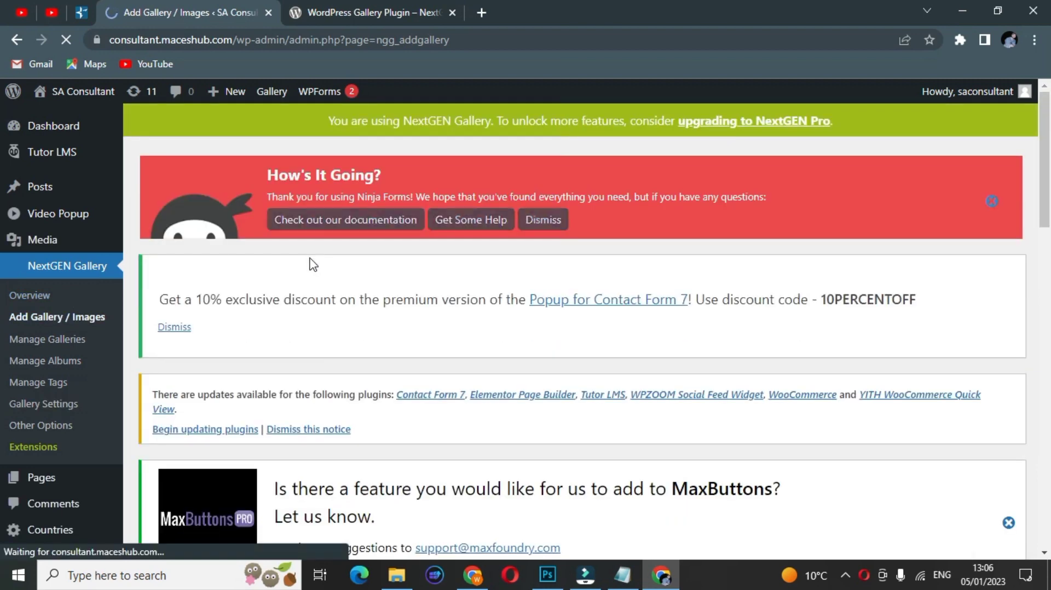
scroll(453, 268, "down", 5)
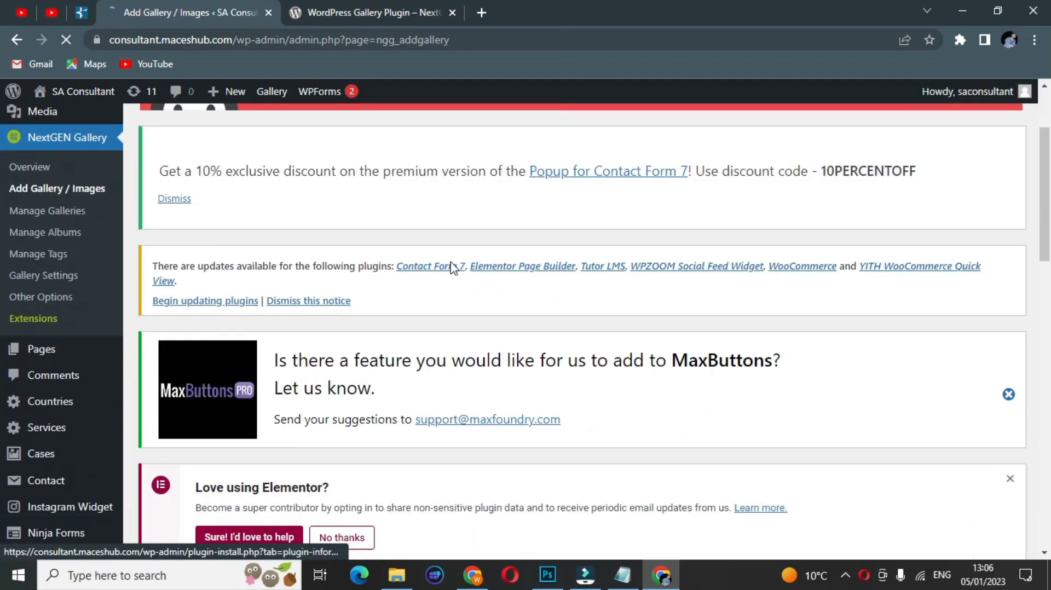
scroll(462, 267, "down", 7)
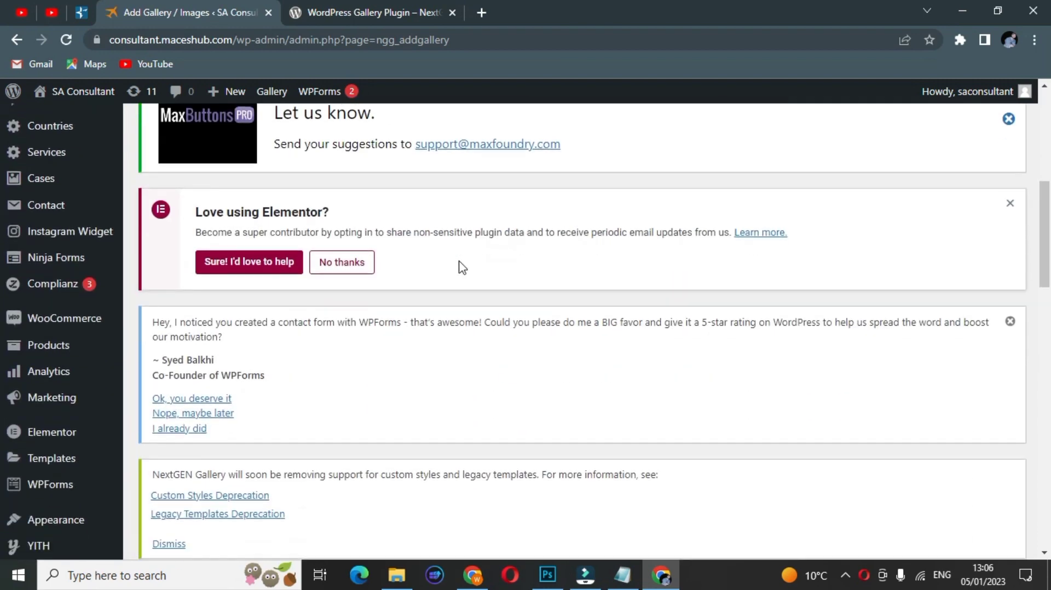
scroll(464, 268, "down", 7)
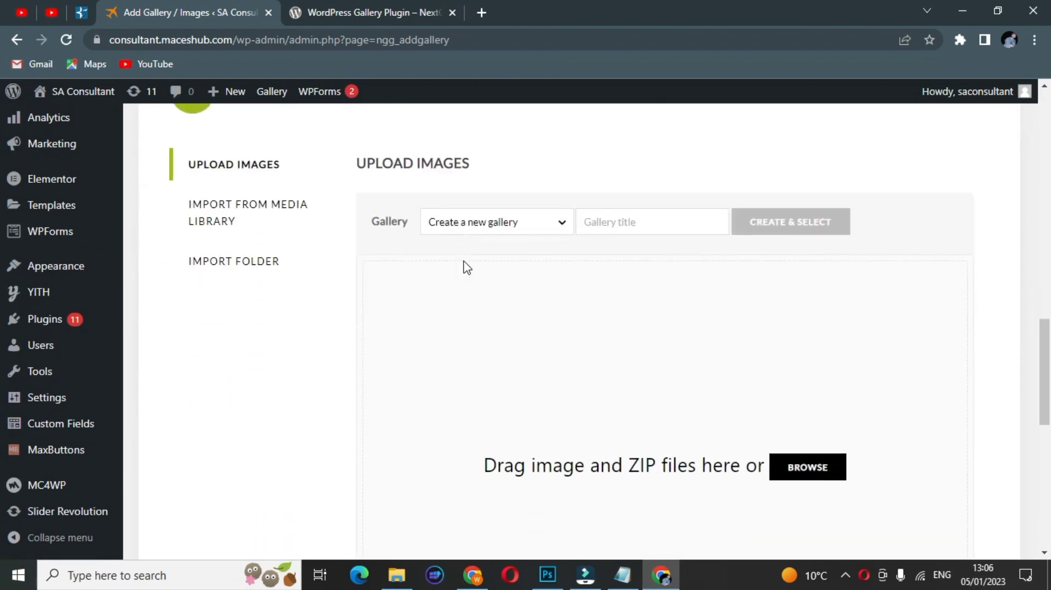
left_click(454, 235)
left_click(468, 229)
left_click(628, 221)
type("Our Gallery")
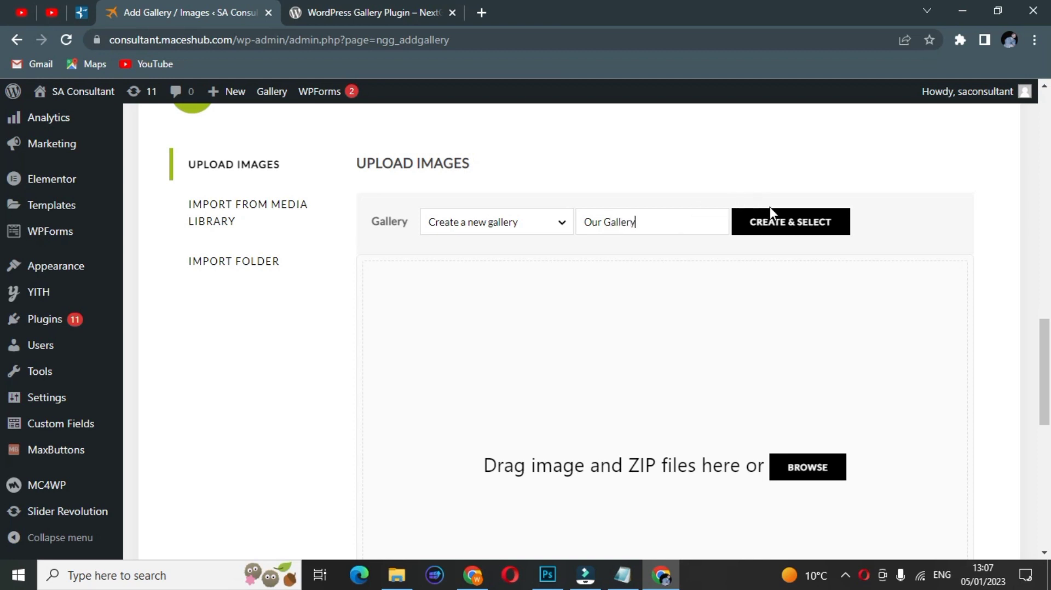
left_click(771, 211)
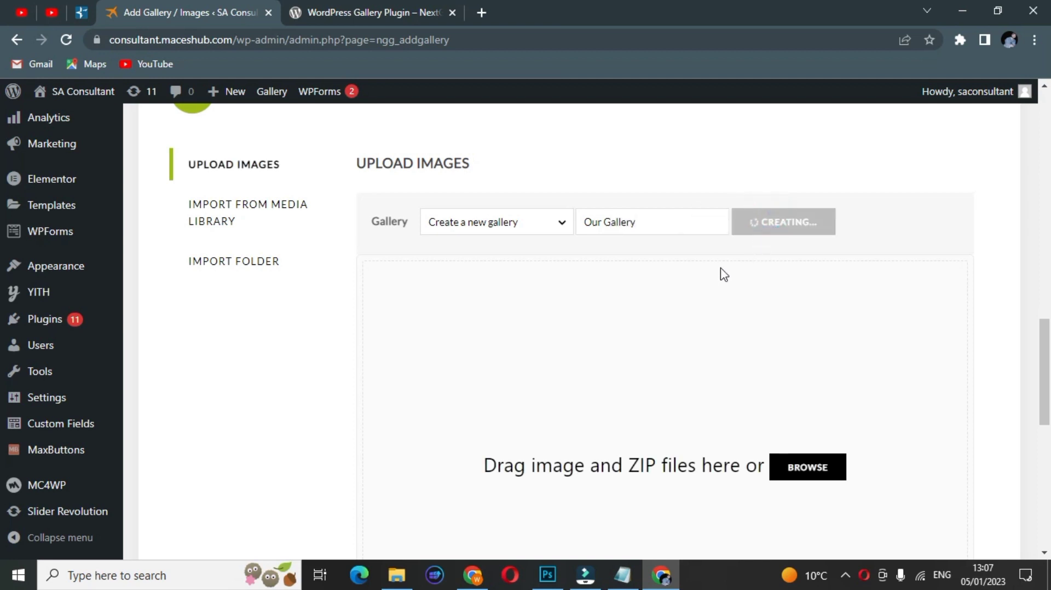
Add the images 1 to 12 from the Desktop folder to the gallery's upload list, leaving out the three folders.
scroll(739, 283, "down", 2)
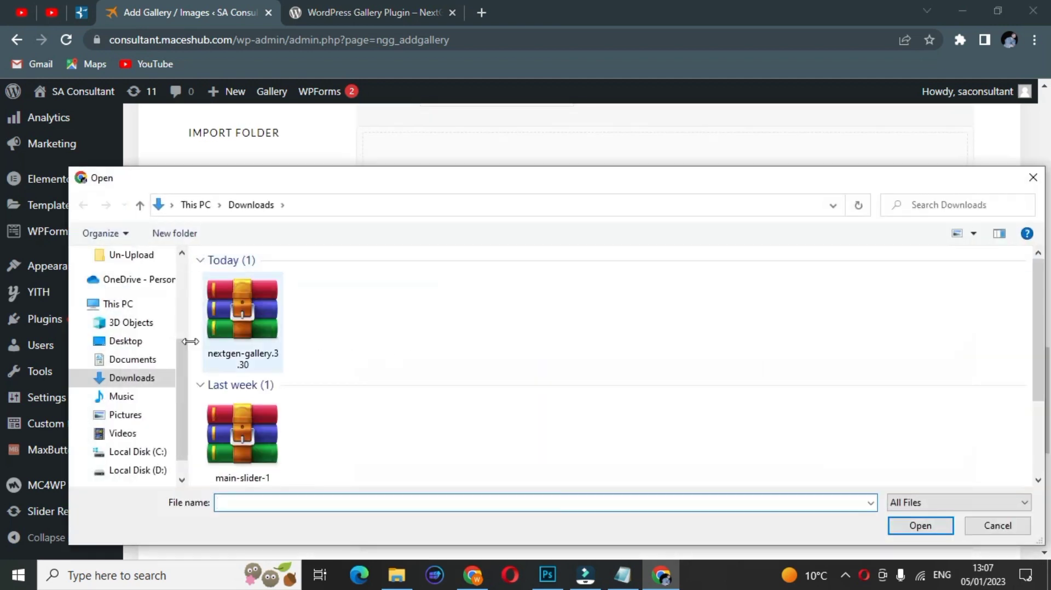
left_click(121, 342)
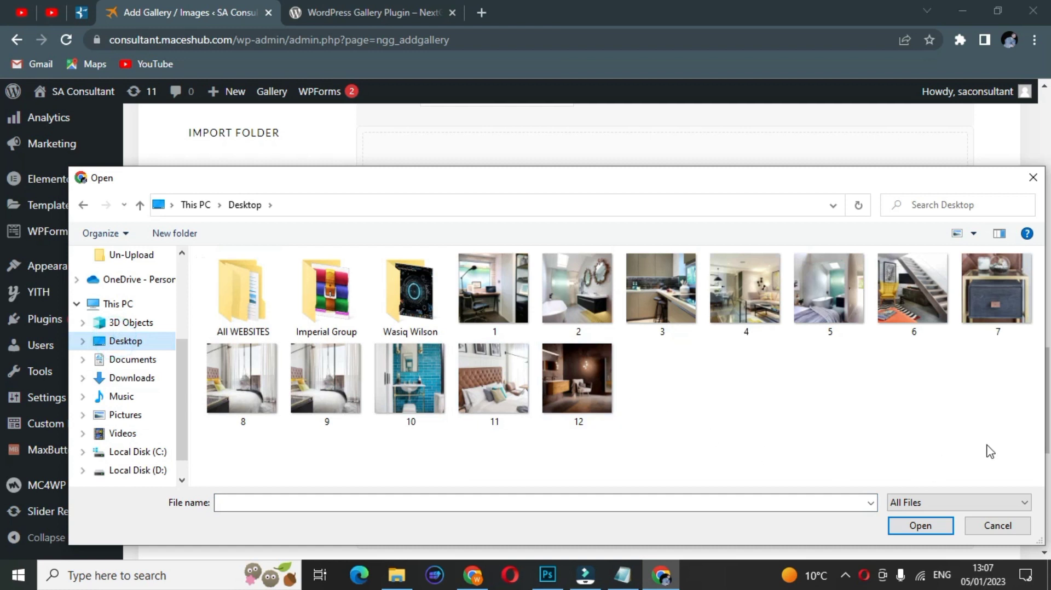
key("ctrl+a")
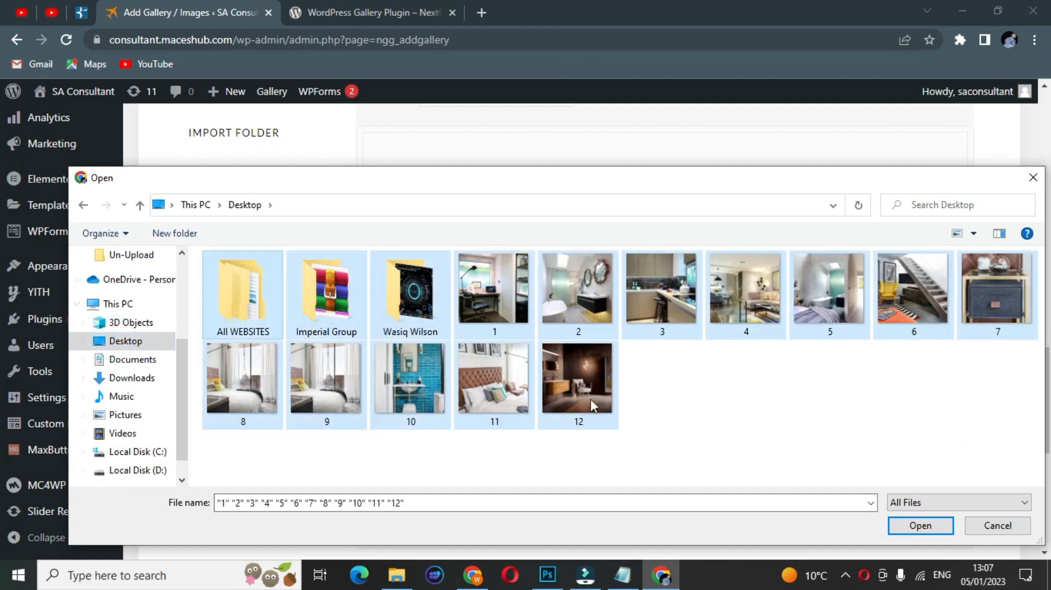
left_click(410, 328, "ctrl")
left_click(331, 307, "ctrl")
left_click(226, 303, "ctrl")
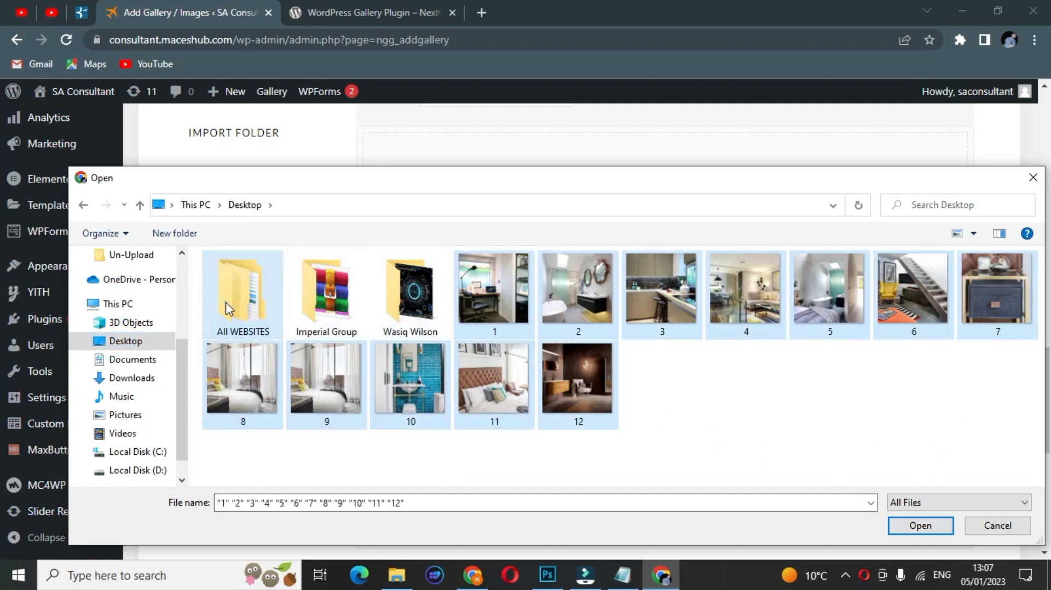
left_click(920, 526)
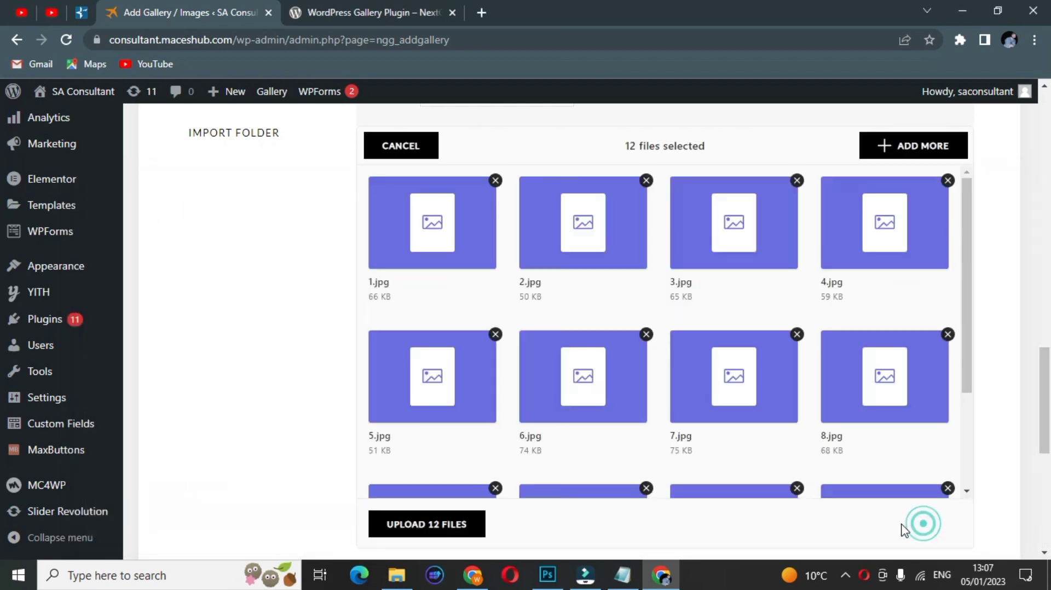
scroll(920, 338, "down", 3)
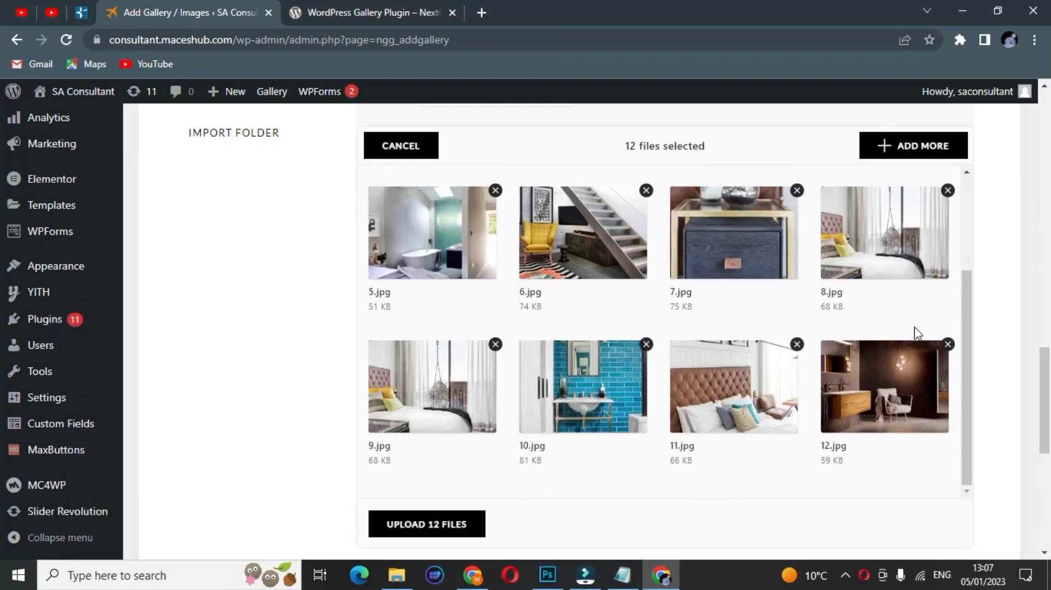
Upload the 12 selected images to the gallery and dismiss the upload notice.
left_click(424, 526)
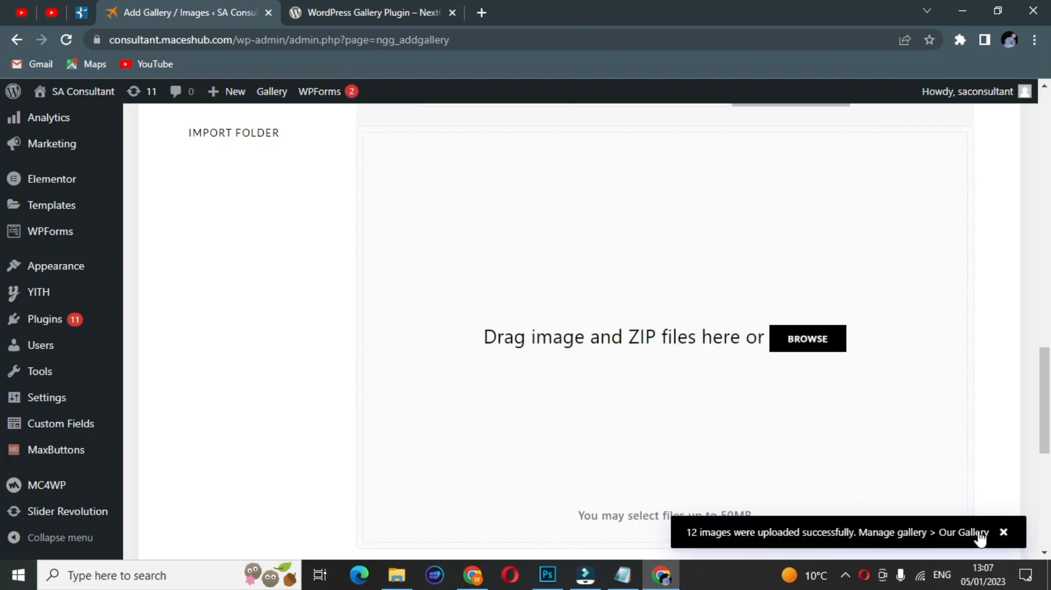
left_click(1003, 533)
scroll(693, 410, "down", 3)
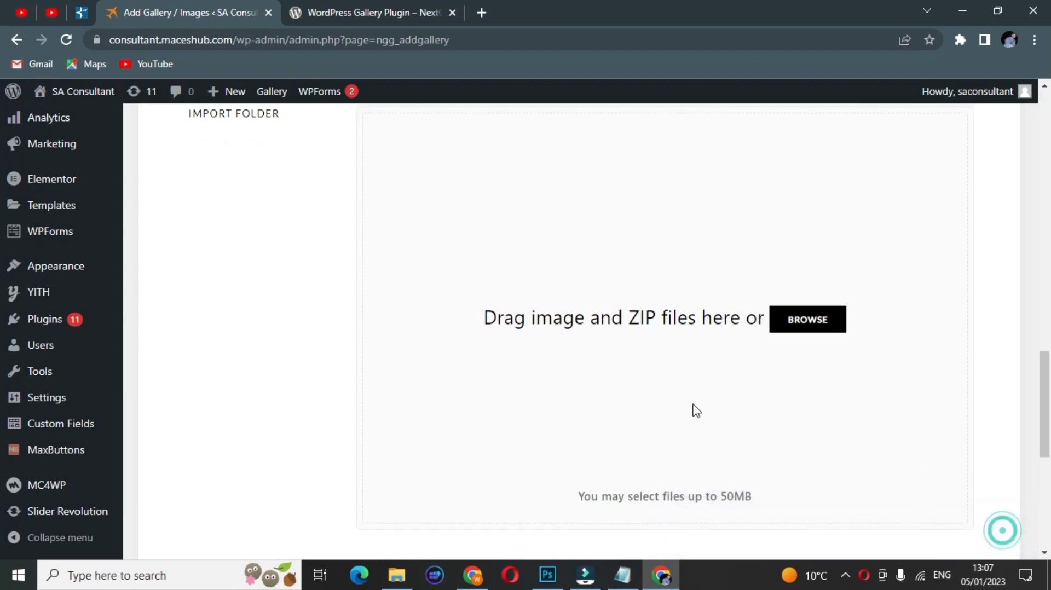
scroll(691, 406, "down", 5)
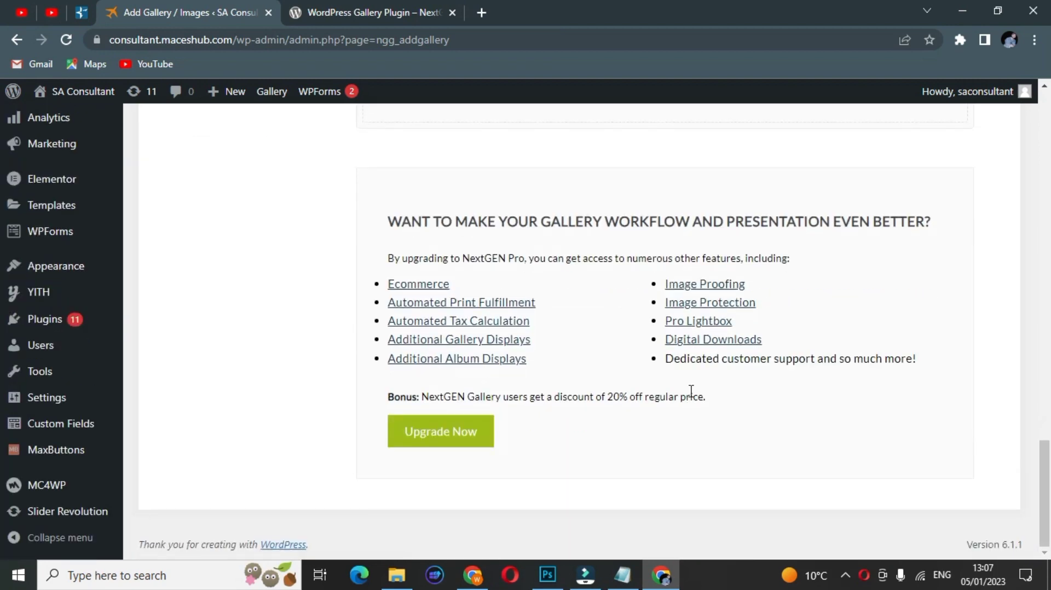
Create a new page titled "Our Gallery".
scroll(691, 391, "up", 10)
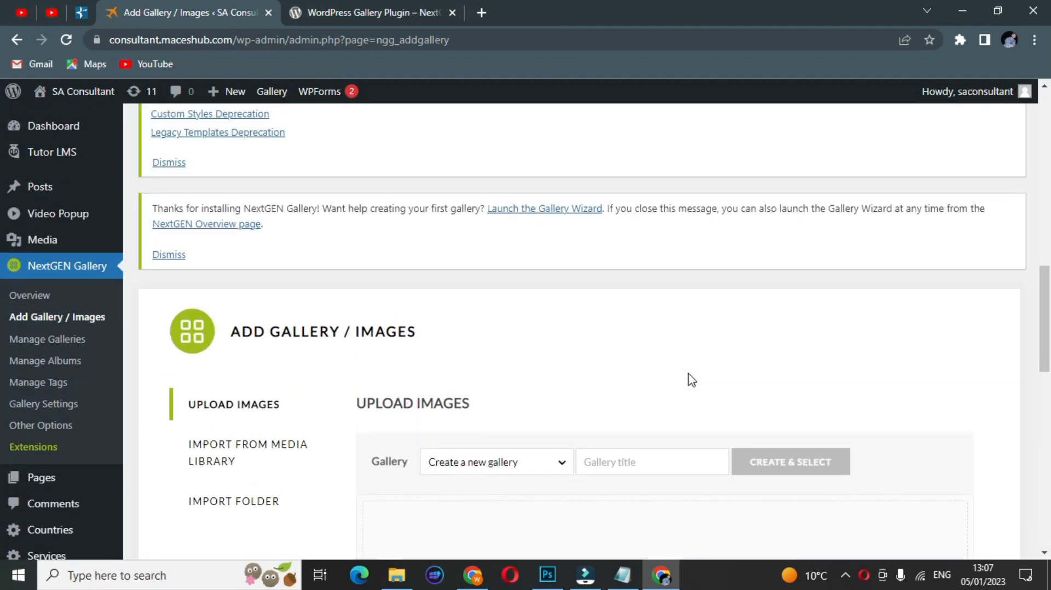
scroll(690, 373, "up", 10)
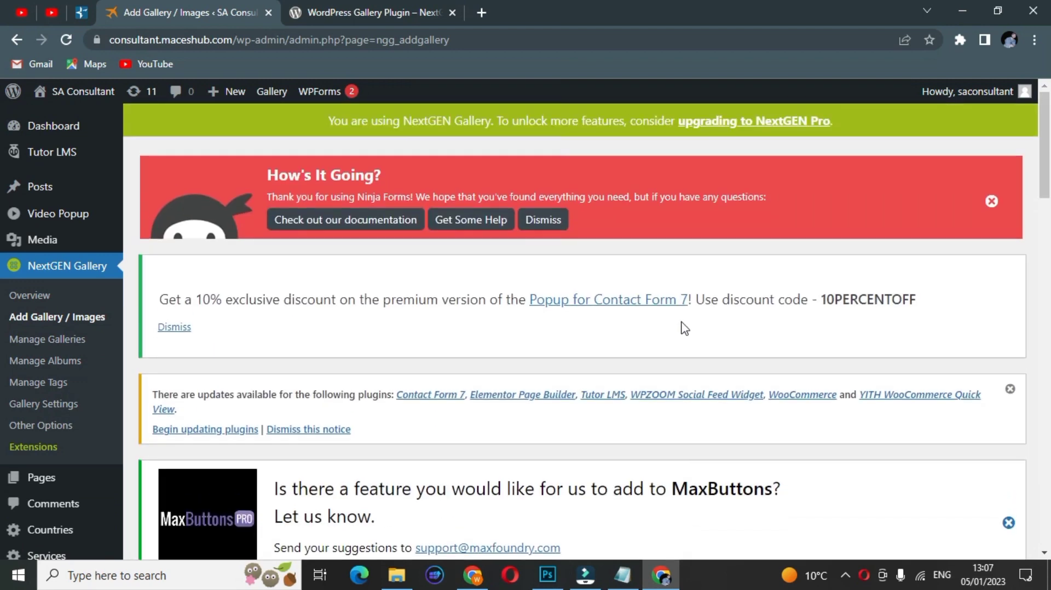
mouse_move(229, 92)
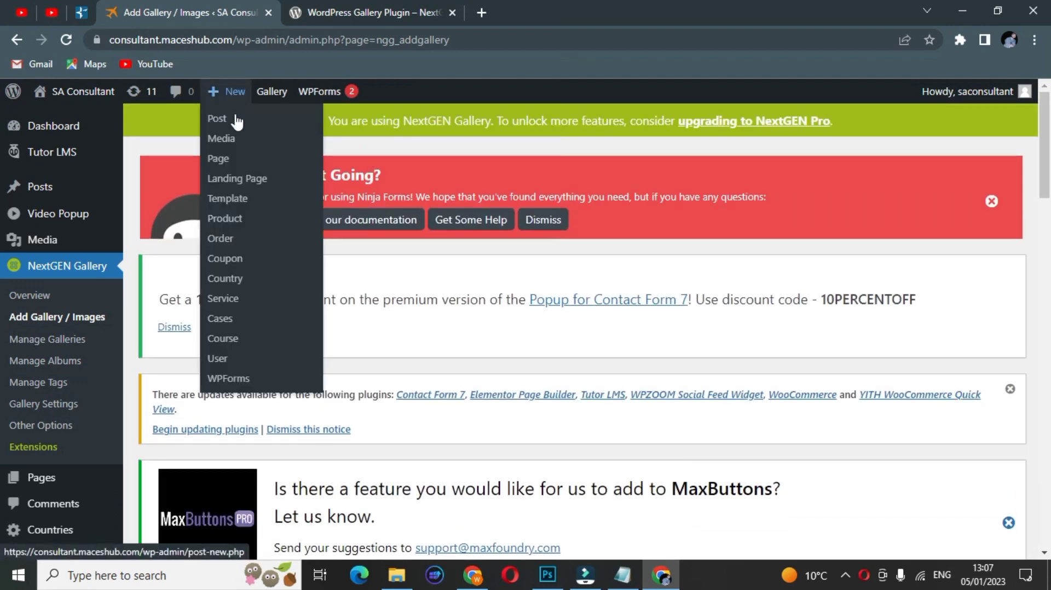
left_click(235, 160)
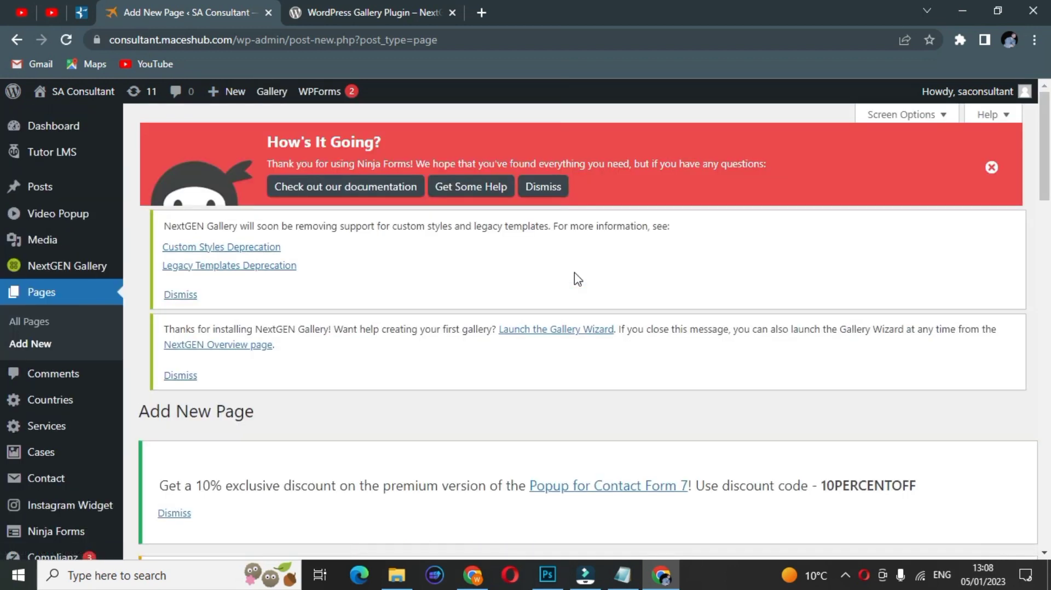
type("Our Gallery")
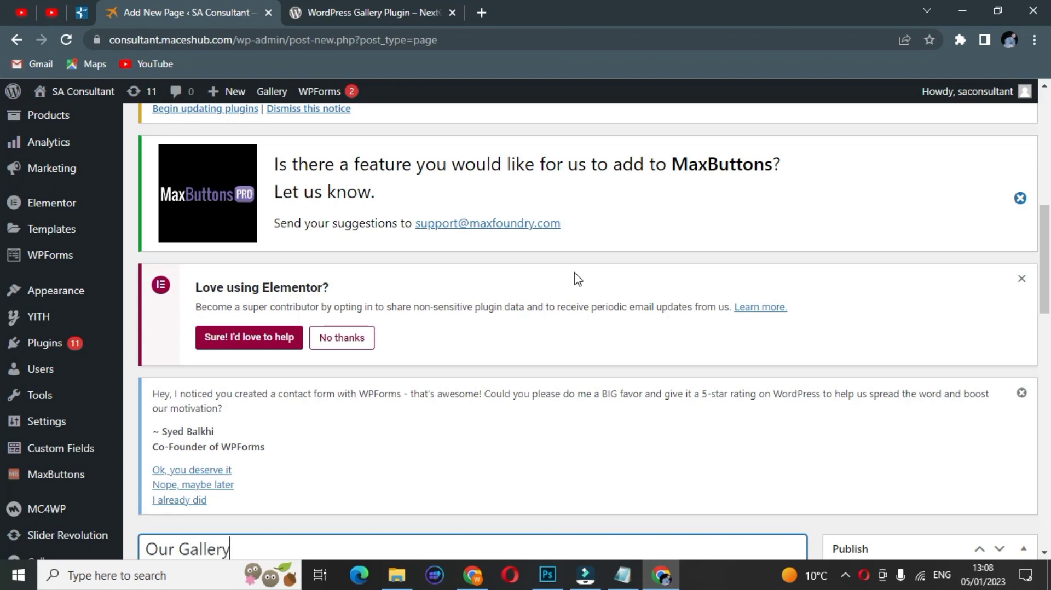
scroll(590, 279, "down", 7)
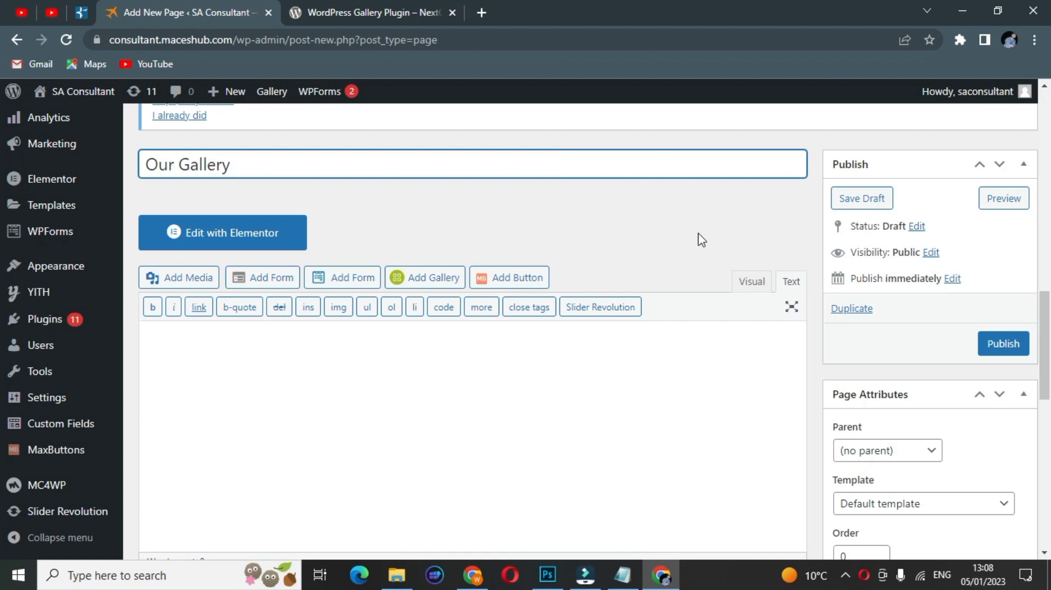
Start adding a gallery to the page content, choosing Our Gallery as the source with the Basic Thumbnails display.
scroll(700, 240, "down", 3)
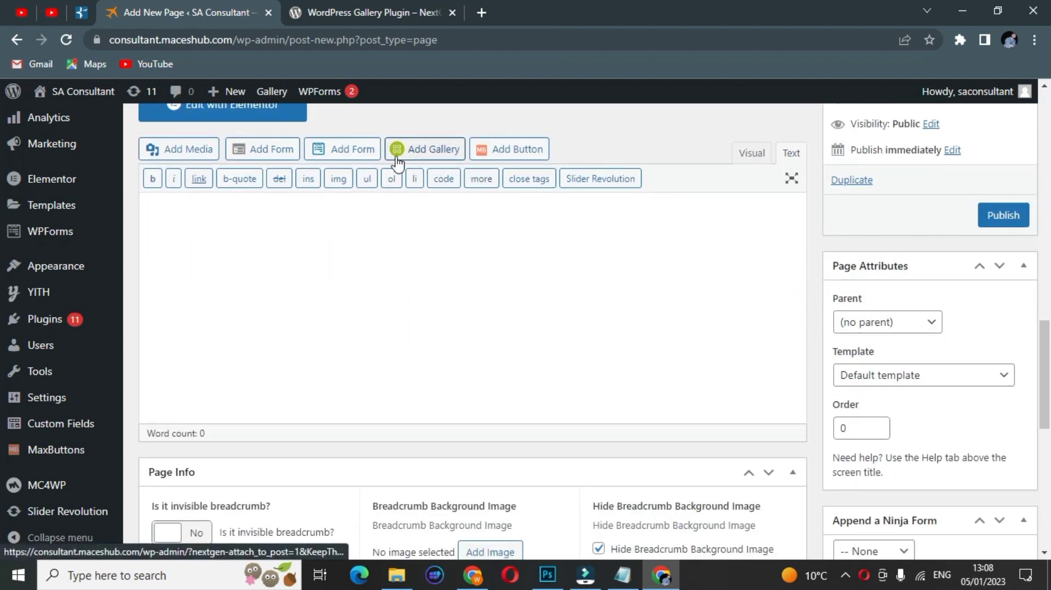
left_click(426, 163)
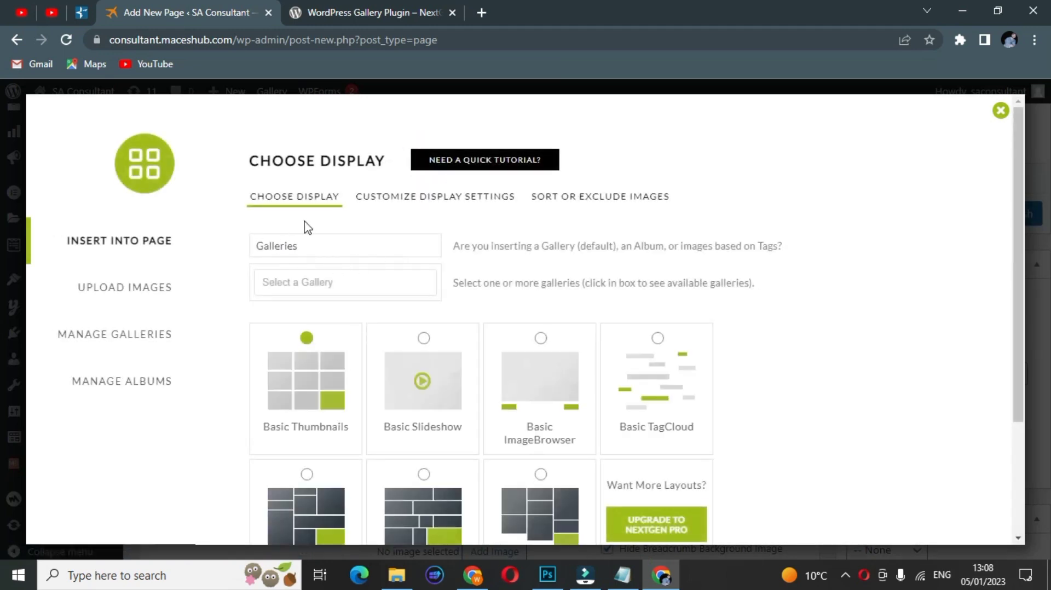
left_click(337, 275)
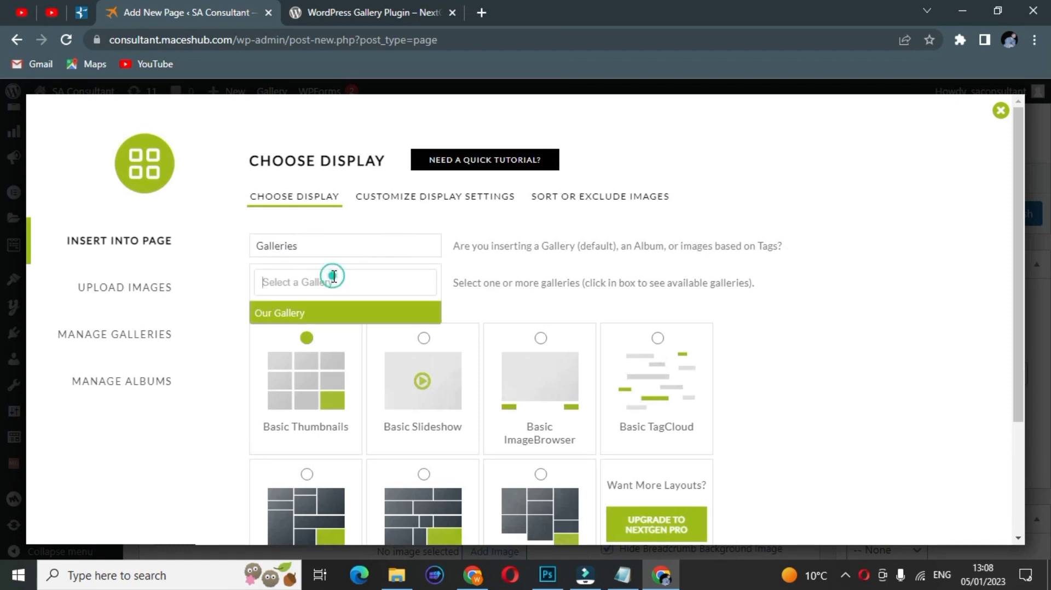
left_click(300, 317)
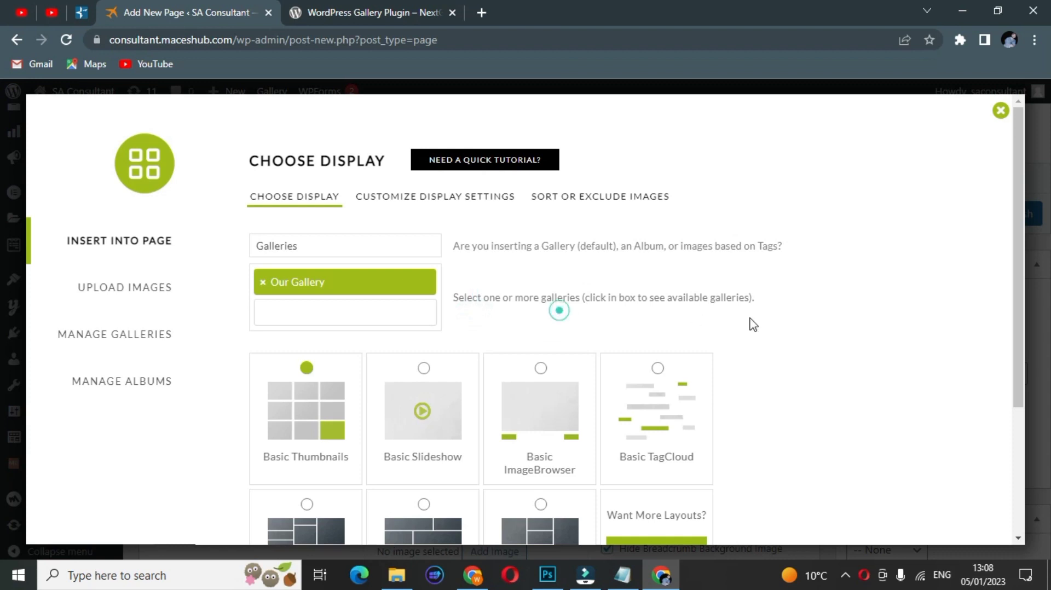
scroll(753, 324, "down", 2)
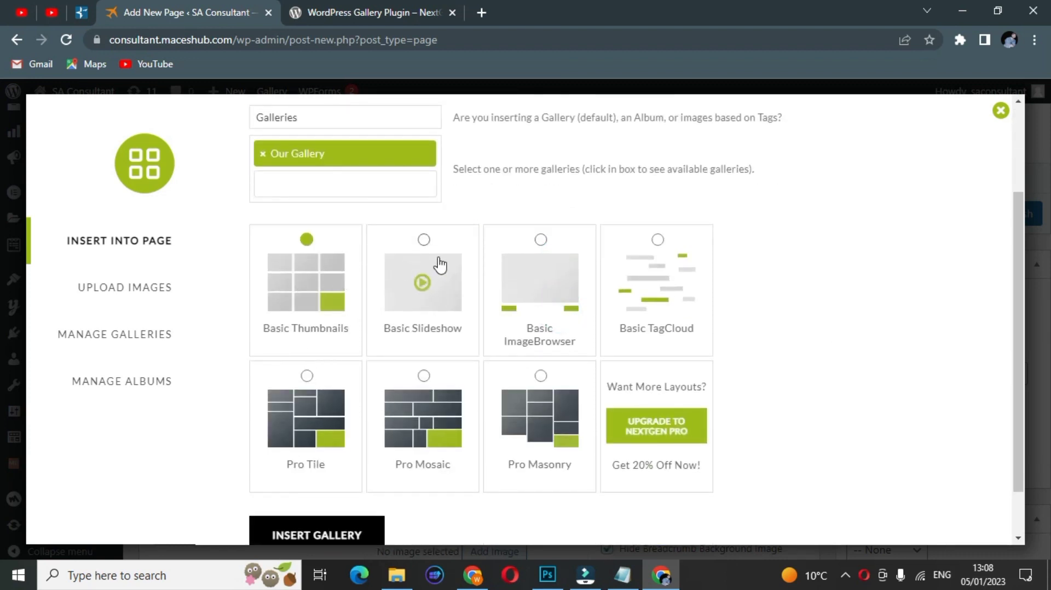
left_click(555, 256)
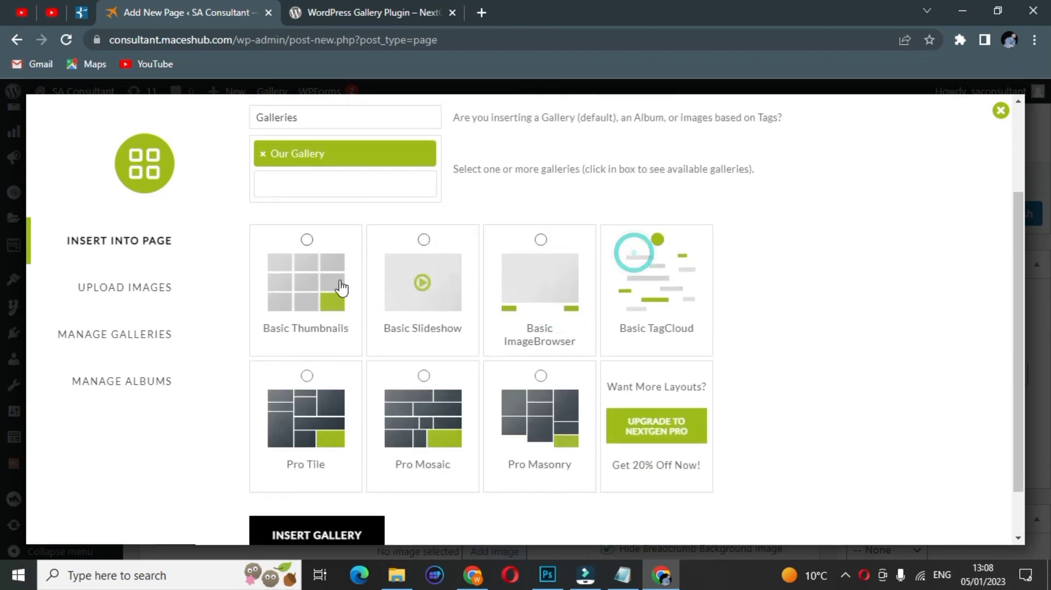
scroll(385, 278, "down", 1)
scroll(394, 251, "up", 3)
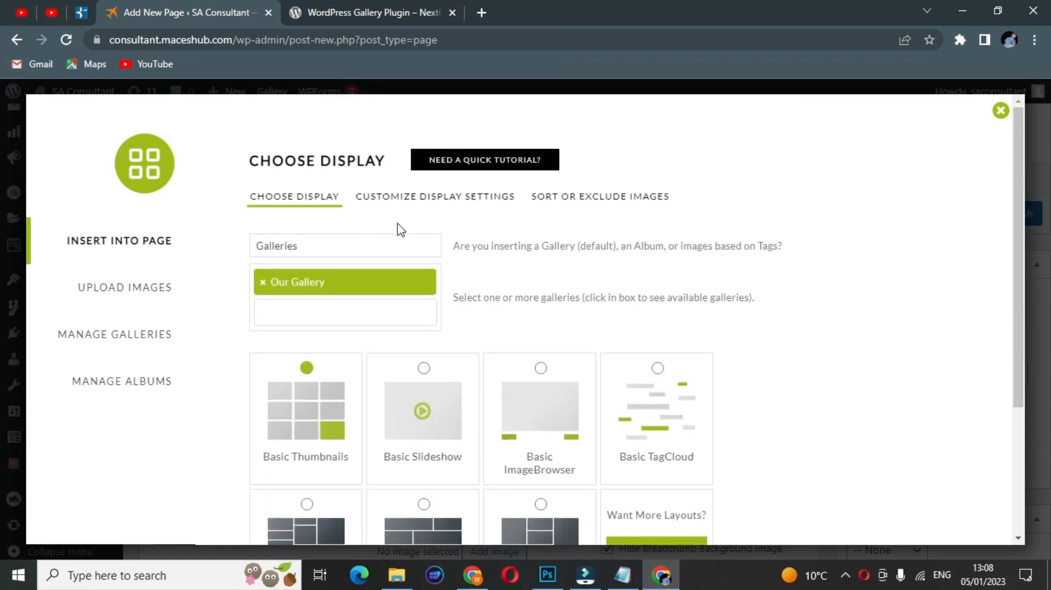
Review the display customization settings and the sort or exclude options for the gallery, finishing back on the display choice.
left_click(390, 194)
scroll(451, 274, "down", 6)
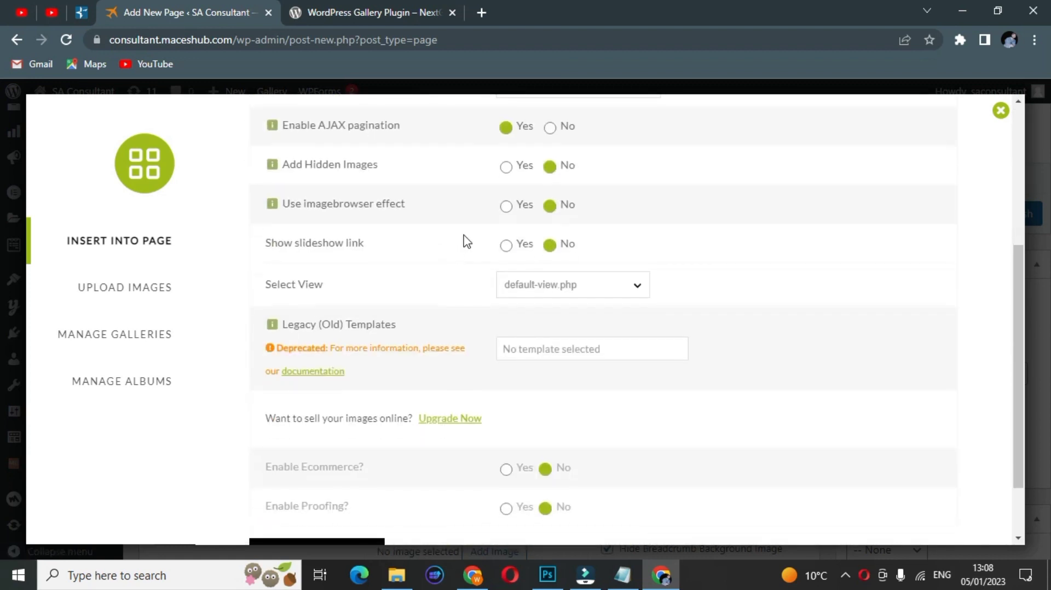
scroll(462, 257, "up", 10)
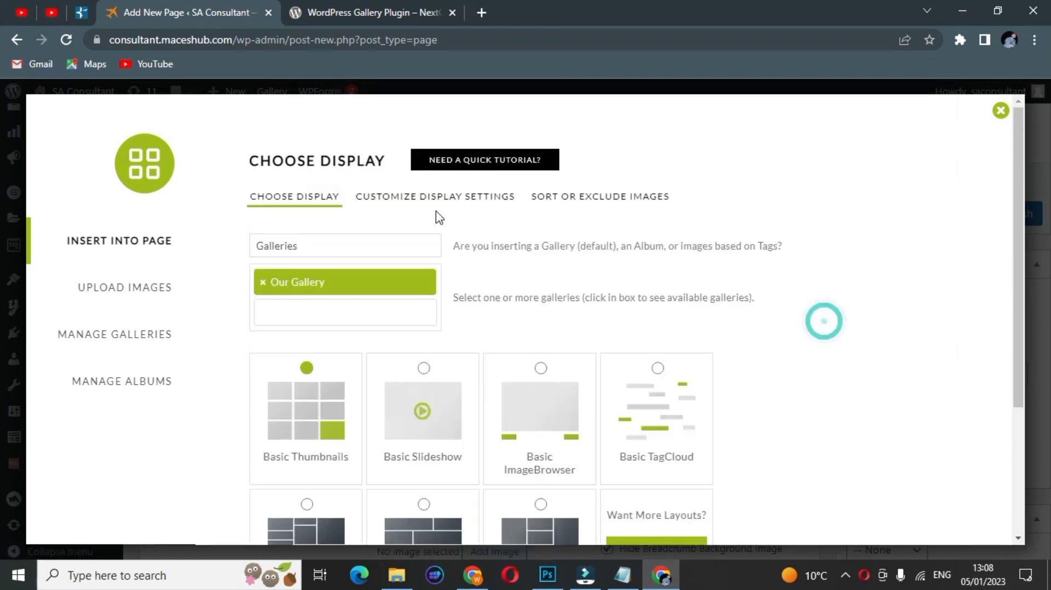
left_click(440, 192)
left_click(612, 204)
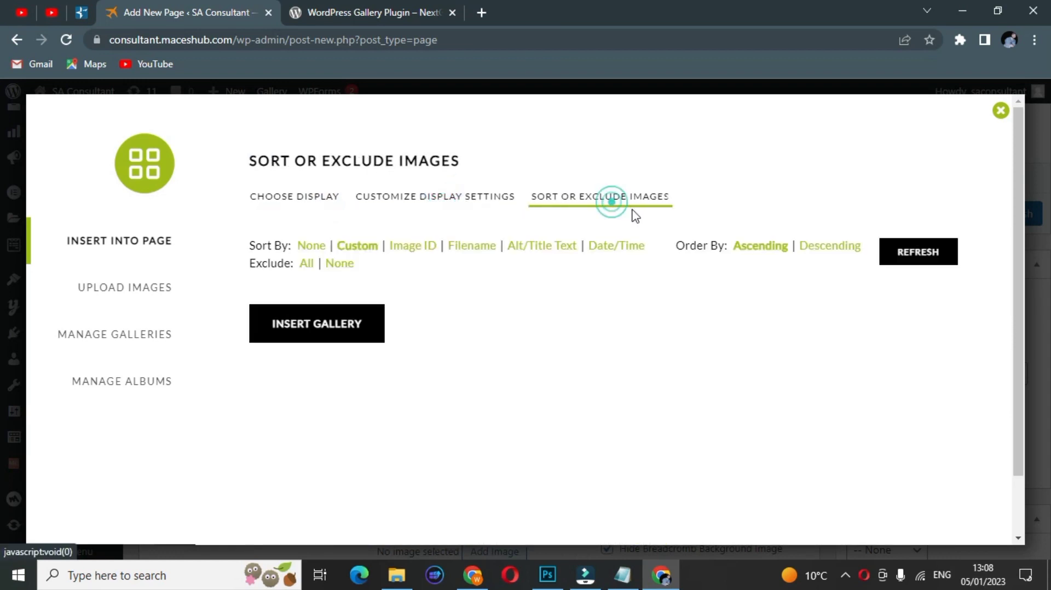
left_click(309, 203)
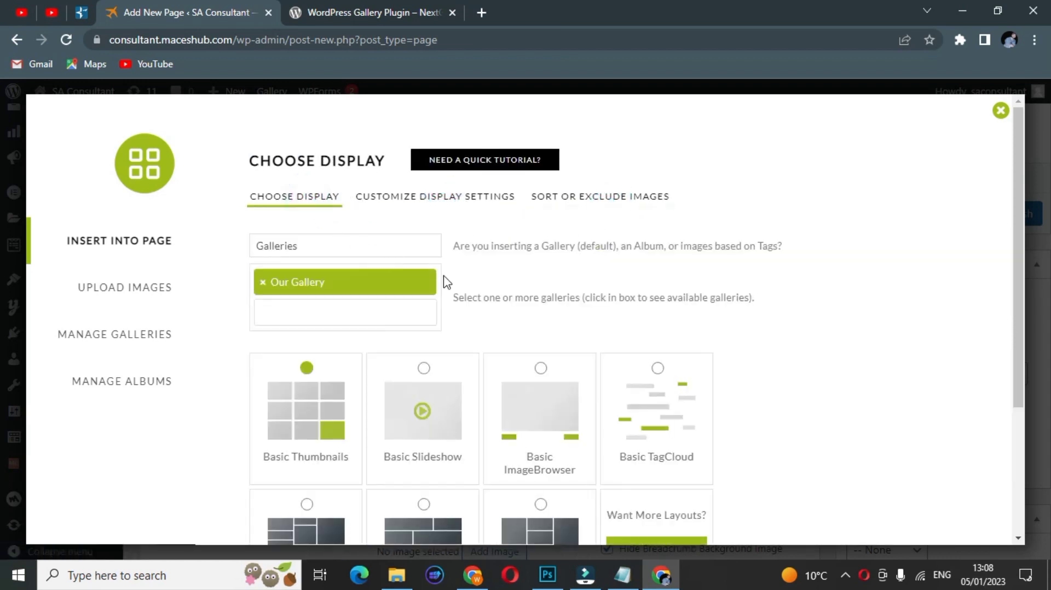
Insert the Basic Thumbnails gallery into the page content and publish the page.
scroll(849, 352, "down", 4)
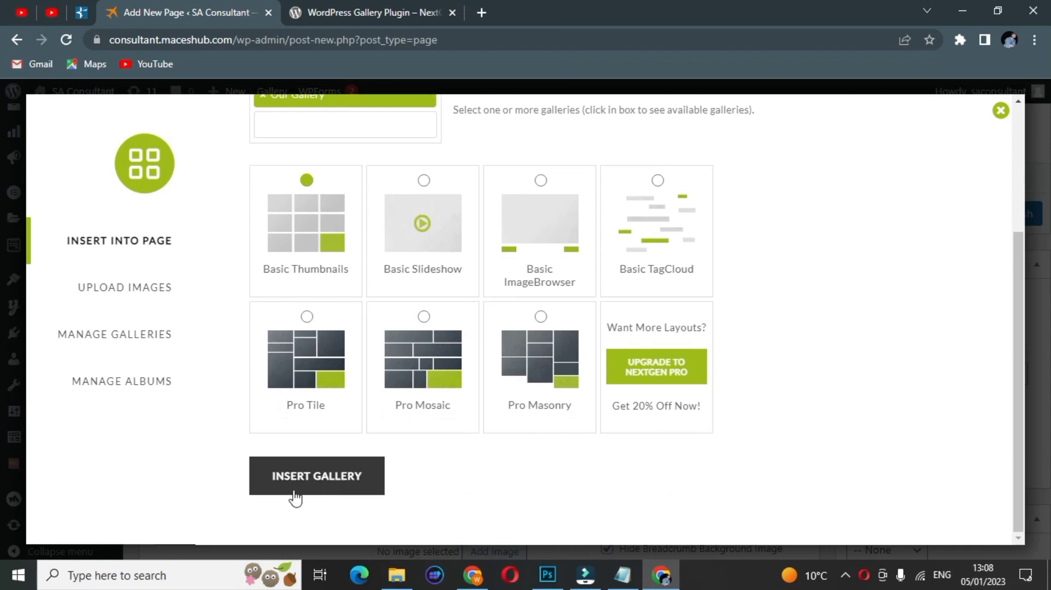
left_click(298, 489)
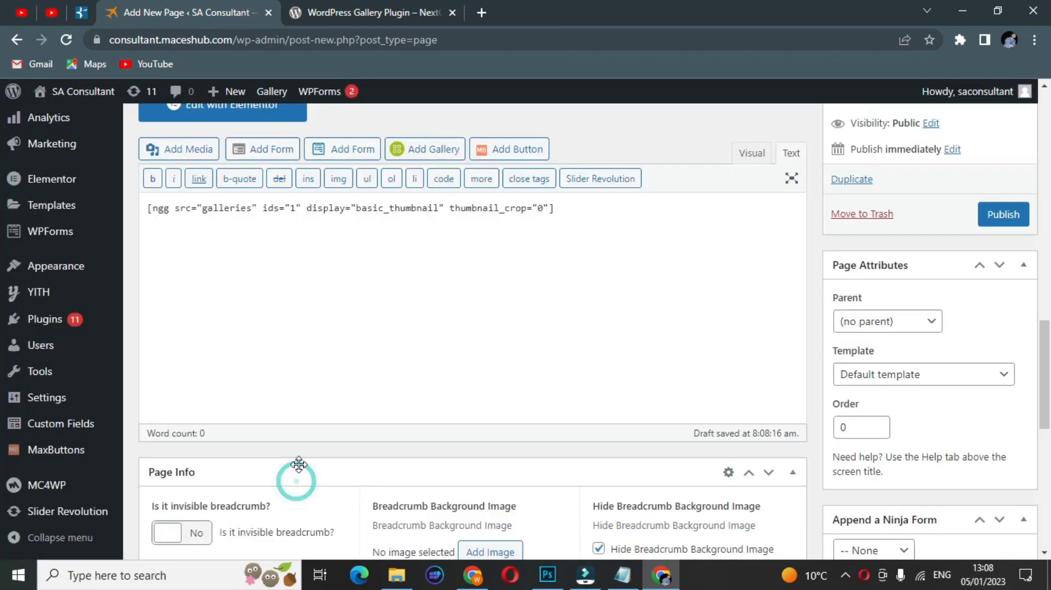
left_click(999, 225)
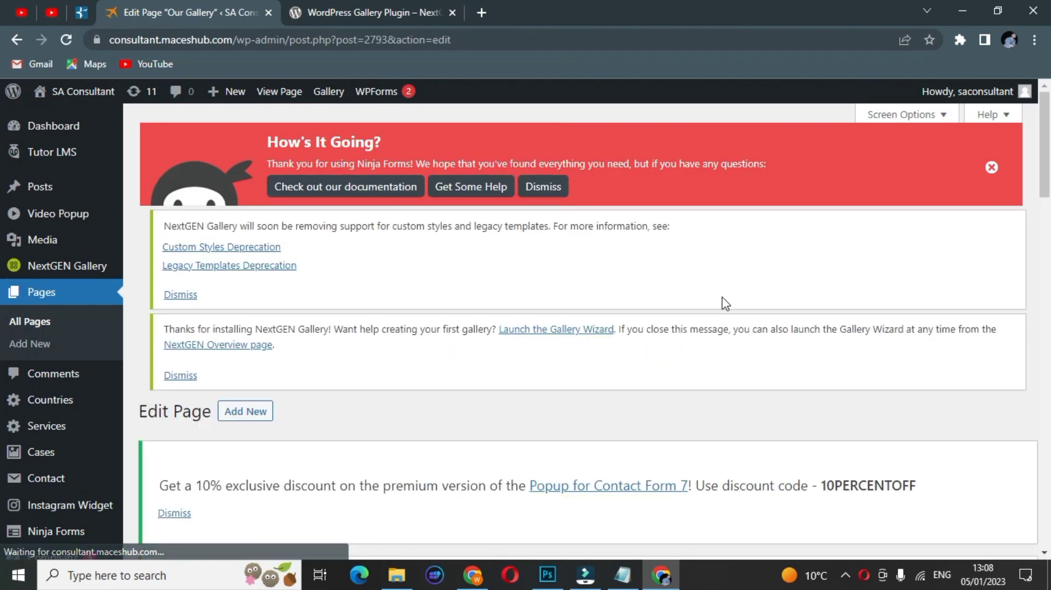
Open the published Our Gallery page in a new tab and examine how its image thumbnails are laid out.
scroll(498, 323, "down", 10)
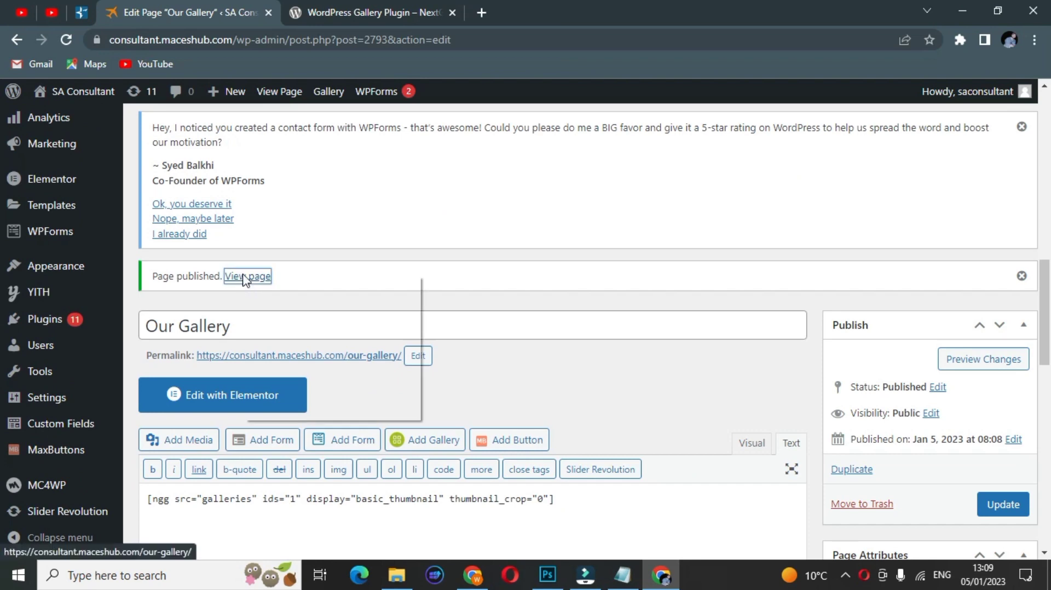
right_click(248, 277)
left_click(318, 284)
left_click(351, 12)
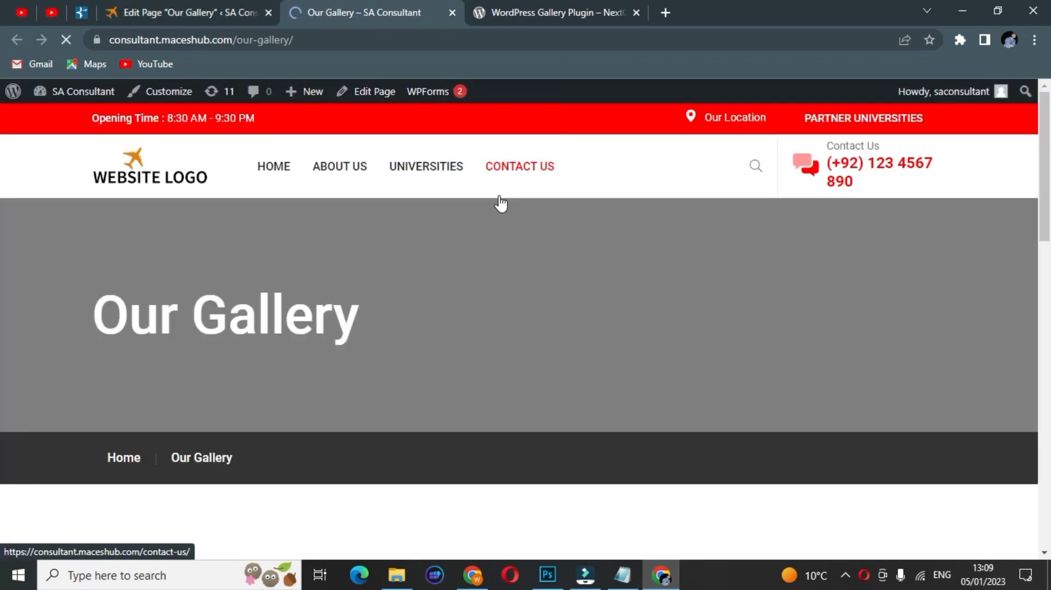
scroll(530, 250, "down", 3)
scroll(532, 252, "down", 5)
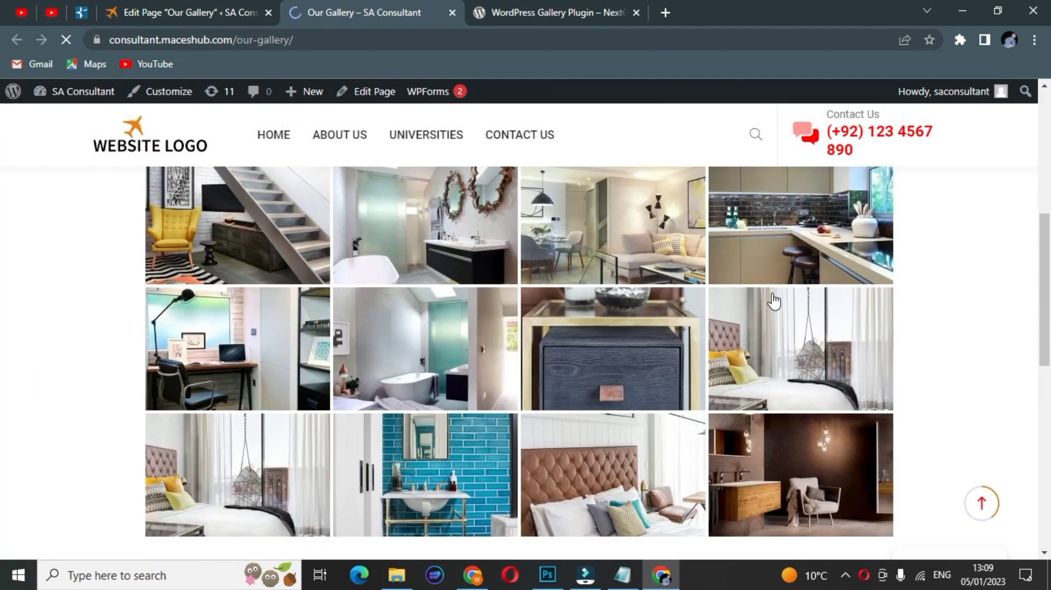
scroll(305, 301, "down", 2)
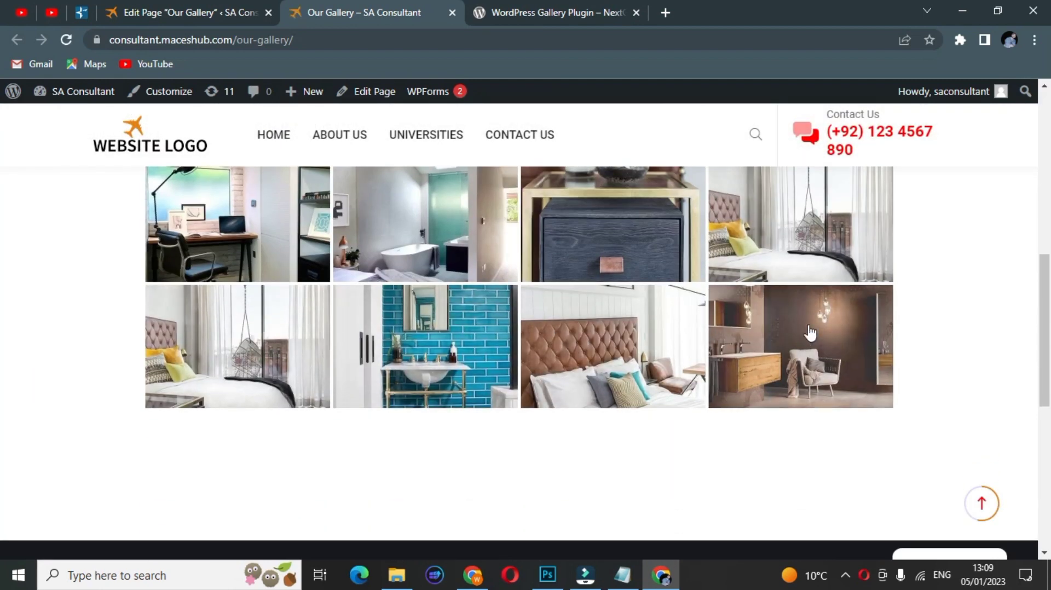
scroll(275, 290, "up", 2)
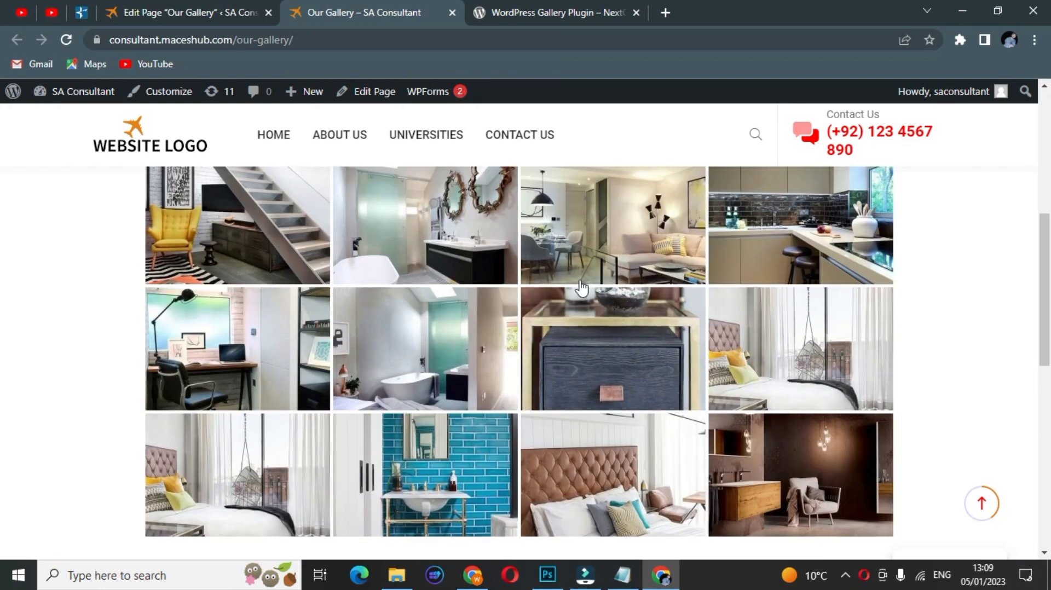
scroll(417, 312, "up", 2)
scroll(419, 309, "up", 2)
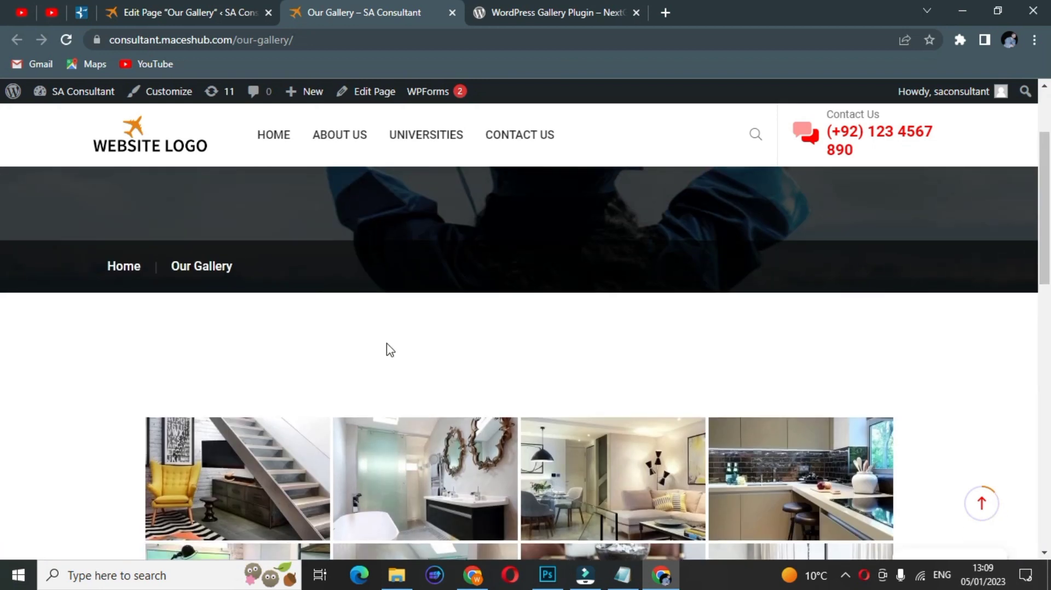
Return to editing the Our Gallery page and remove the gallery shortcode from its content.
left_click(186, 12)
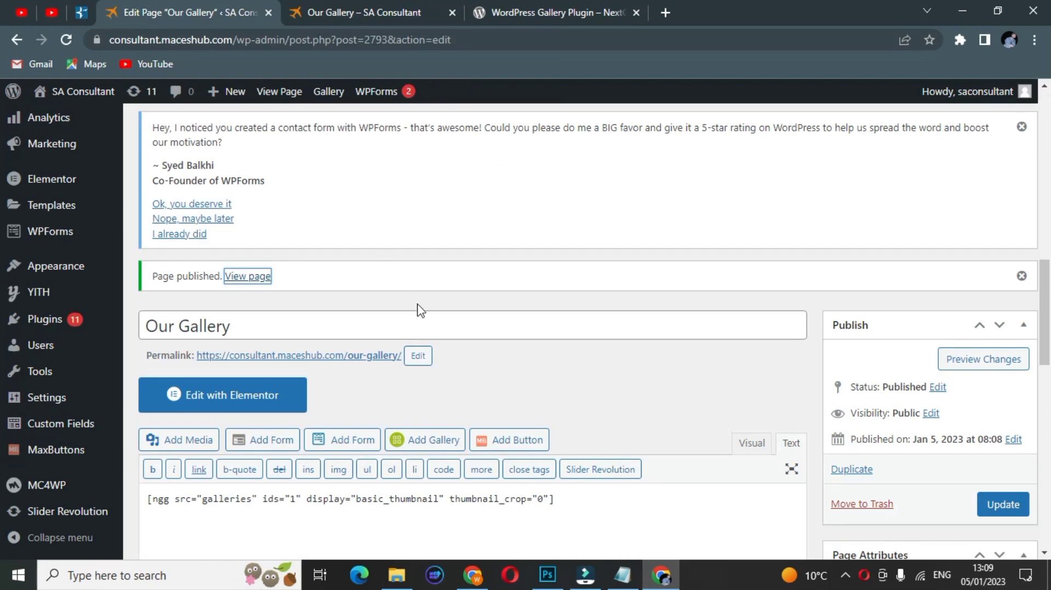
scroll(420, 310, "down", 2)
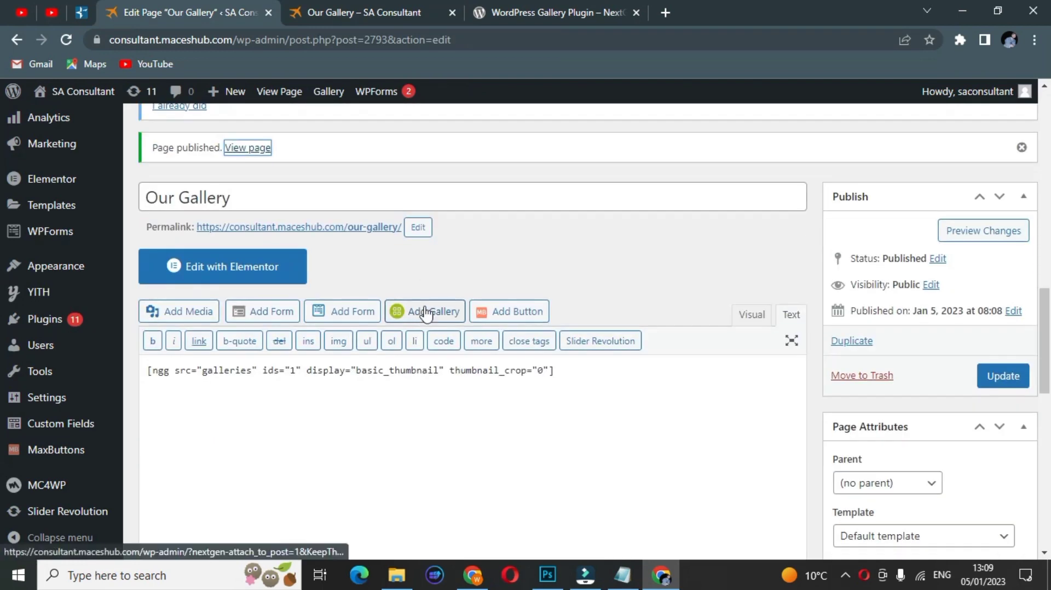
left_click(753, 315)
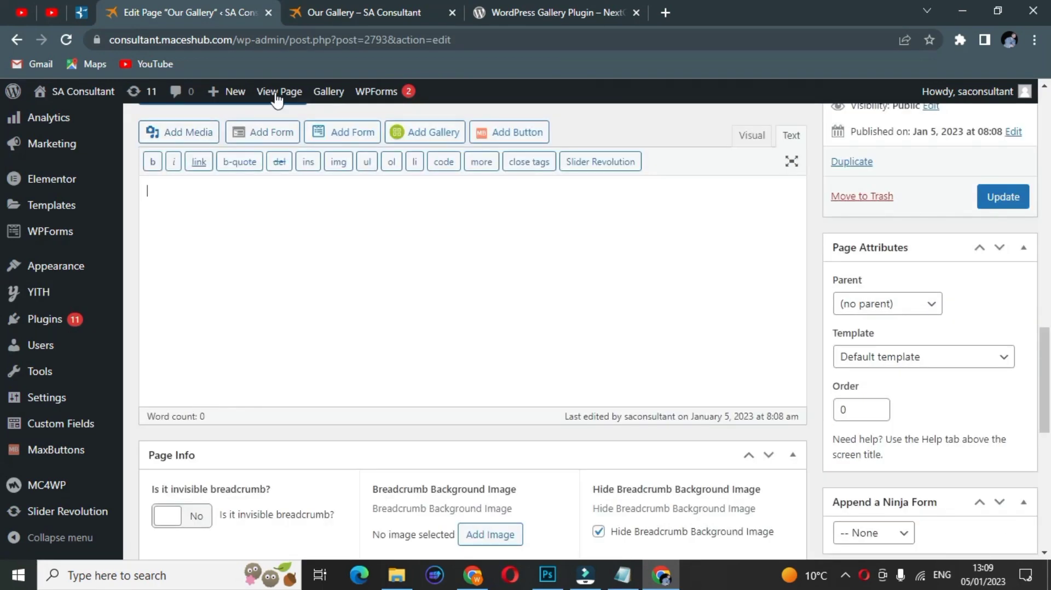
Insert "Our Gallery" into the page content with the Basic Slideshow display and update the page.
left_click(393, 135)
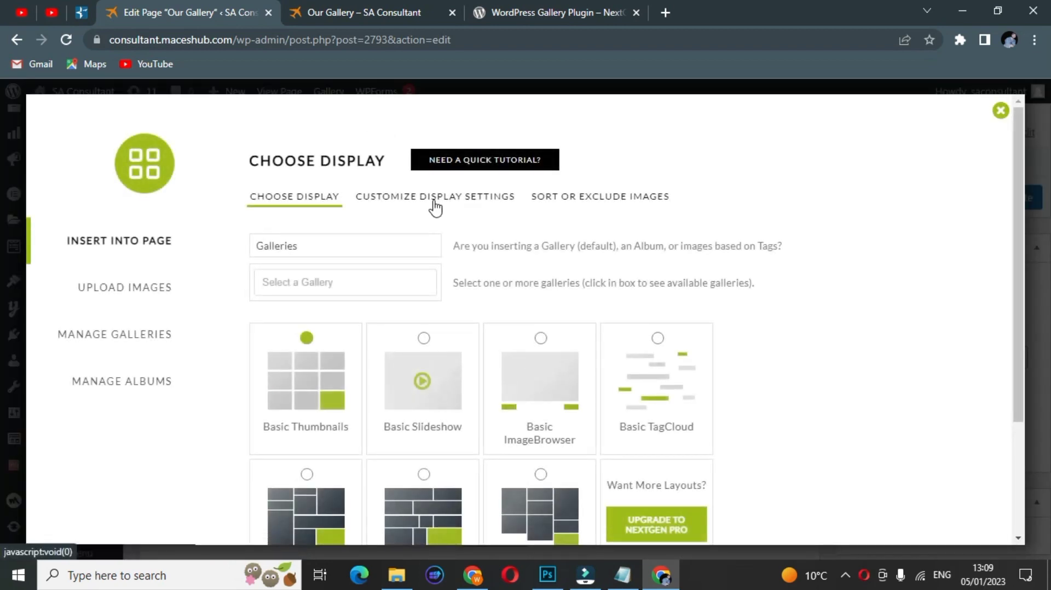
left_click(361, 280)
left_click(345, 318)
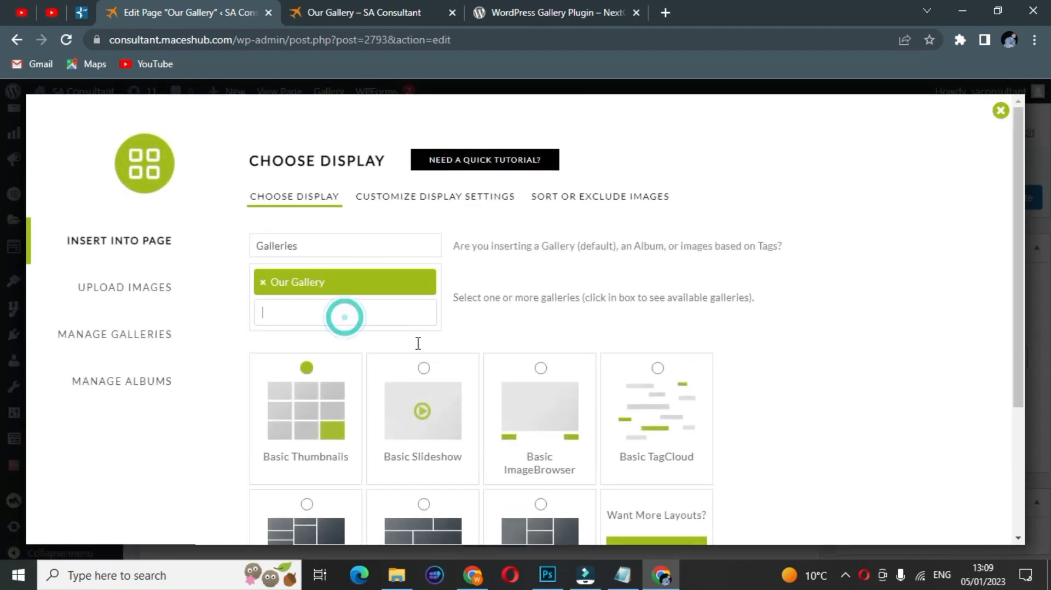
left_click(422, 366)
scroll(630, 365, "down", 3)
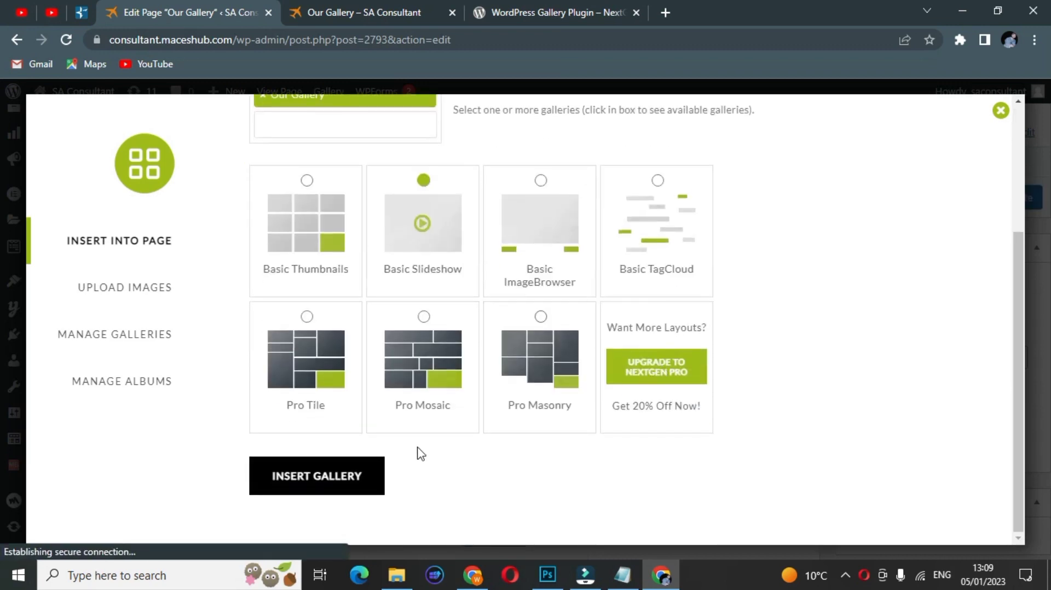
left_click(334, 489)
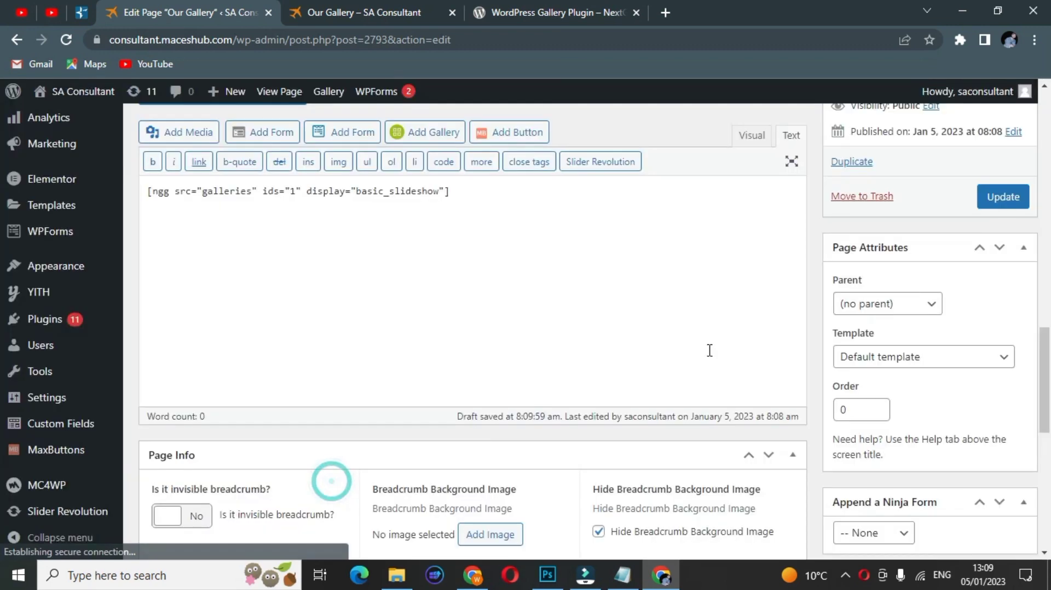
left_click(989, 198)
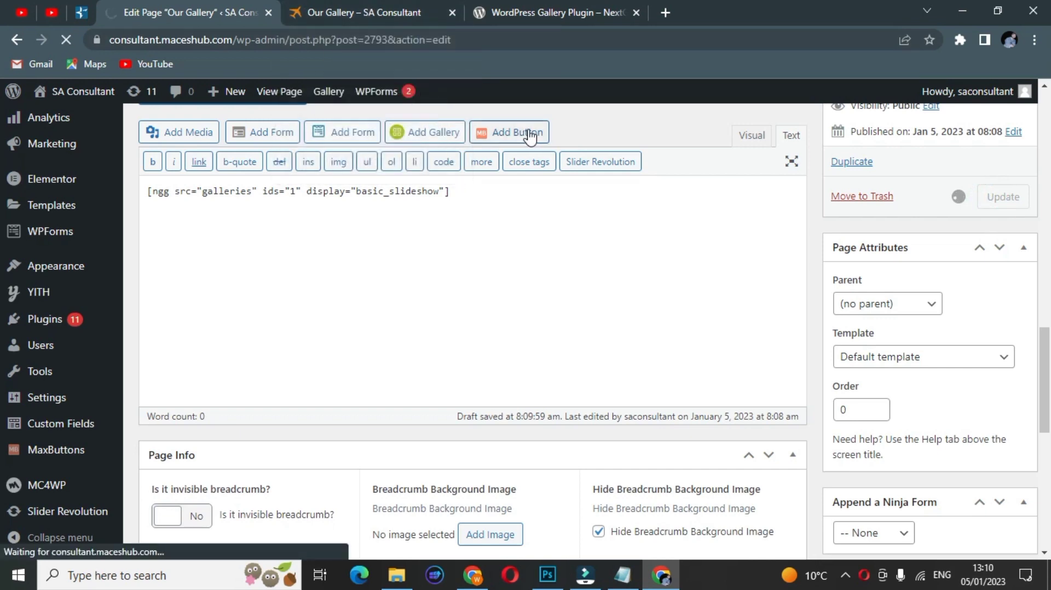
Reload the published Our Gallery page and examine how the slideshow is displayed.
left_click(398, 8)
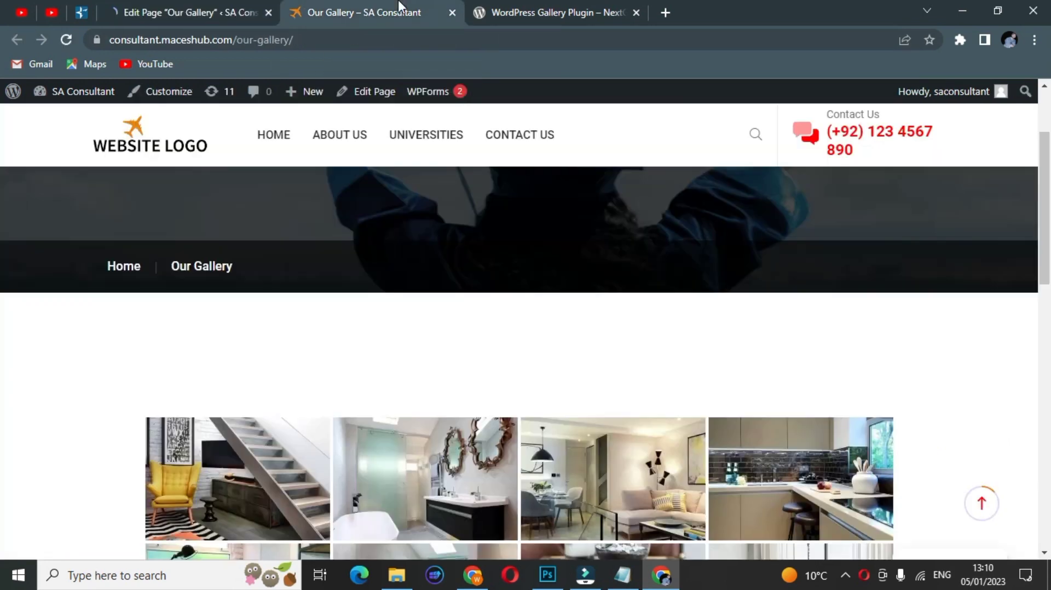
left_click(66, 39)
scroll(833, 335, "down", 1)
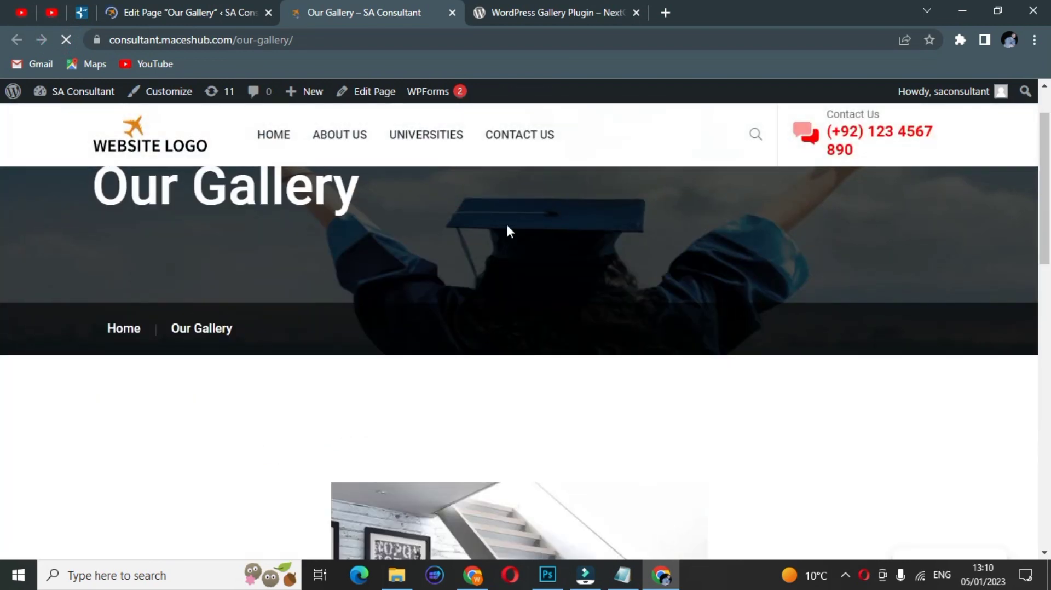
scroll(494, 229, "down", 5)
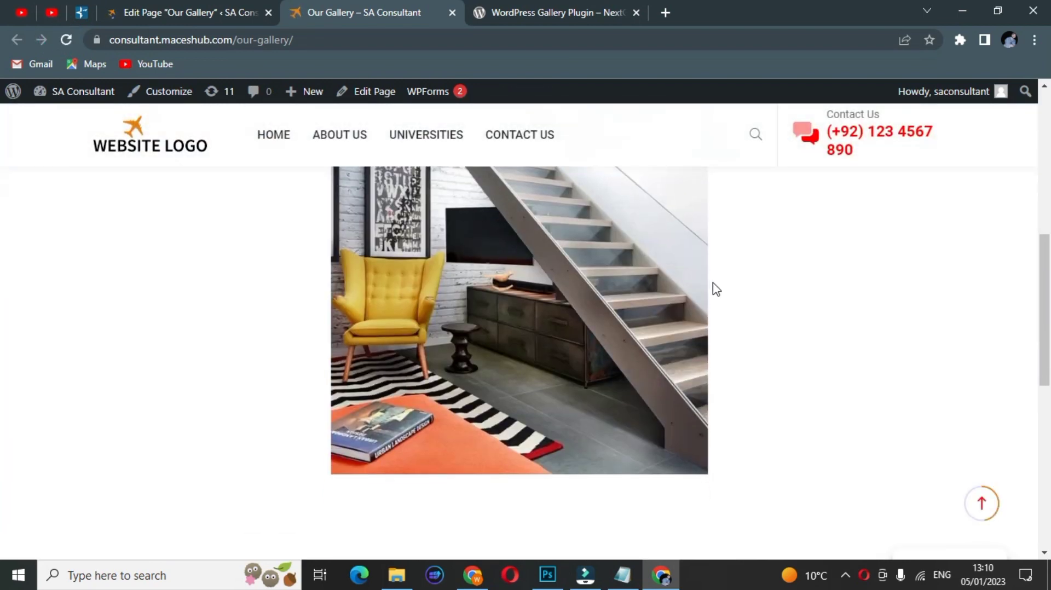
scroll(717, 290, "down", 3)
scroll(679, 289, "up", 3)
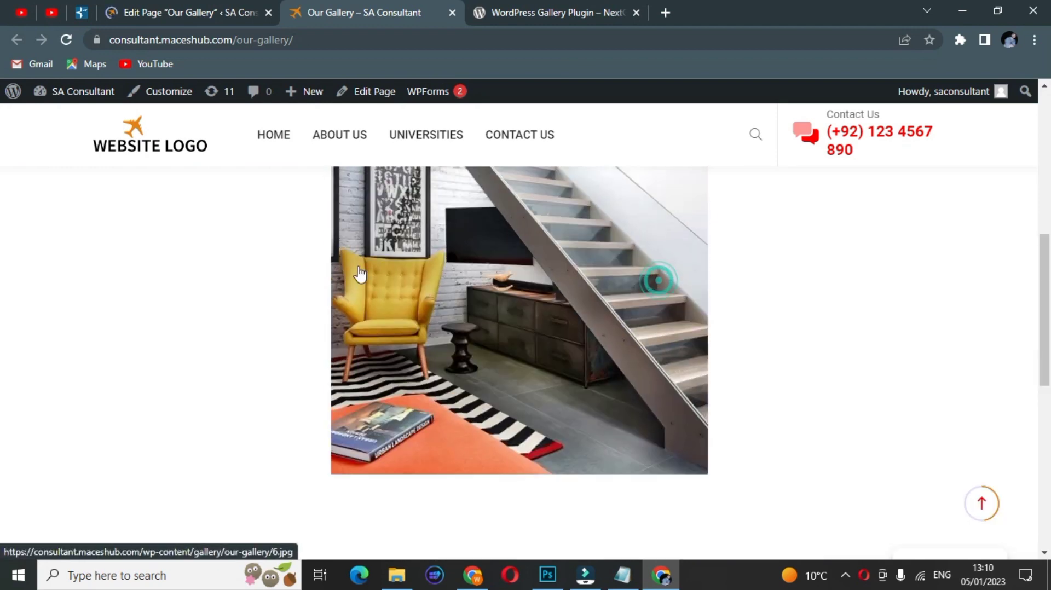
Preview the slideshow image in the enlarged lightbox view, dismiss it, and close the published page's tab.
left_click(658, 281)
left_click(728, 312)
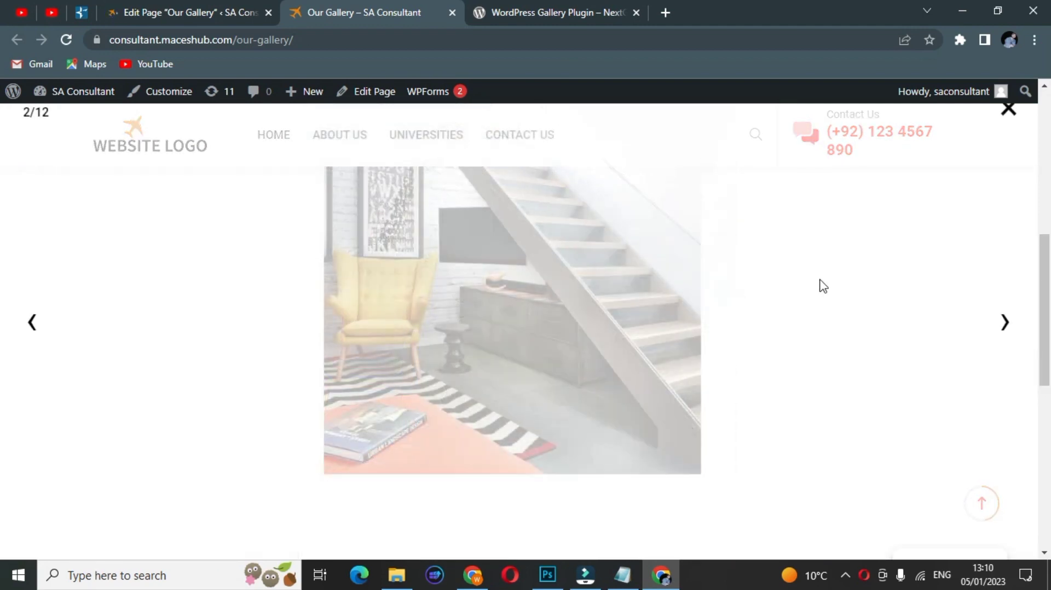
left_click(868, 228)
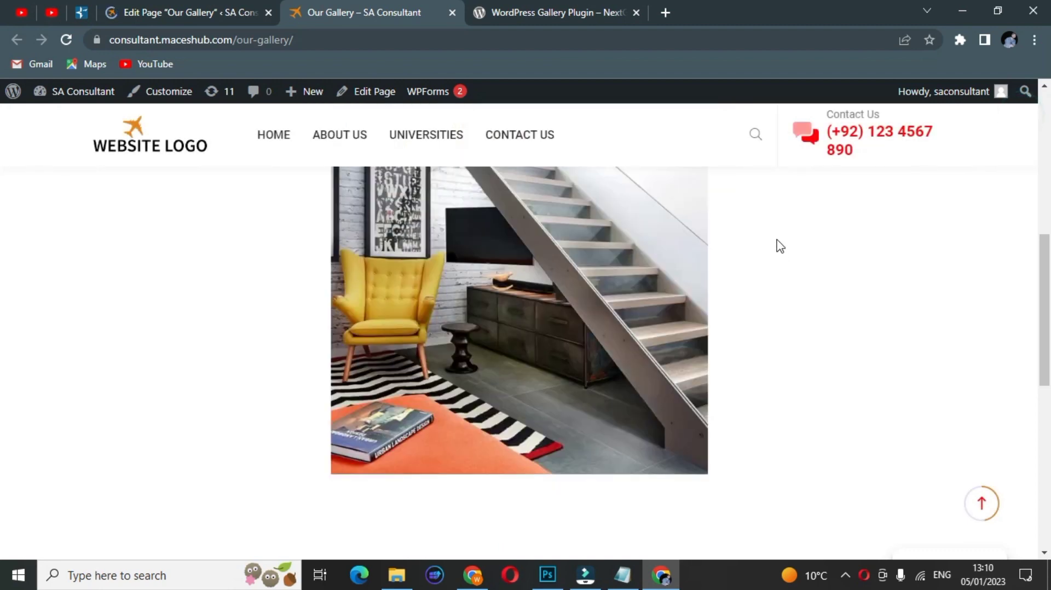
scroll(742, 264, "up", 5)
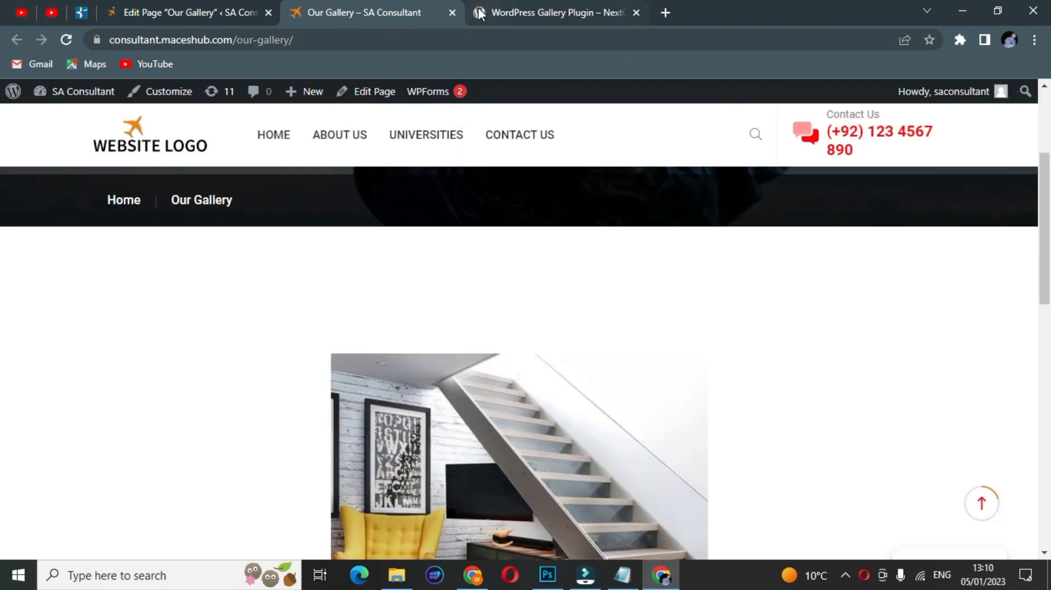
left_click(453, 13)
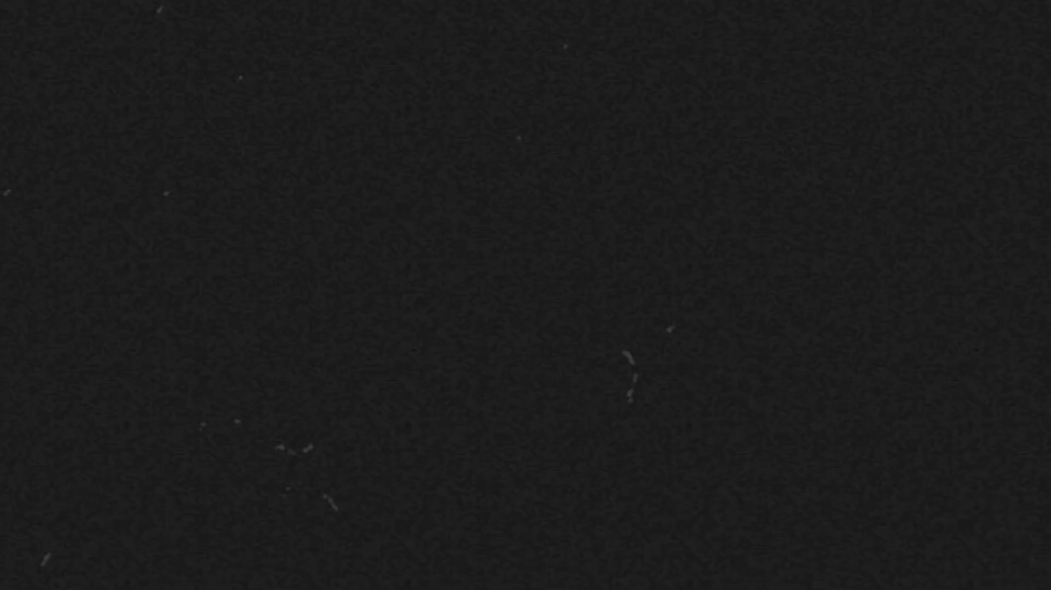